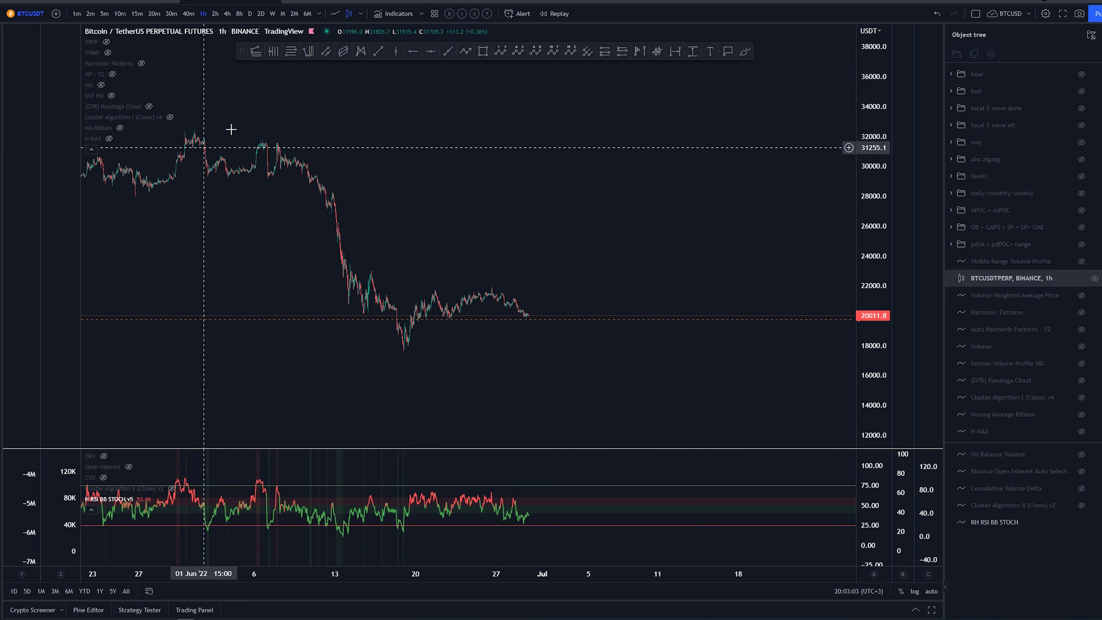
# Step: Show the local 5 wave alt drawings, brush the five-wave decline from the early June high to below 14000, and undo the stroke
pyautogui.click(1080, 125)
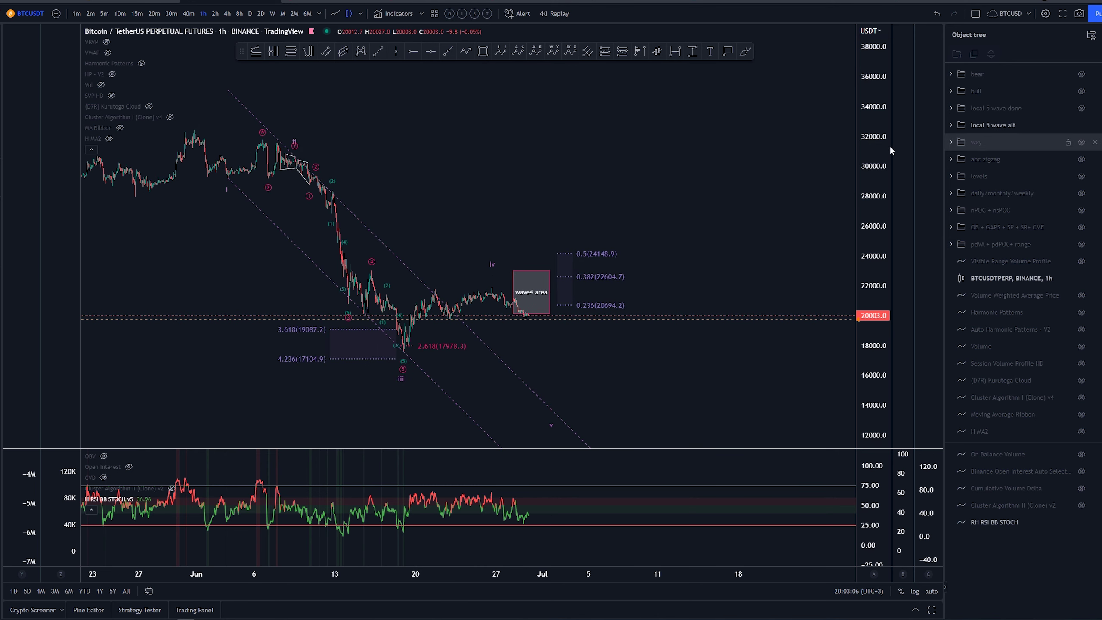
pyautogui.click(743, 52)
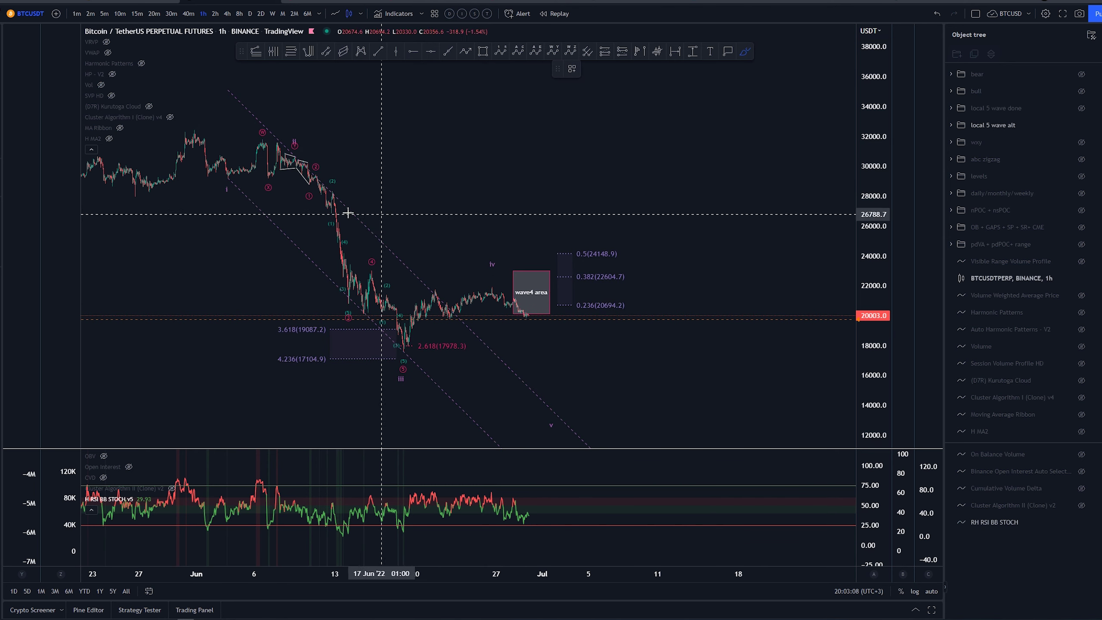
pyautogui.moveTo(195, 128)
pyautogui.mouseDown()
pyautogui.moveTo(221, 188)
pyautogui.moveTo(300, 155)
pyautogui.moveTo(411, 352)
pyautogui.moveTo(516, 291)
pyautogui.moveTo(598, 423)
pyautogui.mouseUp()
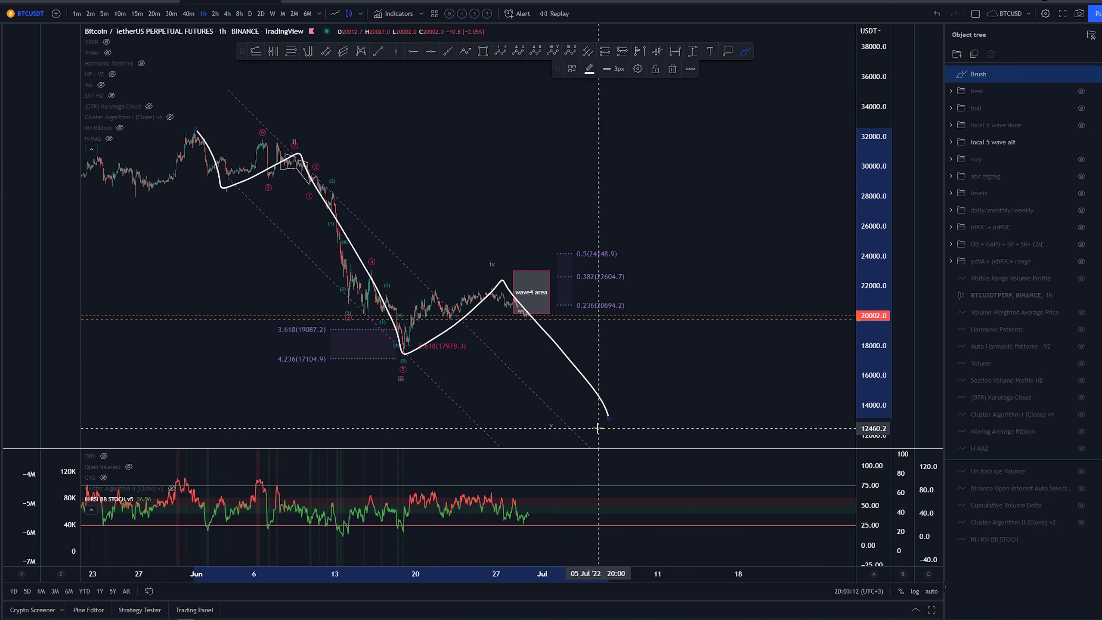
pyautogui.hotkey('ctrl', 'z')
# Step: Brush short marks around the wave iv area of the chart and undo each one
pyautogui.scroll(-1, 502, 338)
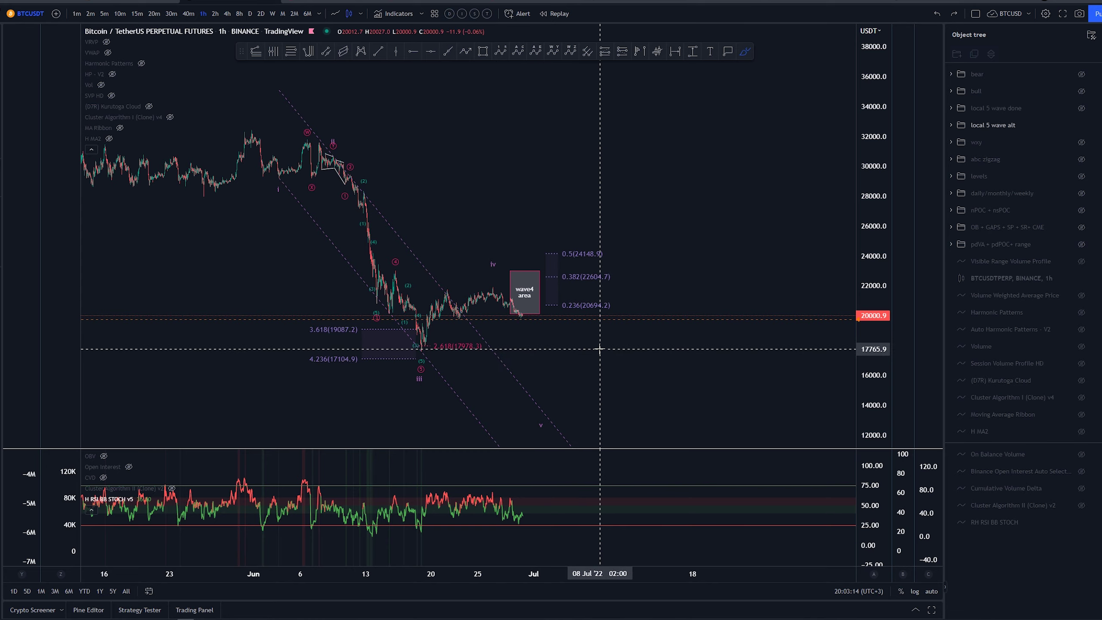
pyautogui.scroll(-2, 598, 347)
pyautogui.moveTo(557, 274); pyautogui.dragTo(522, 308)
pyautogui.hotkey('ctrl', 'z')
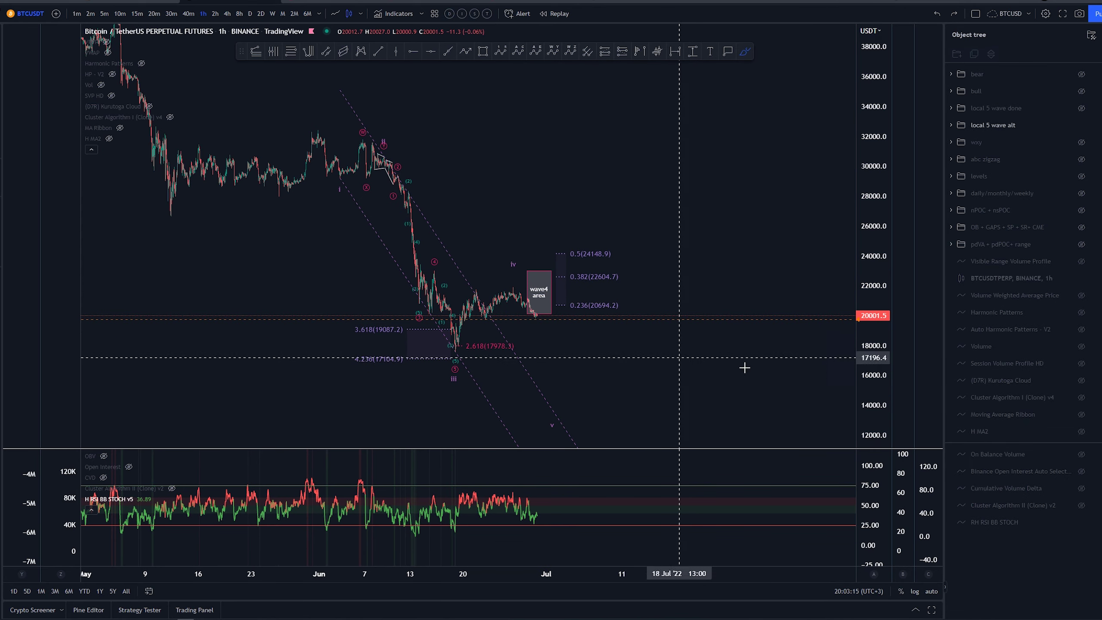
pyautogui.scroll(2, 759, 337)
pyautogui.moveTo(472, 286)
pyautogui.mouseDown()
pyautogui.moveTo(430, 296)
pyautogui.moveTo(484, 292)
pyautogui.mouseUp()
pyautogui.hotkey('ctrl', 'z')
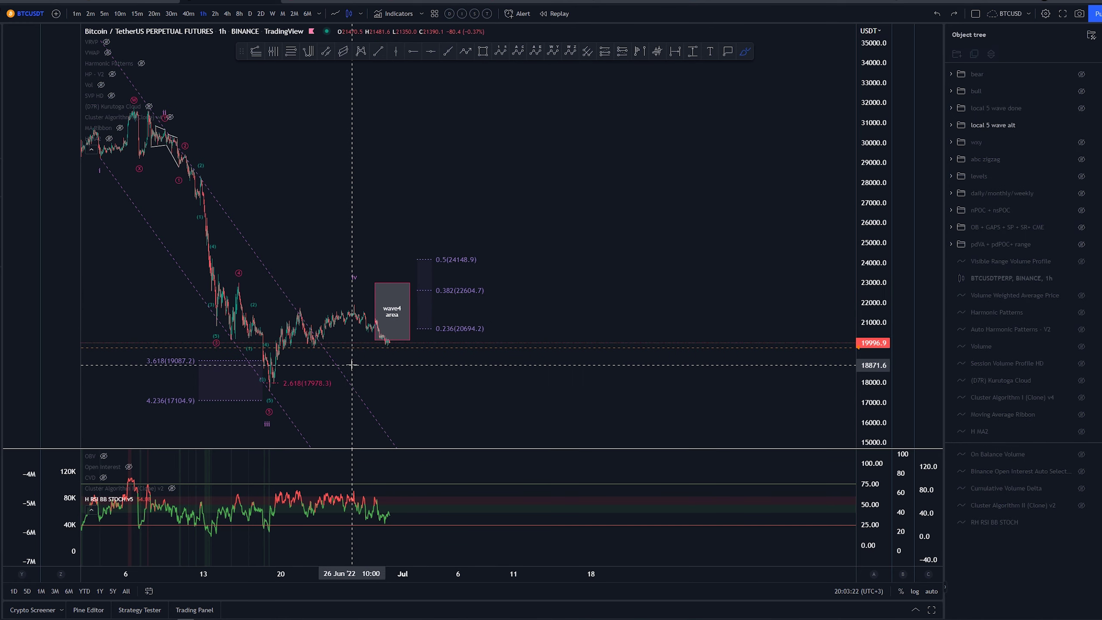
# Step: Circle the whole decline from wave i to wave iii with the Brush, and delete the ellipse
pyautogui.scroll(-3, 352, 365)
pyautogui.moveTo(413, 372); pyautogui.dragTo(696, 365)
pyautogui.scroll(3, 693, 367)
pyautogui.moveTo(638, 384)
pyautogui.mouseDown()
pyautogui.moveTo(687, 381)
pyautogui.moveTo(635, 380)
pyautogui.mouseUp()
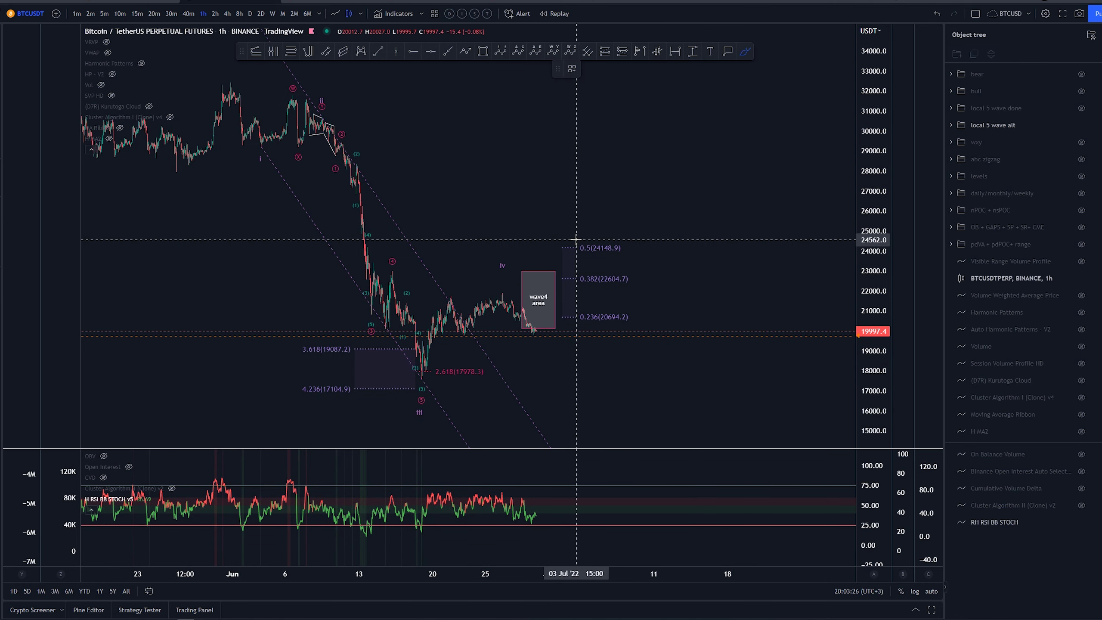
pyautogui.moveTo(356, 132)
pyautogui.mouseDown()
pyautogui.moveTo(260, 82)
pyautogui.moveTo(396, 366)
pyautogui.moveTo(391, 174)
pyautogui.moveTo(330, 102)
pyautogui.mouseUp()
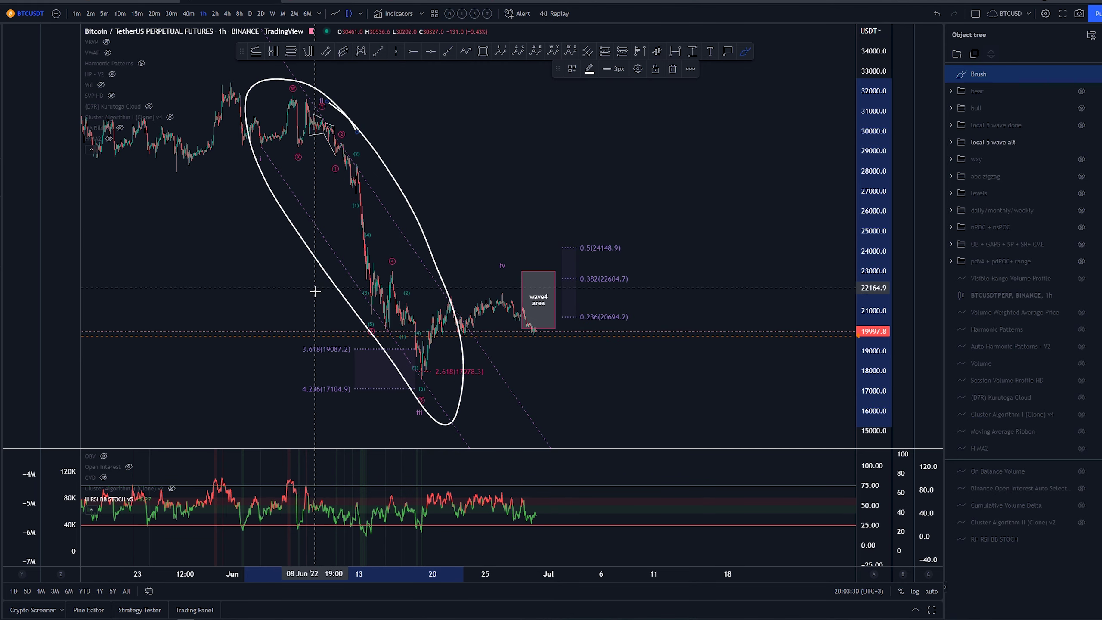
pyautogui.press('Delete')
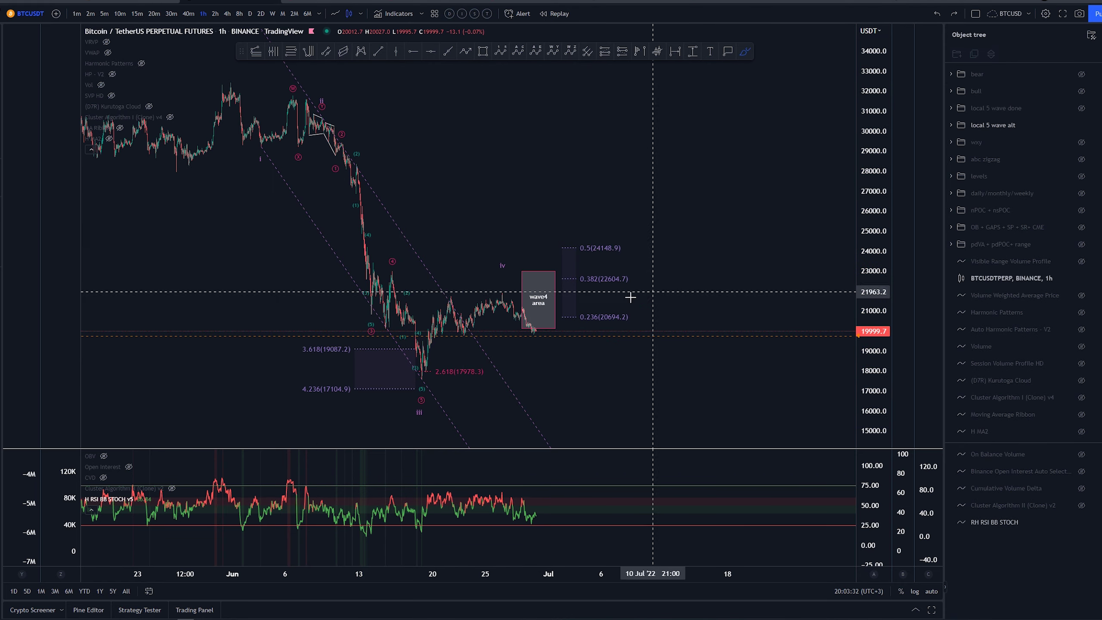
# Step: Brush a zigzag from the wave iii low through the wave4 area, circle the 0.382(22604.7) level, and undo all the marks
pyautogui.scroll(3, 424, 369)
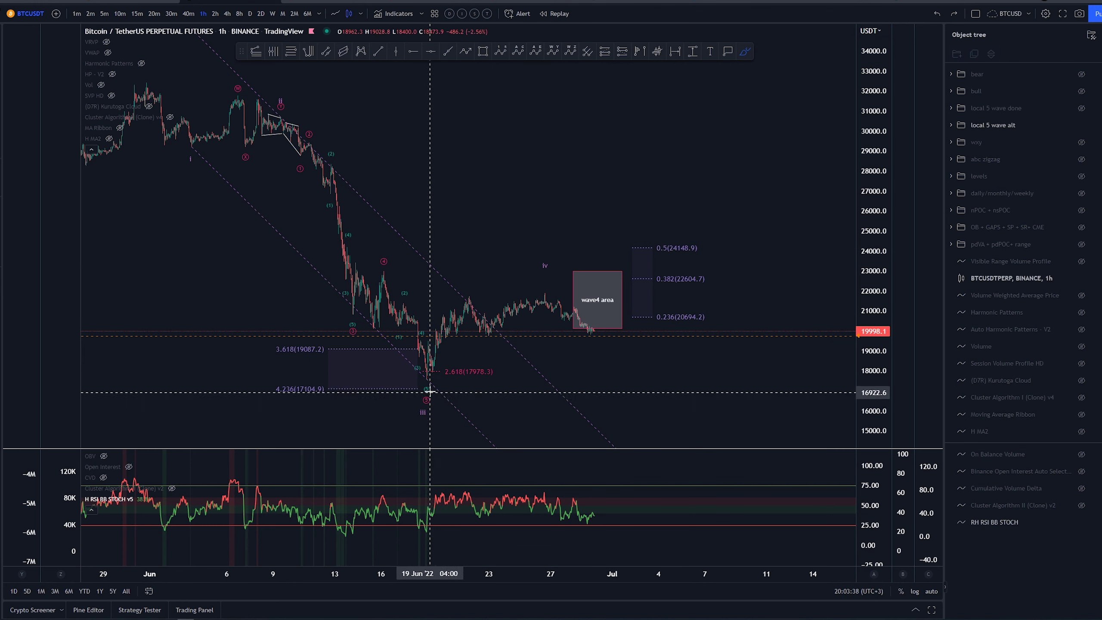
pyautogui.moveTo(425, 376); pyautogui.dragTo(464, 299)
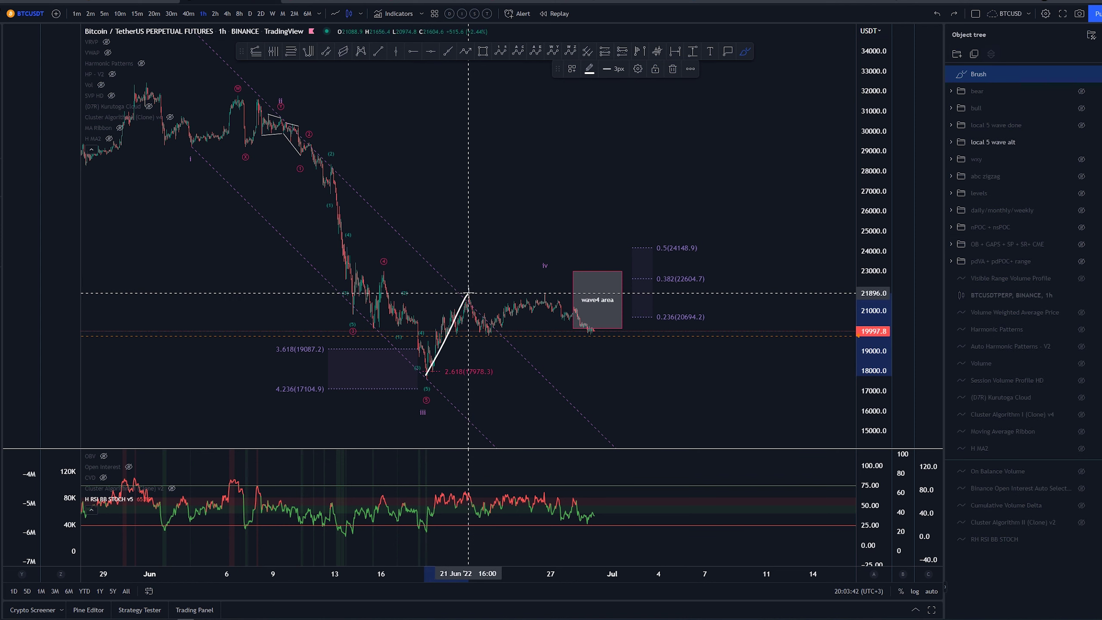
pyautogui.moveTo(470, 300)
pyautogui.mouseDown()
pyautogui.moveTo(536, 294)
pyautogui.moveTo(596, 350)
pyautogui.moveTo(636, 264)
pyautogui.mouseUp()
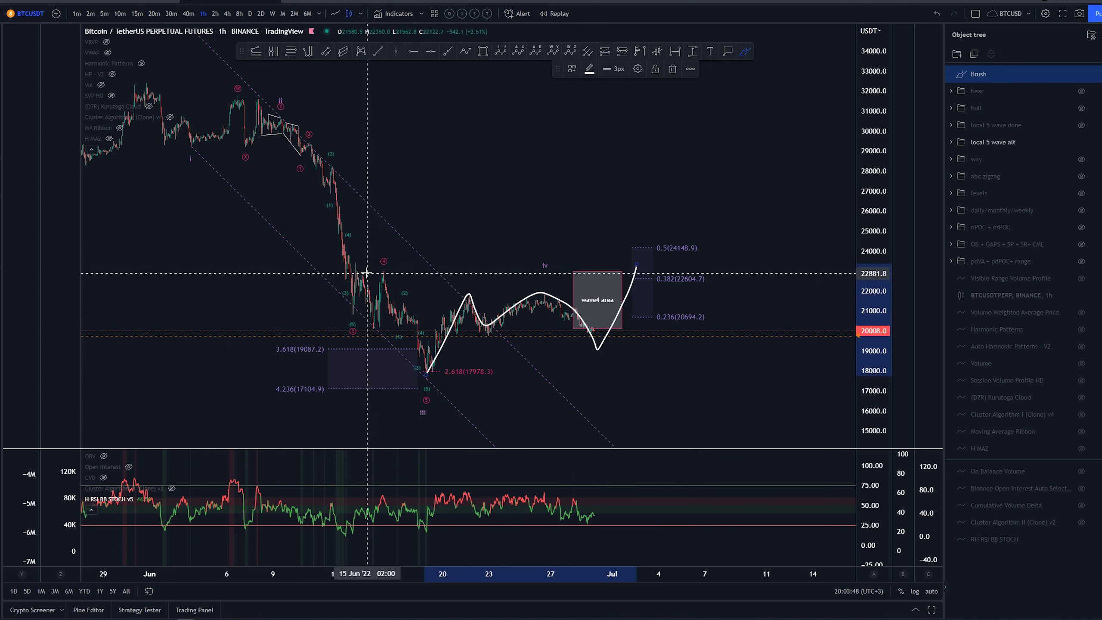
pyautogui.moveTo(694, 273)
pyautogui.mouseDown()
pyautogui.moveTo(625, 282)
pyautogui.moveTo(708, 272)
pyautogui.mouseUp()
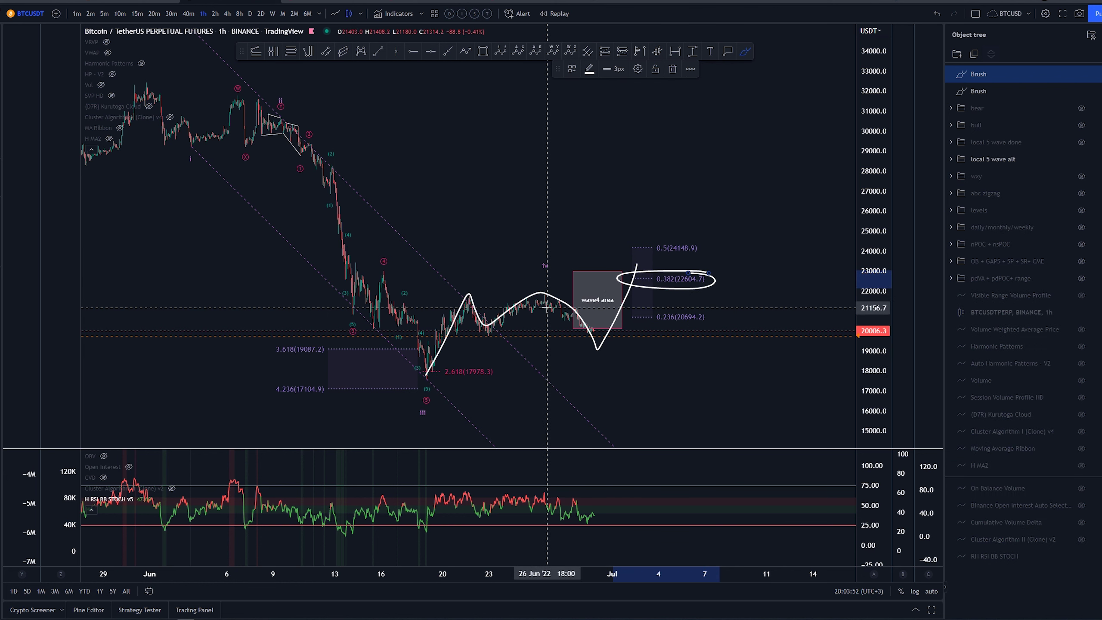
pyautogui.hotkey('ctrl', 'z')
pyautogui.hotkey('ctrl', 'z')
pyautogui.moveTo(587, 329); pyautogui.dragTo(600, 358)
pyautogui.hotkey('ctrl', 'z')
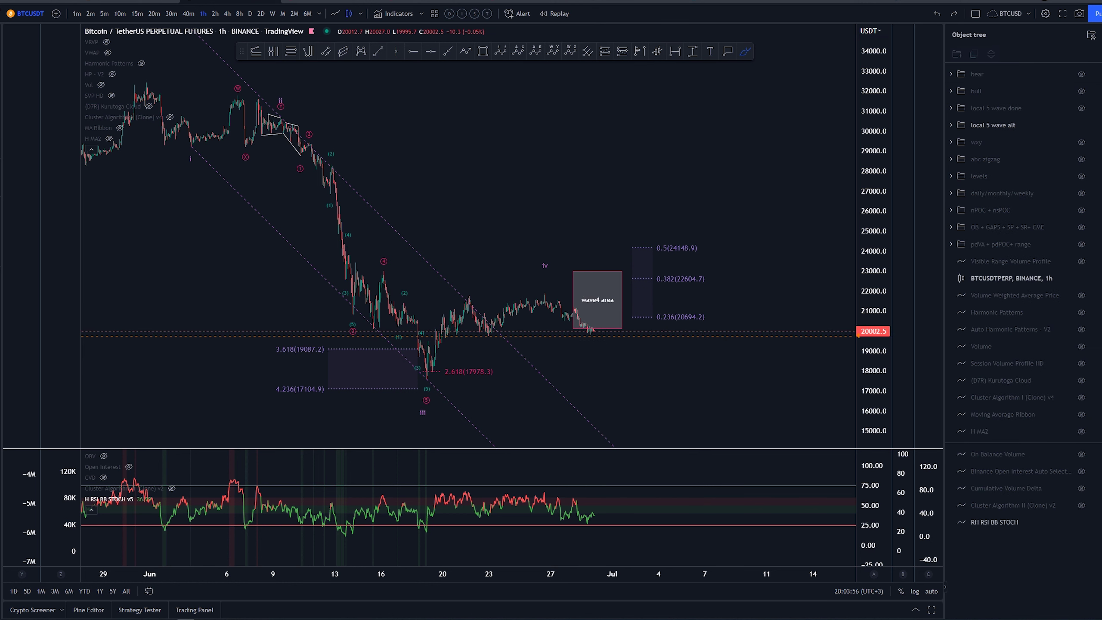
# Step: Hide the local 5 wave alt drawings and show the local 5 wave done group instead
pyautogui.click(1085, 125)
pyautogui.click(1082, 125)
pyautogui.click(1081, 108)
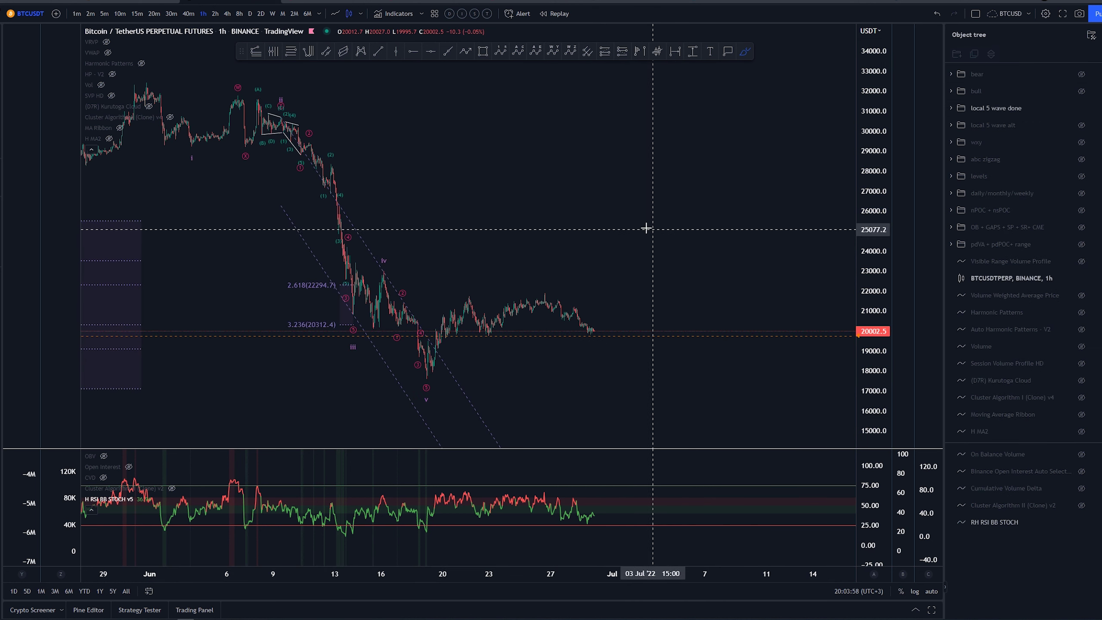
# Step: Brush the completed decline from the early June high to the wave v low, mark the low, and undo the strokes
pyautogui.click(743, 51)
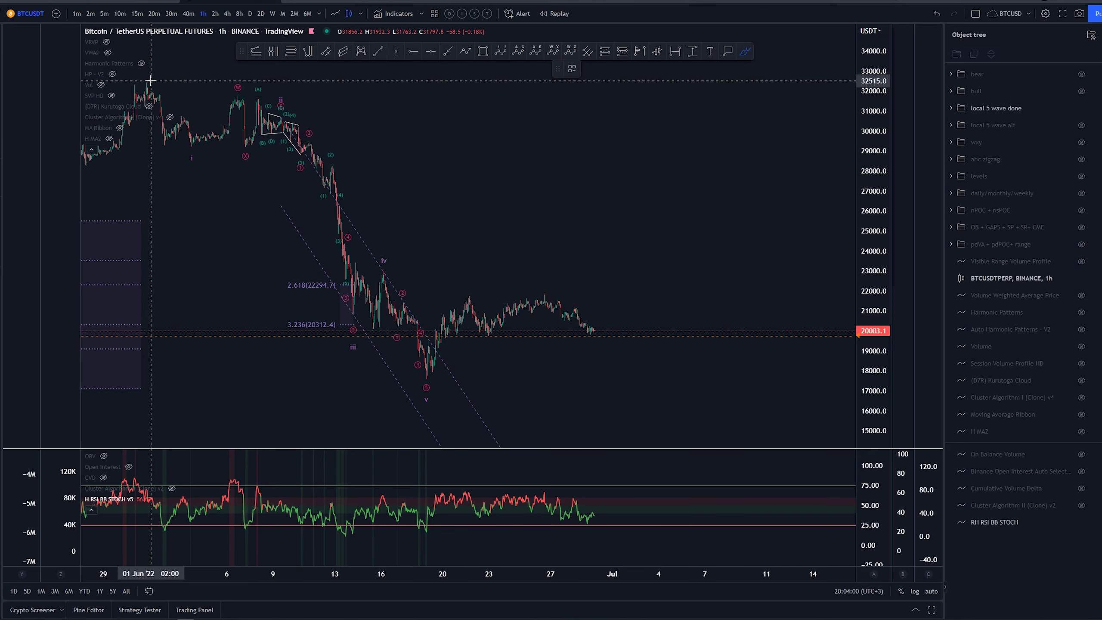
pyautogui.moveTo(149, 84)
pyautogui.mouseDown()
pyautogui.moveTo(190, 152)
pyautogui.moveTo(267, 108)
pyautogui.moveTo(342, 242)
pyautogui.moveTo(382, 270)
pyautogui.moveTo(425, 383)
pyautogui.mouseUp()
pyautogui.hotkey('ctrl', 'z')
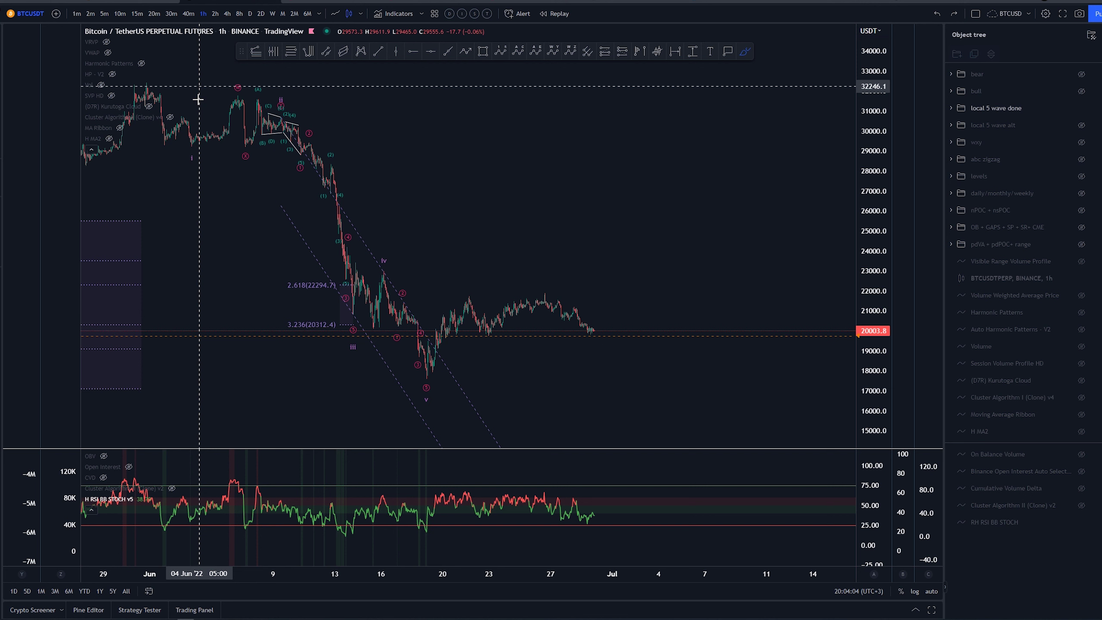
pyautogui.scroll(-2, 426, 428)
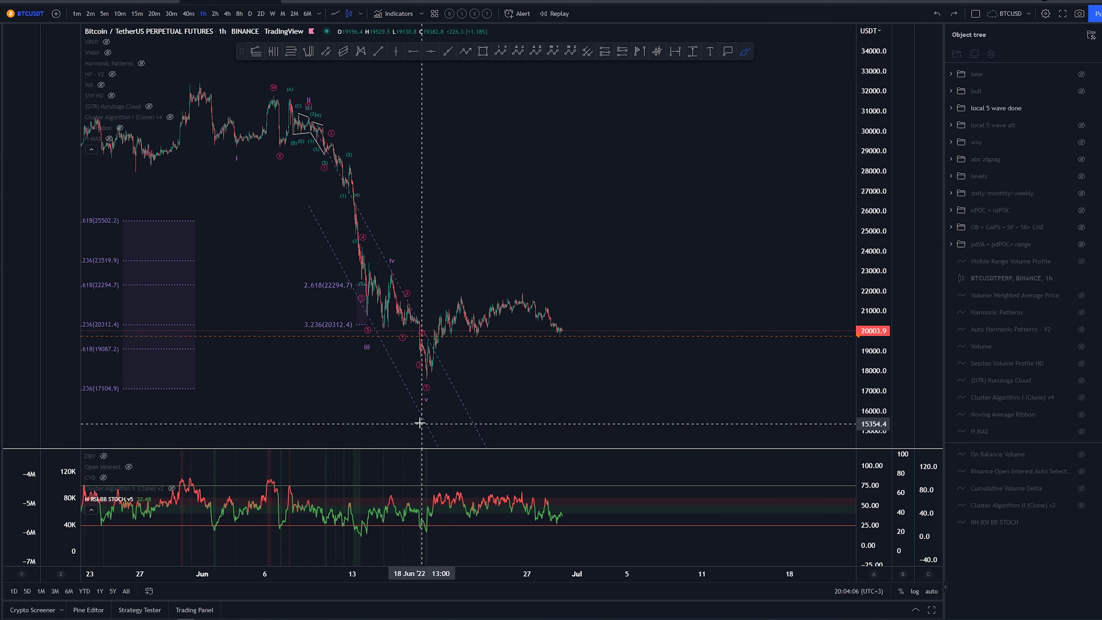
pyautogui.scroll(2, 419, 423)
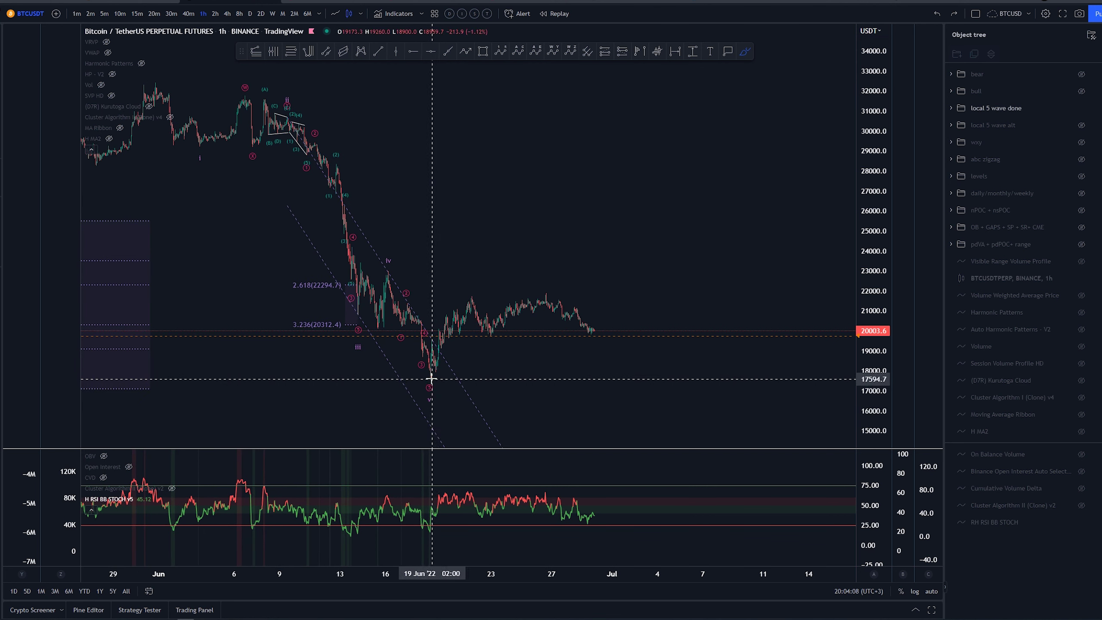
pyautogui.moveTo(431, 377); pyautogui.dragTo(429, 375)
pyautogui.hotkey('ctrl', 'z')
# Step: Hide the wave drawings, brush the rebound from the June low into the sideways range, and undo the brushing
pyautogui.hotkey('ctrl', 'alt', 'h')
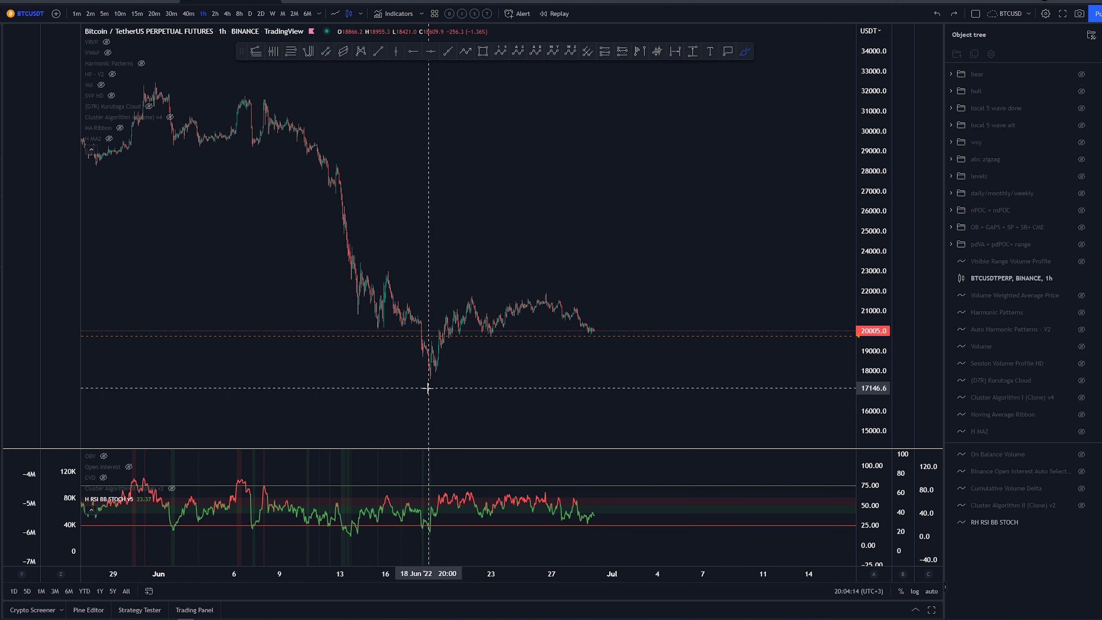
pyautogui.moveTo(427, 390)
pyautogui.mouseDown()
pyautogui.moveTo(445, 354)
pyautogui.moveTo(525, 304)
pyautogui.mouseUp()
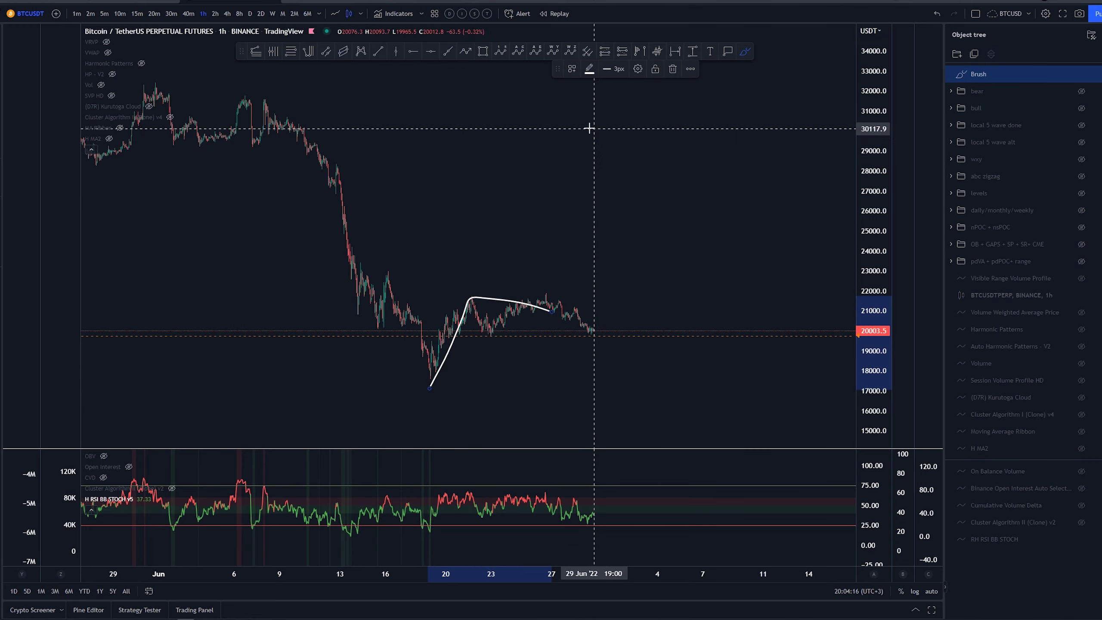
pyautogui.moveTo(619, 164); pyautogui.dragTo(499, 222)
pyautogui.hotkey('ctrl', 'z')
pyautogui.scroll(-4, 555, 203)
# Step: Turn off the local 5 wave done drawings and display the bull group on the chart
pyautogui.click(1081, 108)
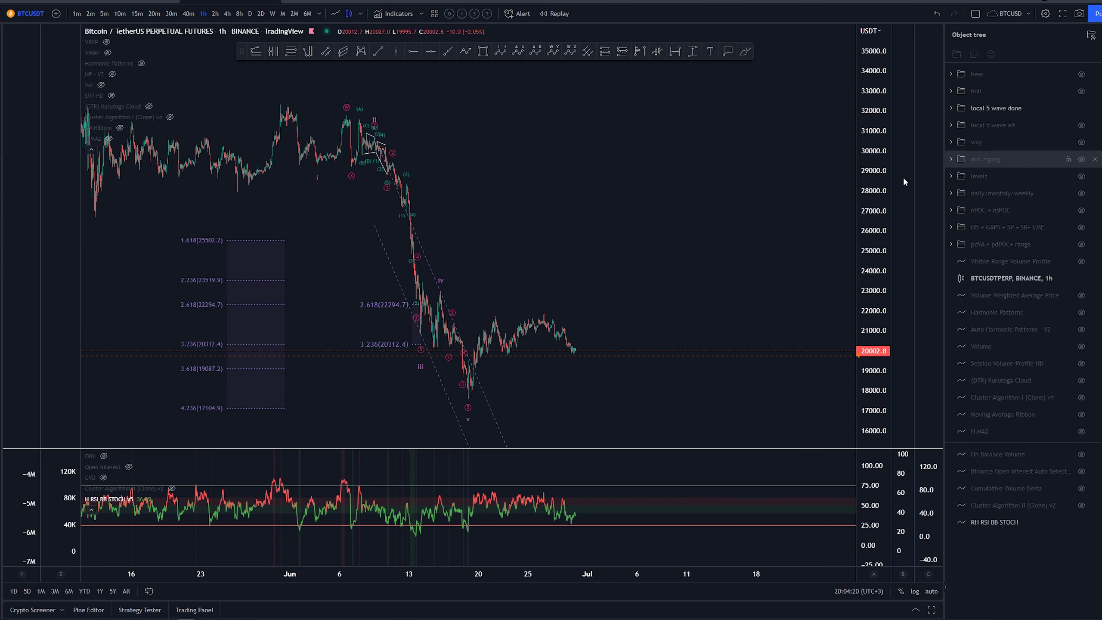
pyautogui.click(1081, 108)
pyautogui.click(1081, 91)
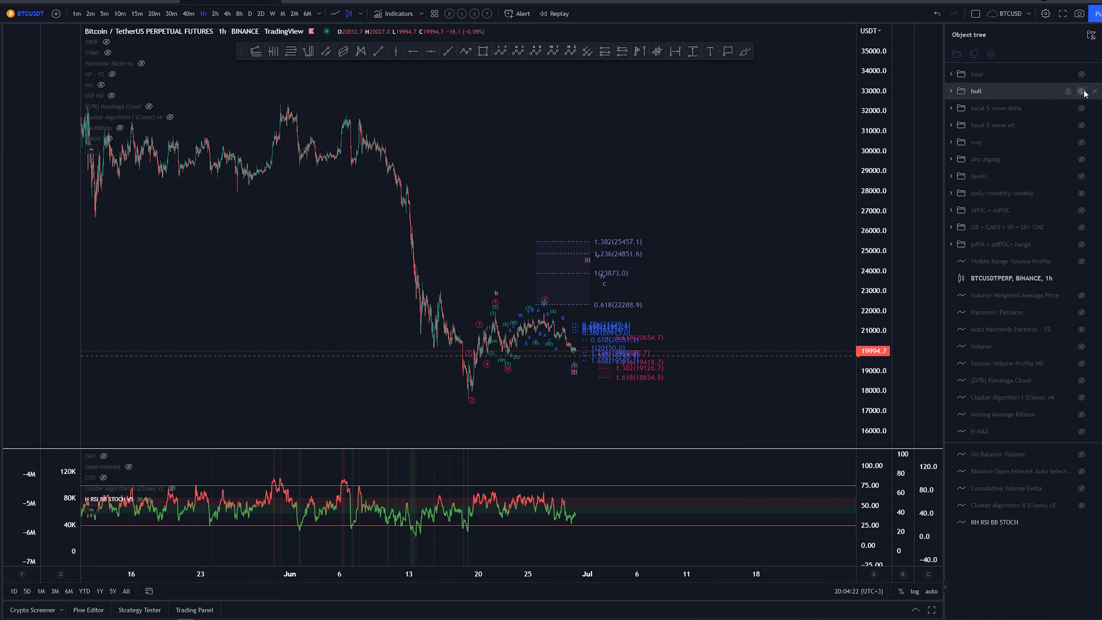
# Step: Switch the chart to the 15-minute timeframe and reset the chart view
pyautogui.scroll(3, 660, 186)
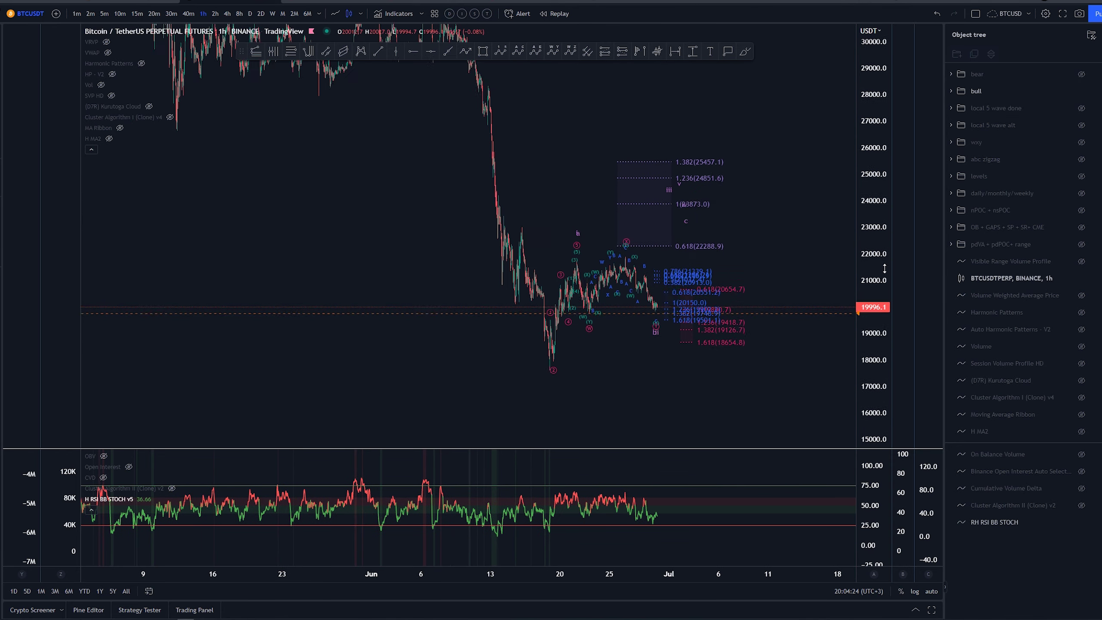
pyautogui.click(143, 17)
pyautogui.rightClick(392, 140)
pyautogui.click(408, 148)
pyautogui.scroll(-10, 512, 295)
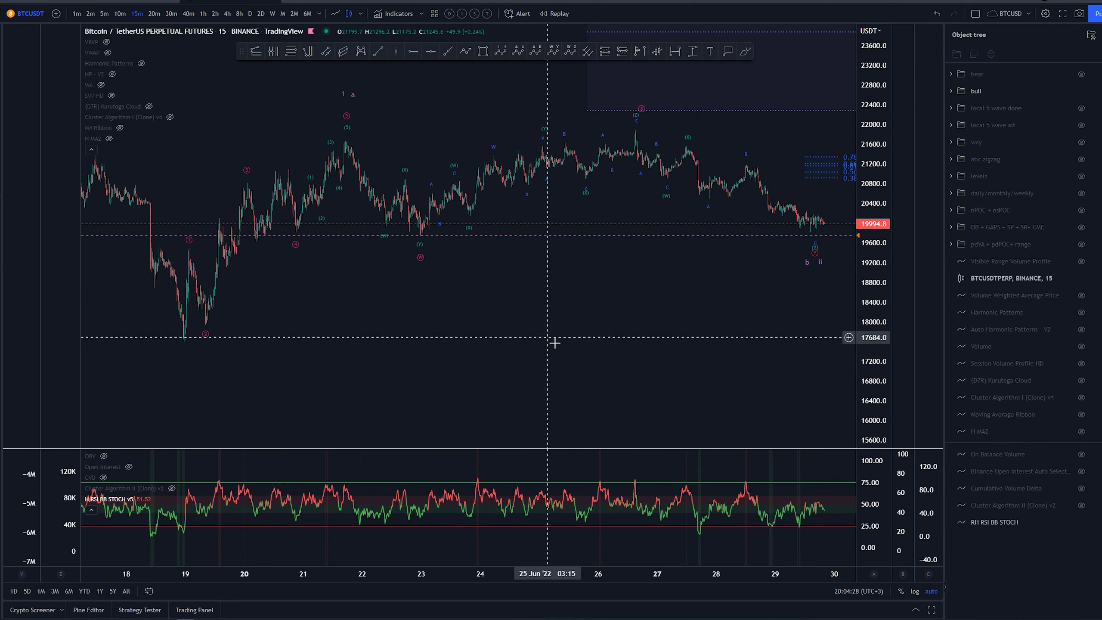
# Step: Hide the bull drawings and show the bear group, with its Fibonacci targets in view
pyautogui.click(1081, 91)
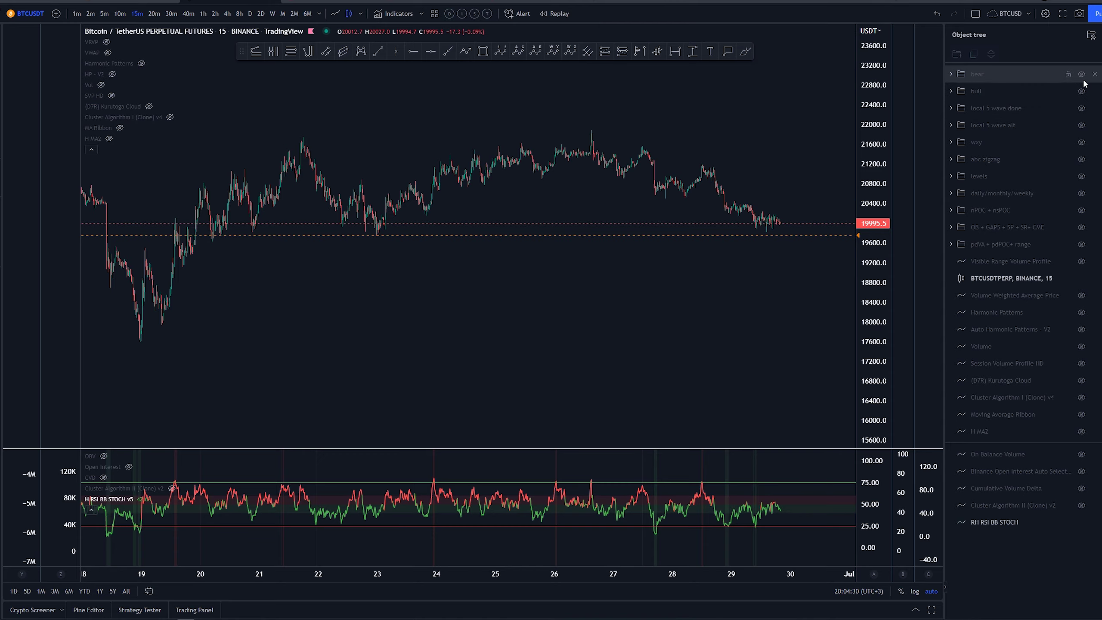
pyautogui.click(1081, 75)
pyautogui.scroll(-3, 711, 351)
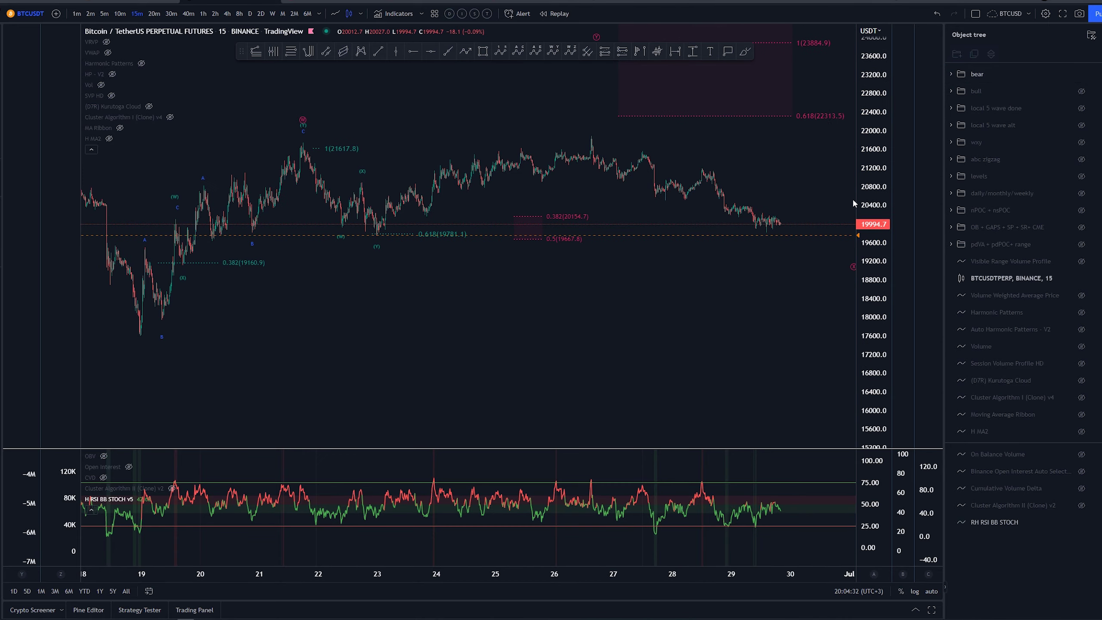
pyautogui.moveTo(710, 351); pyautogui.dragTo(535, 418)
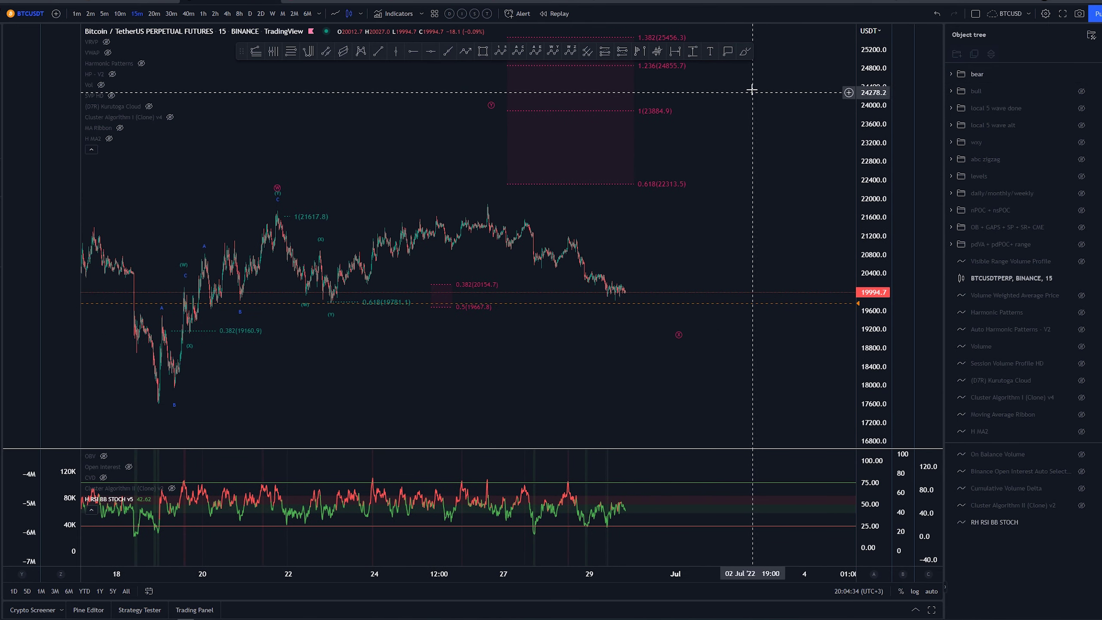
# Step: Brush the rise from the June low to the first top and the path toward the 0.618(22313.5) target, and undo the strokes
pyautogui.click(745, 51)
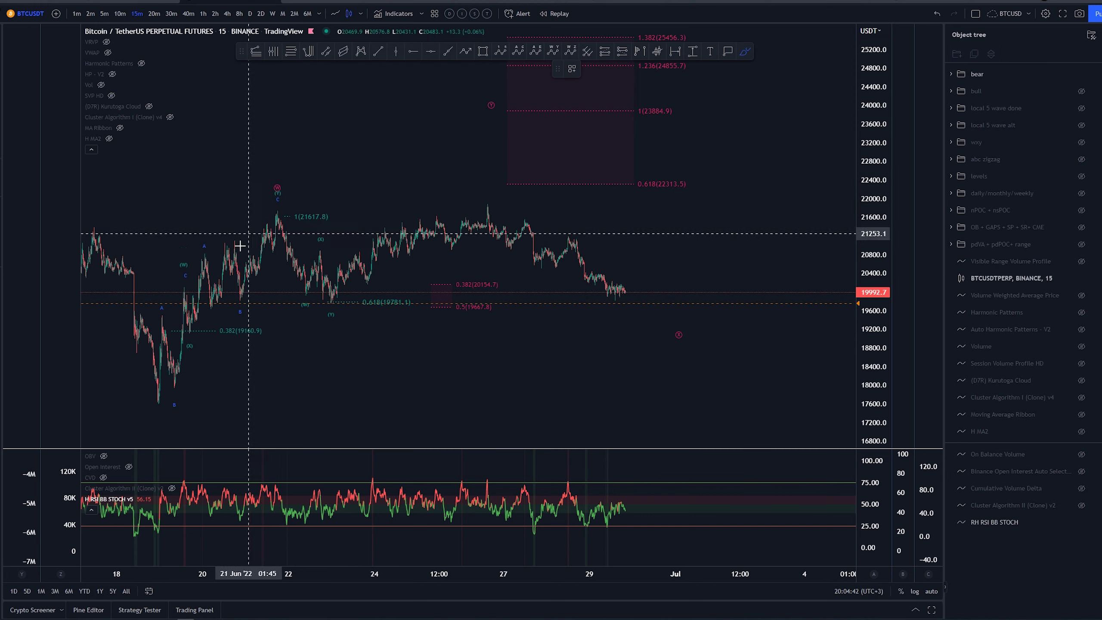
pyautogui.moveTo(154, 402)
pyautogui.mouseDown()
pyautogui.moveTo(177, 291)
pyautogui.moveTo(275, 211)
pyautogui.mouseUp()
pyautogui.hotkey('ctrl', 'z')
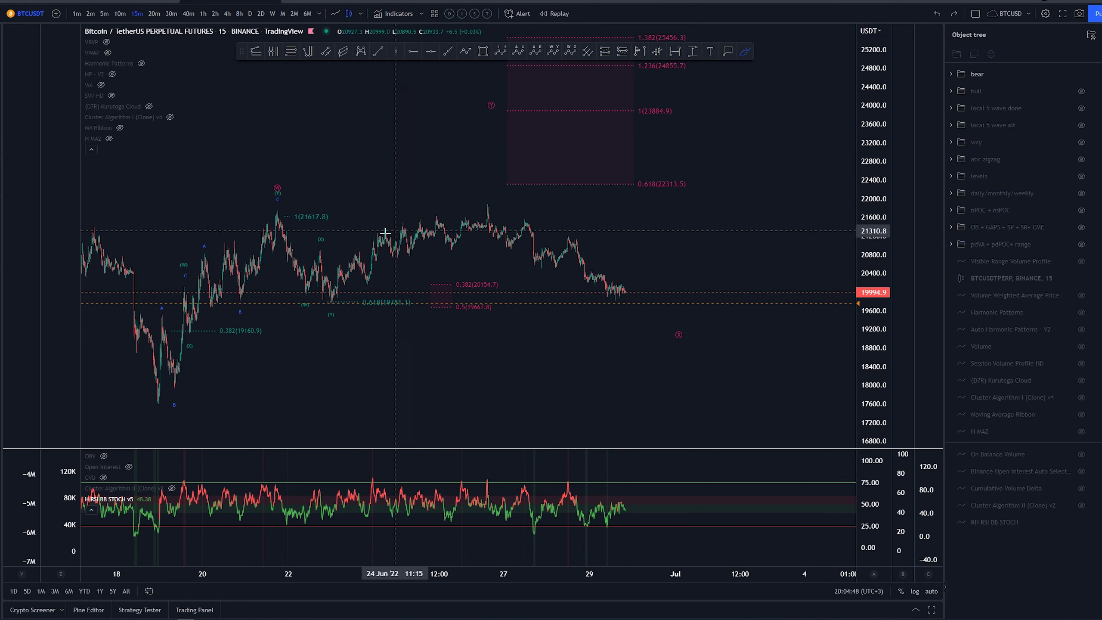
pyautogui.moveTo(272, 213)
pyautogui.mouseDown()
pyautogui.moveTo(316, 286)
pyautogui.moveTo(394, 257)
pyautogui.moveTo(487, 199)
pyautogui.moveTo(606, 263)
pyautogui.moveTo(686, 344)
pyautogui.moveTo(697, 178)
pyautogui.moveTo(651, 176)
pyautogui.mouseUp()
pyautogui.press('Delete')
pyautogui.hotkey('ctrl', 'z')
pyautogui.hotkey('ctrl', 'z')
pyautogui.hotkey('ctrl', 'z')
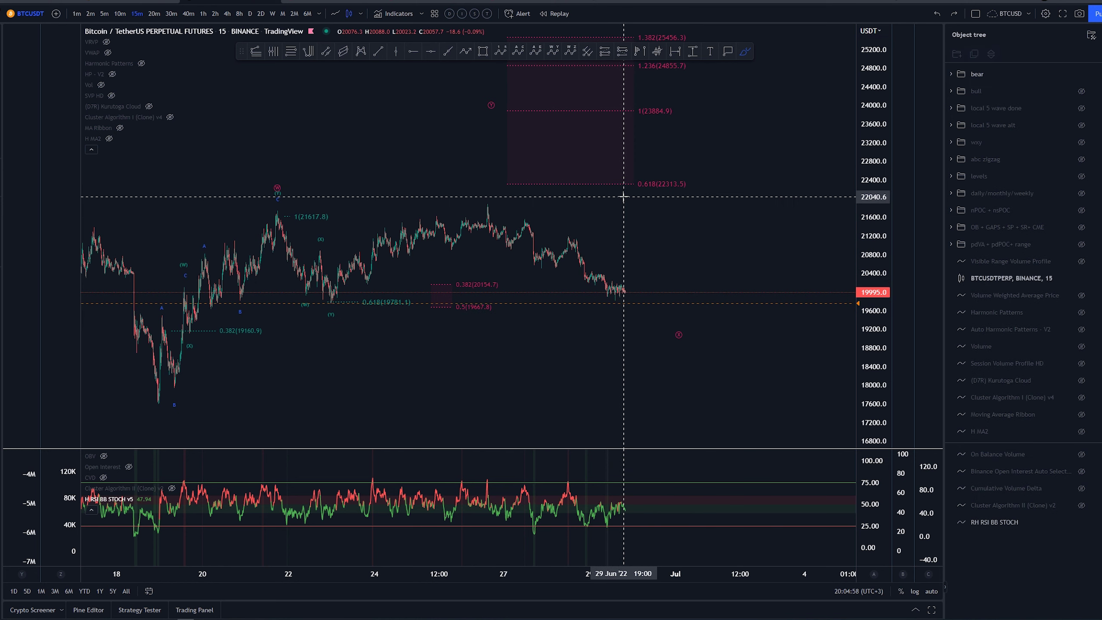
# Step: Move the last anchor of the bear count's large Fibonacci extension to about 19822 at 30 Jun 02:00
pyautogui.click(643, 184)
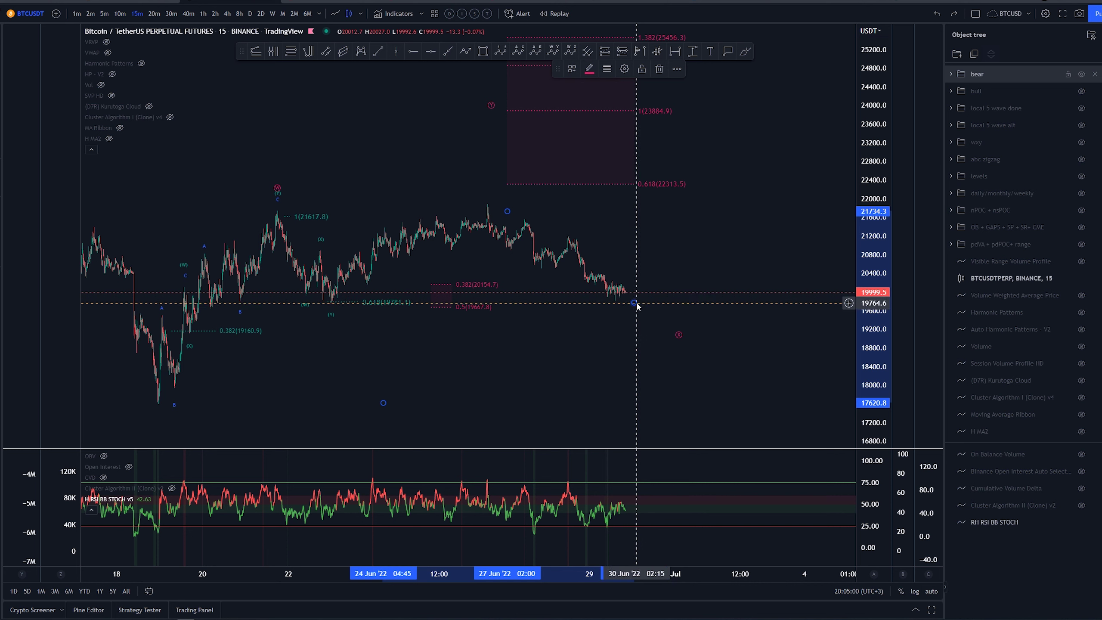
pyautogui.moveTo(633, 304); pyautogui.dragTo(636, 300)
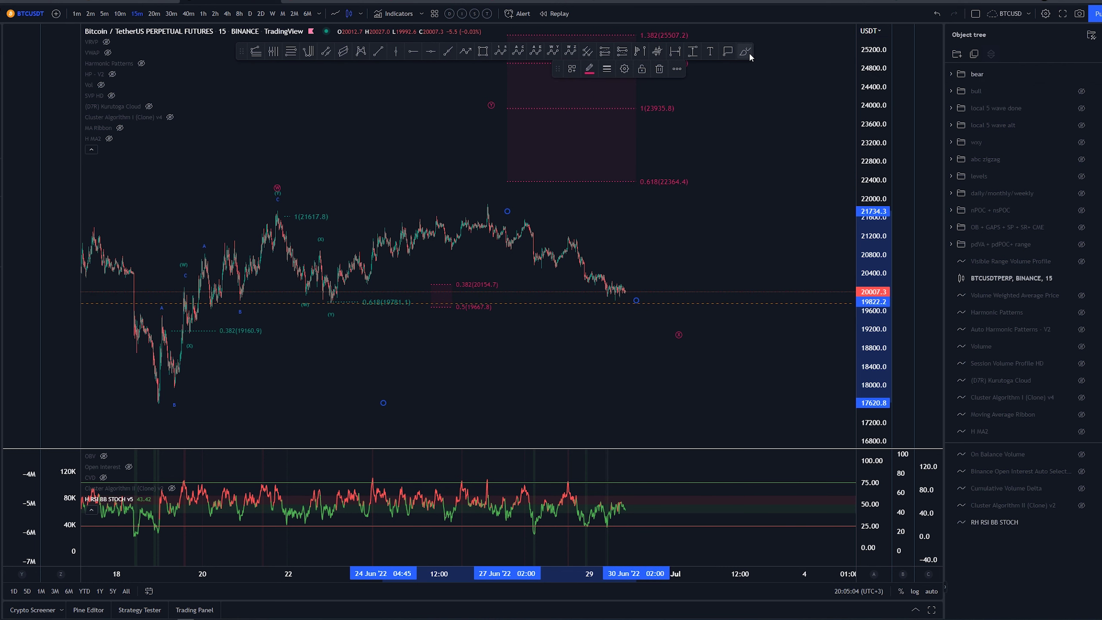
# Step: Hide the bear drawings and show the bull group again, with its wave labels and Fibonacci levels in view
pyautogui.click(1082, 74)
pyautogui.click(1081, 91)
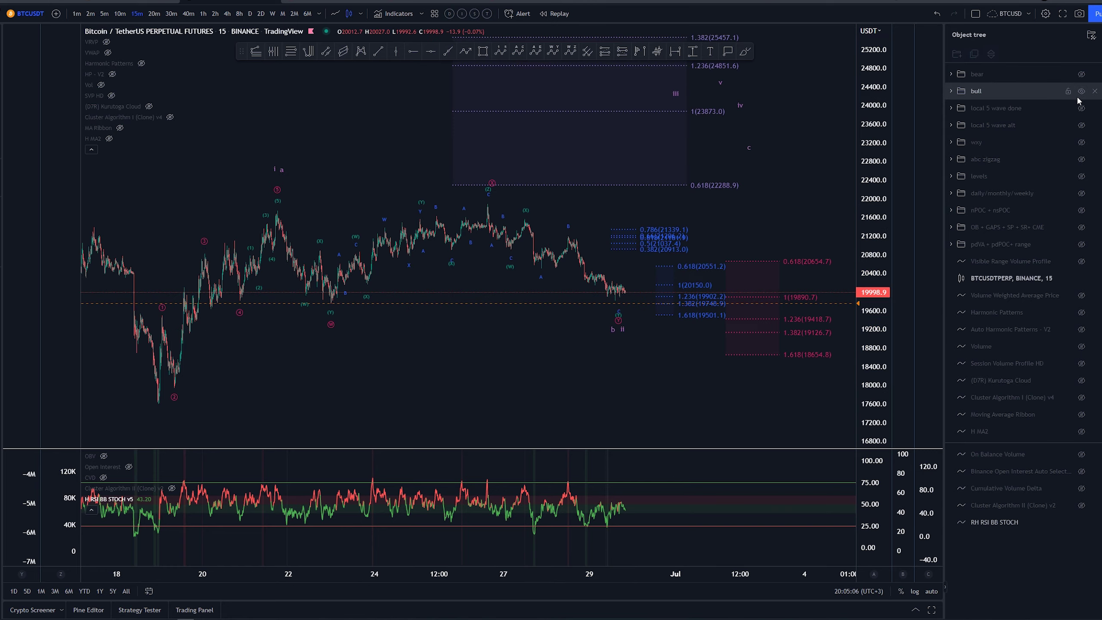
pyautogui.hscroll(3, 672, 191)
pyautogui.scroll(-4, 681, 186)
pyautogui.scroll(4, 718, 199)
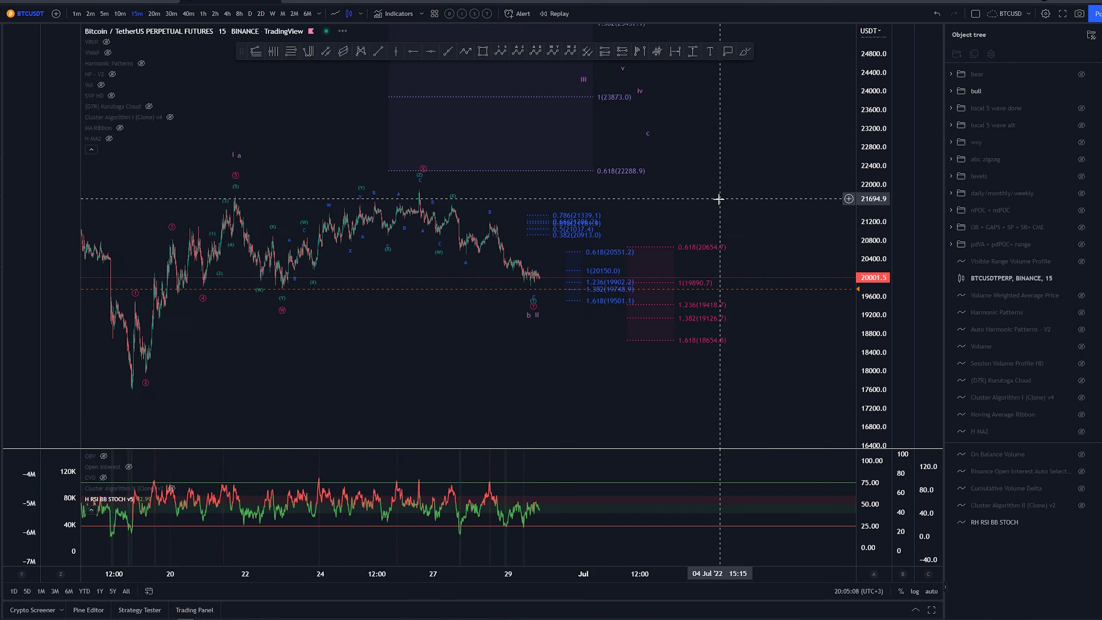
# Step: Brush the five-wave rise from the June low to the 21 June top, mark that top, and remove the strokes
pyautogui.moveTo(629, 194); pyautogui.dragTo(730, 202)
pyautogui.click(743, 55)
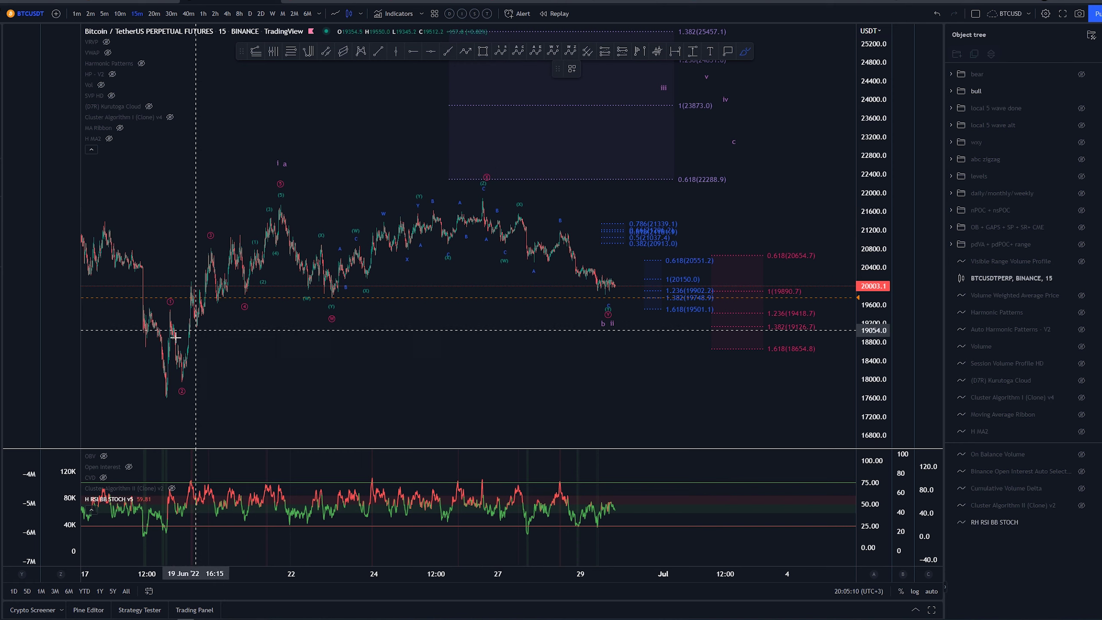
pyautogui.moveTo(152, 390)
pyautogui.mouseDown()
pyautogui.moveTo(155, 404)
pyautogui.moveTo(284, 182)
pyautogui.moveTo(216, 327)
pyautogui.moveTo(166, 392)
pyautogui.mouseUp()
pyautogui.hotkey('ctrl', 'z')
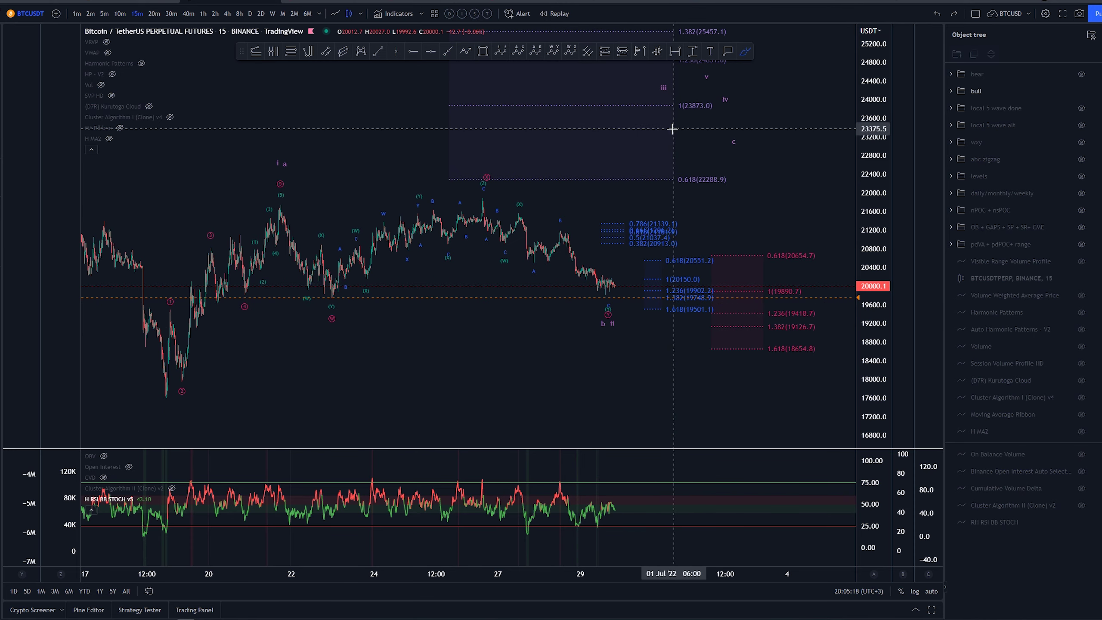
pyautogui.moveTo(163, 389)
pyautogui.mouseDown()
pyautogui.moveTo(185, 368)
pyautogui.moveTo(214, 246)
pyautogui.mouseUp()
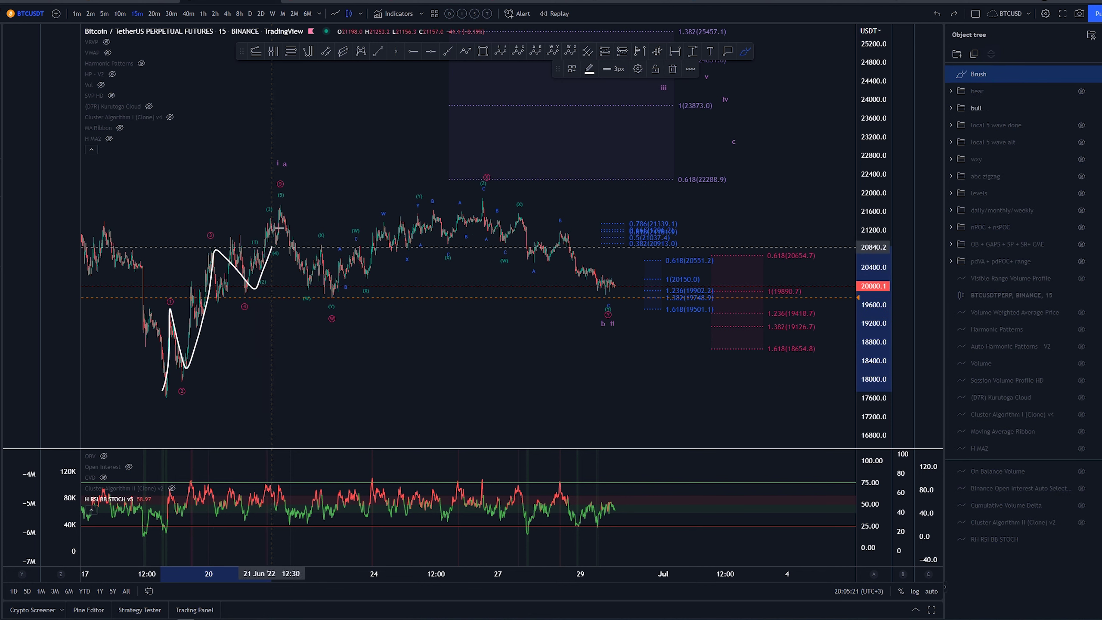
pyautogui.press('Delete')
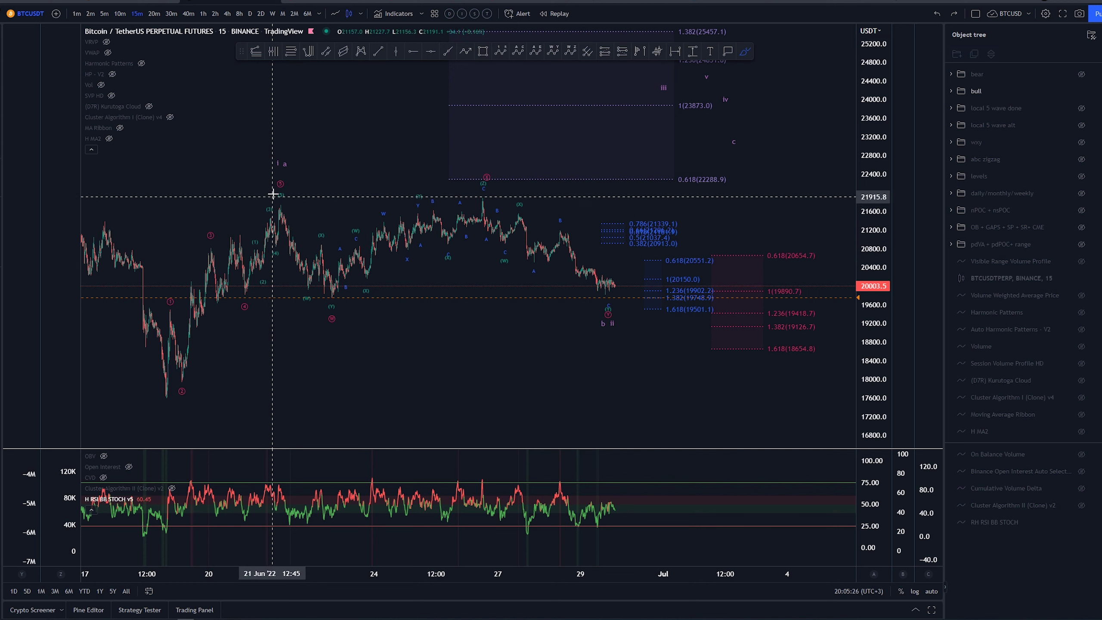
pyautogui.moveTo(285, 151); pyautogui.dragTo(281, 174)
pyautogui.press('Delete')
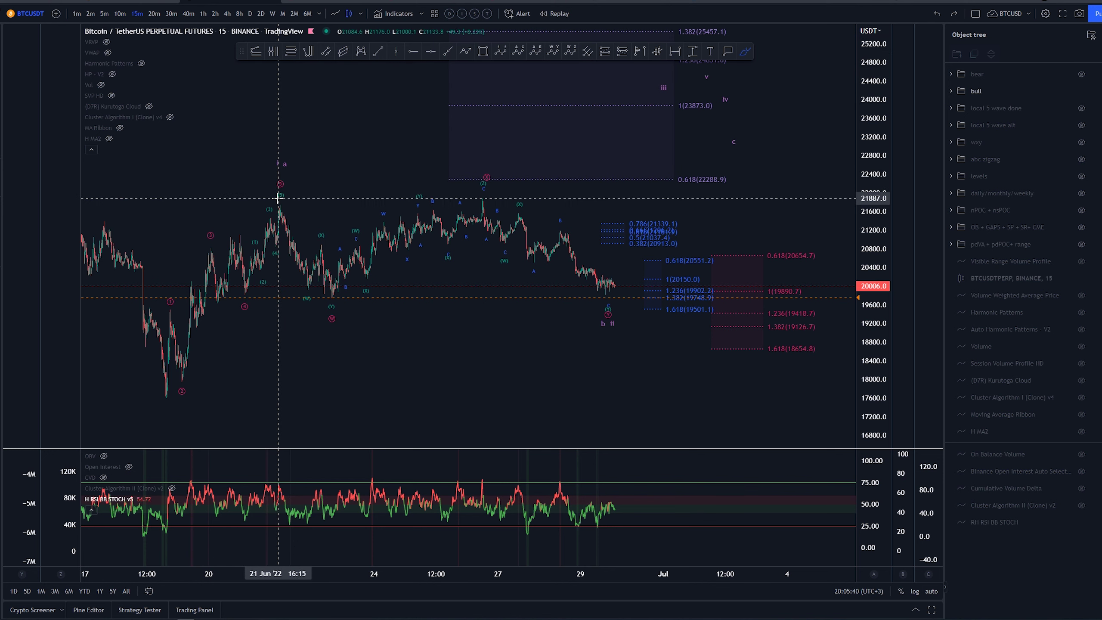
# Step: Brush the correction from the 21 June top through the 23 June low and 26 June high to the 29 June low, and remove it
pyautogui.moveTo(278, 200)
pyautogui.mouseDown()
pyautogui.moveTo(324, 304)
pyautogui.moveTo(474, 203)
pyautogui.moveTo(591, 273)
pyautogui.moveTo(610, 298)
pyautogui.mouseUp()
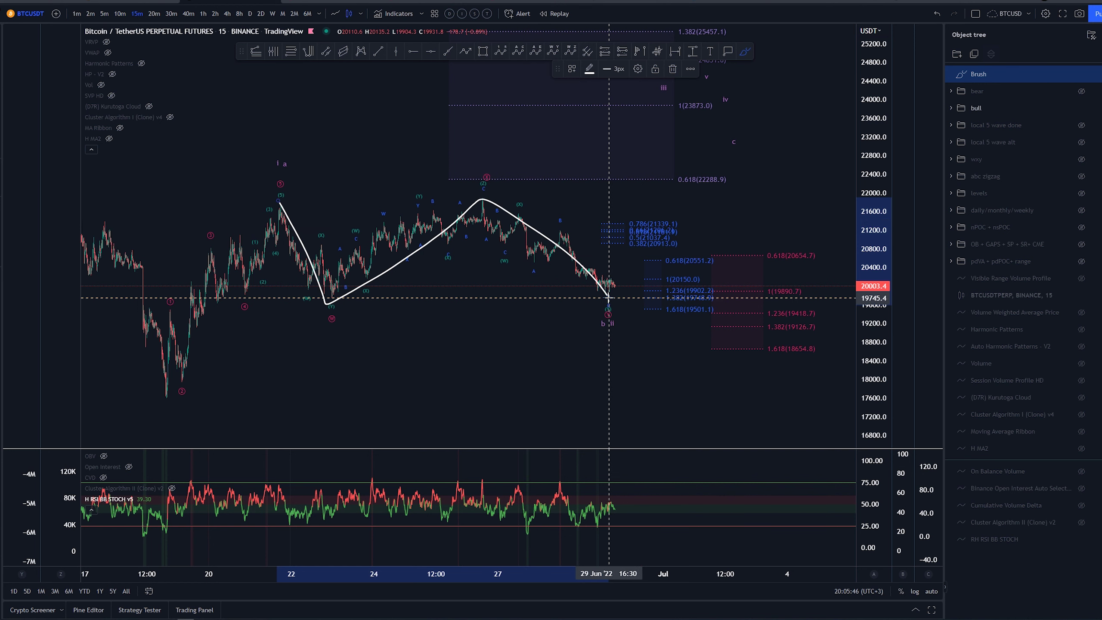
pyautogui.press('Delete')
pyautogui.click(337, 299)
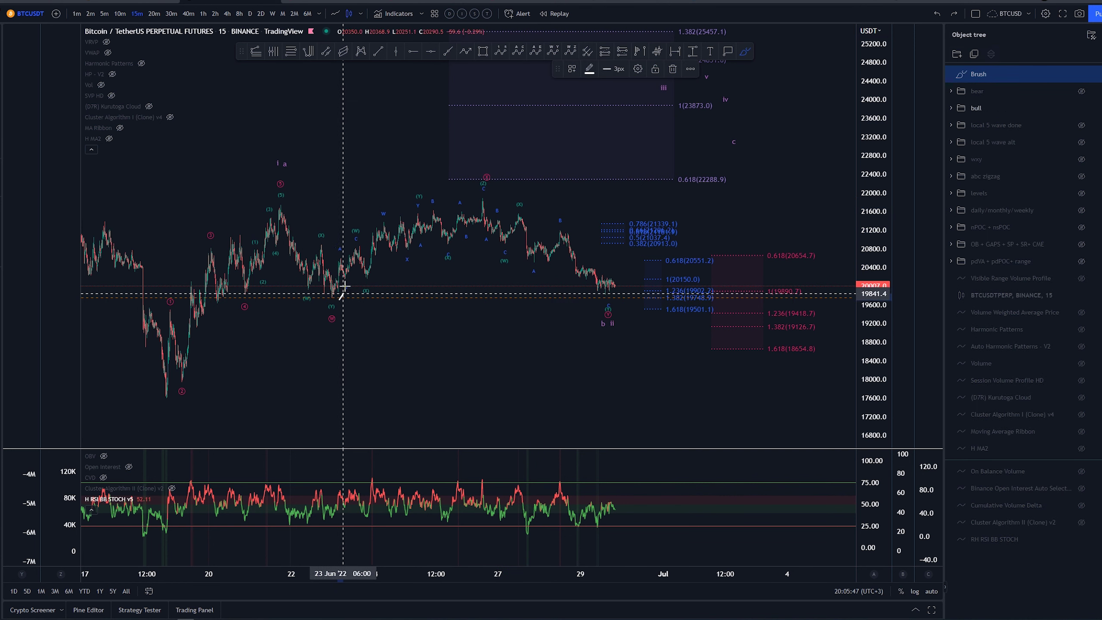
pyautogui.moveTo(343, 294)
pyautogui.mouseDown()
pyautogui.moveTo(419, 198)
pyautogui.moveTo(475, 197)
pyautogui.moveTo(463, 257)
pyautogui.mouseUp()
pyautogui.hotkey('ctrl', 'z')
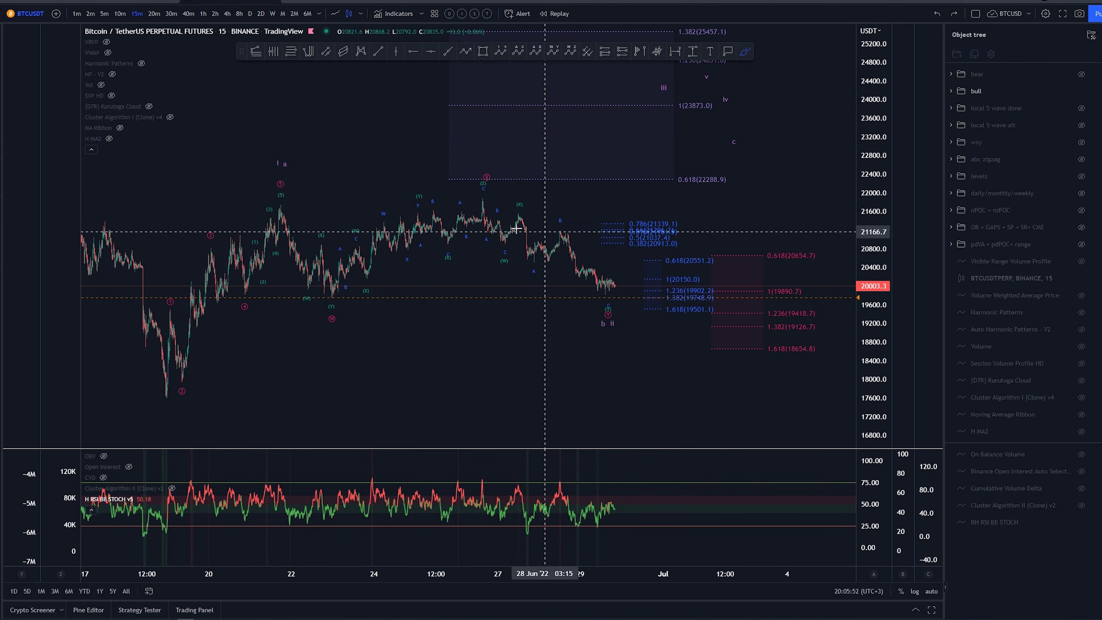
# Step: Brush the rise in waves from the 23 June low to the 26 June high and the decline to 29 June, and undo the strokes
pyautogui.moveTo(330, 301)
pyautogui.mouseDown()
pyautogui.moveTo(405, 216)
pyautogui.moveTo(485, 204)
pyautogui.mouseUp()
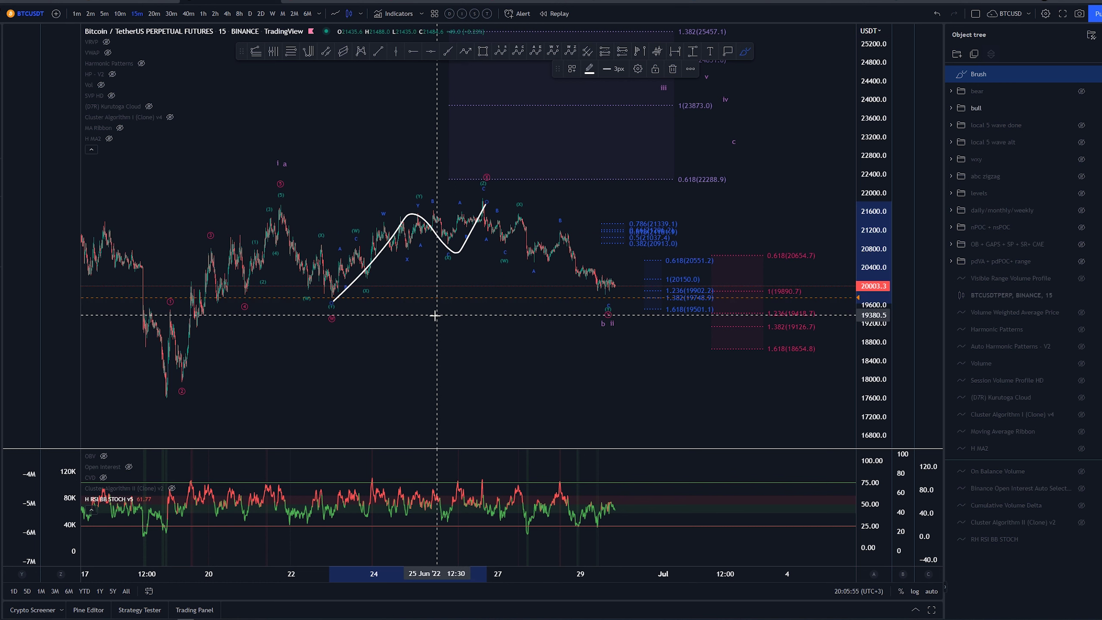
pyautogui.hotkey('ctrl', 'z')
pyautogui.moveTo(334, 308)
pyautogui.mouseDown()
pyautogui.moveTo(412, 198)
pyautogui.moveTo(488, 190)
pyautogui.moveTo(588, 293)
pyautogui.mouseUp()
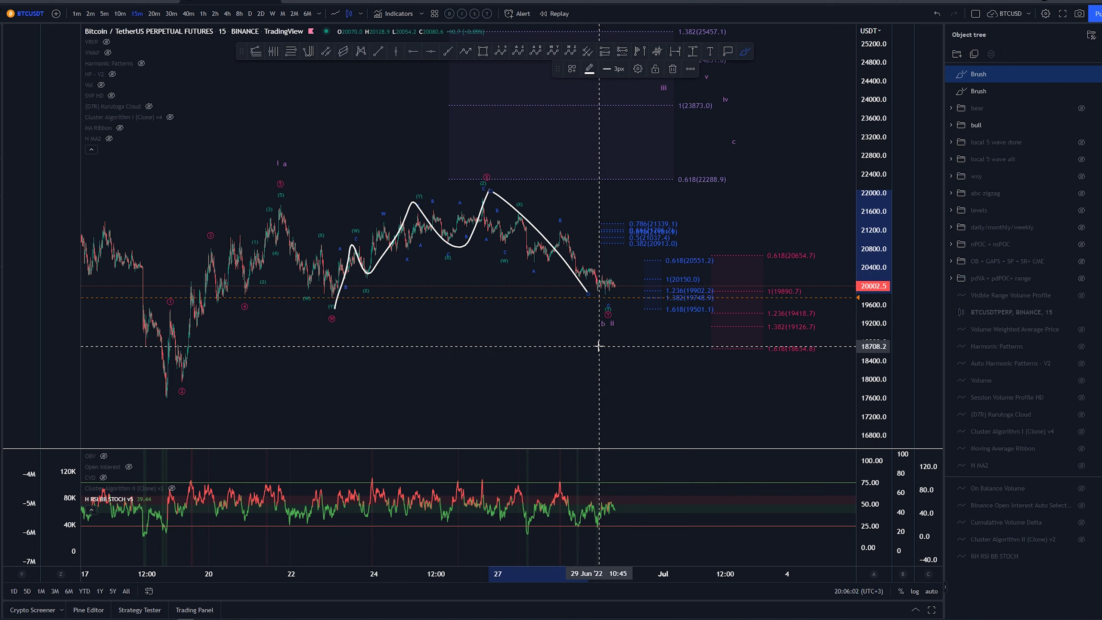
pyautogui.hotkey('ctrl', 'z')
pyautogui.hotkey('ctrl', 'z')
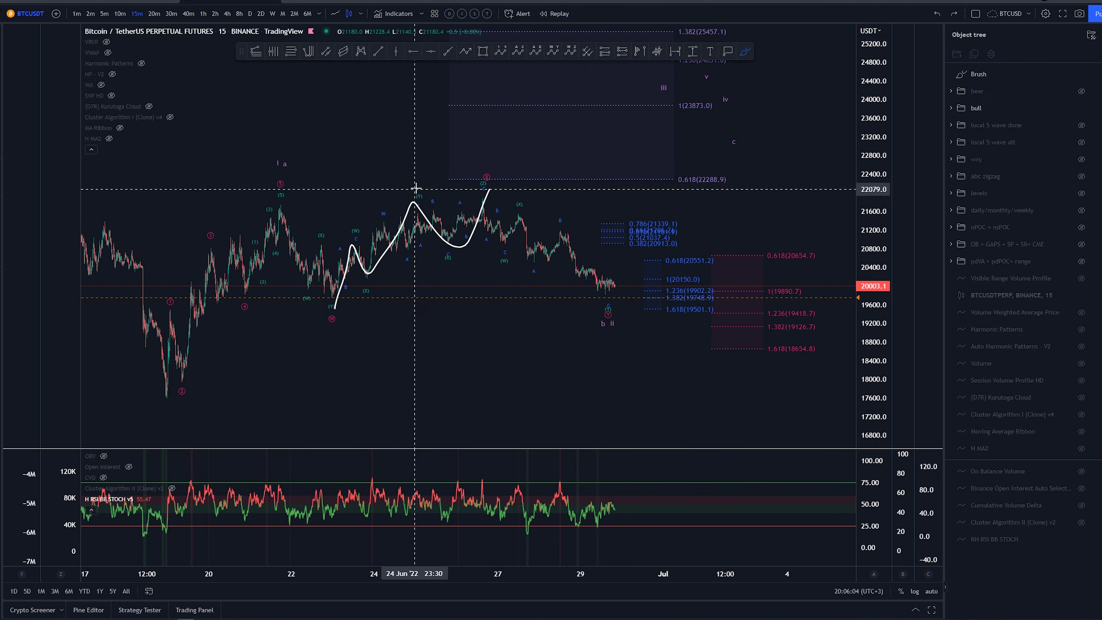
# Step: Brush an arc from the 26 June high back to the late 24 June peak, mark the latest 29 June candles, and remove both strokes
pyautogui.moveTo(476, 176)
pyautogui.mouseDown()
pyautogui.moveTo(435, 169)
pyautogui.moveTo(412, 181)
pyautogui.mouseUp()
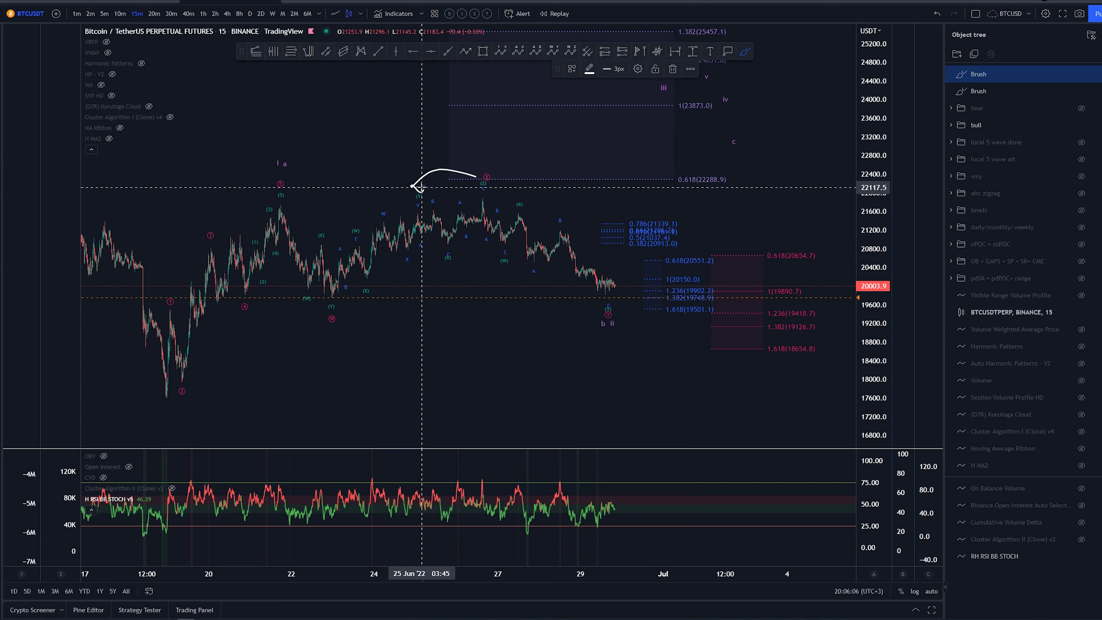
pyautogui.hotkey('ctrl', 'z')
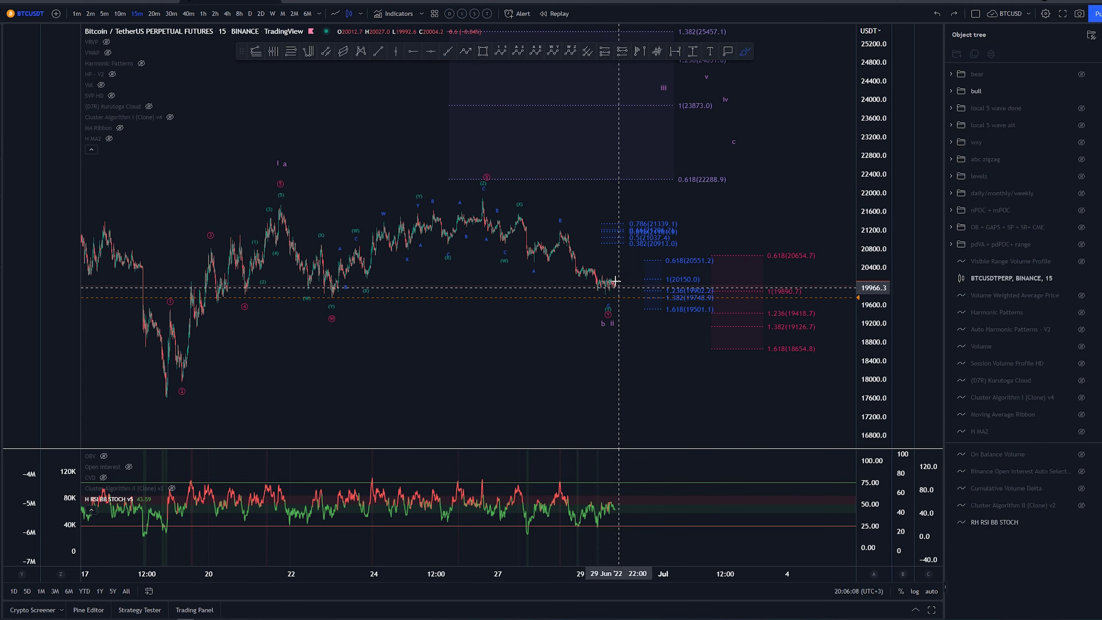
pyautogui.moveTo(613, 276)
pyautogui.mouseDown()
pyautogui.moveTo(610, 300)
pyautogui.moveTo(607, 274)
pyautogui.mouseUp()
pyautogui.press('Delete')
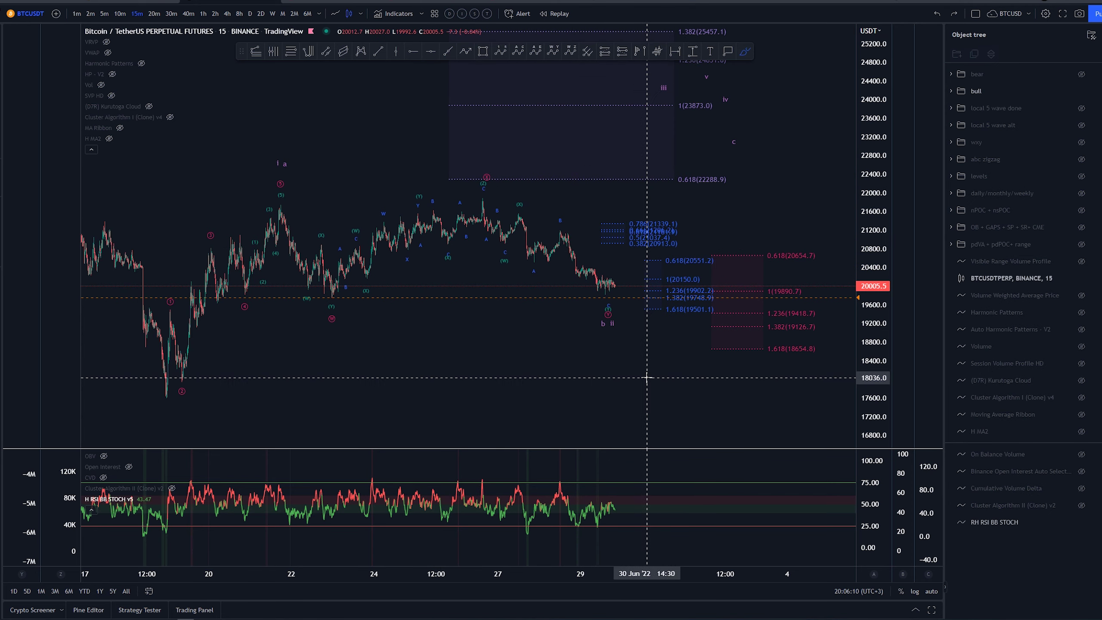
# Step: Brush marks at the 23 June and 29 June lows and a line back from the 26 June high, and undo each stroke
pyautogui.scroll(3, 737, 313)
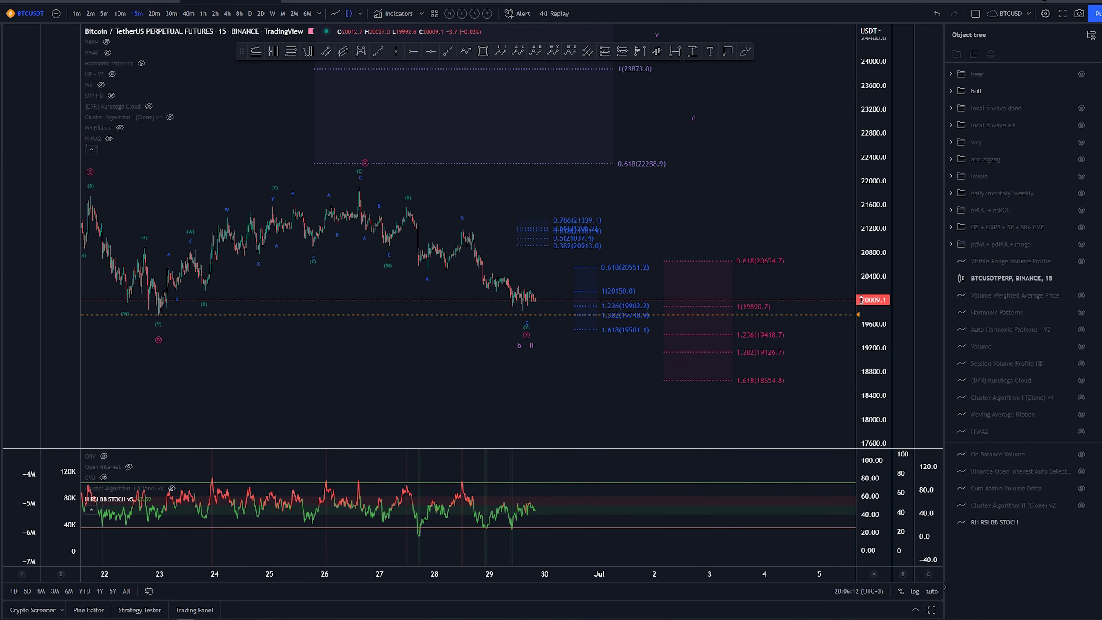
pyautogui.moveTo(861, 300); pyautogui.dragTo(861, 262)
pyautogui.click(746, 51)
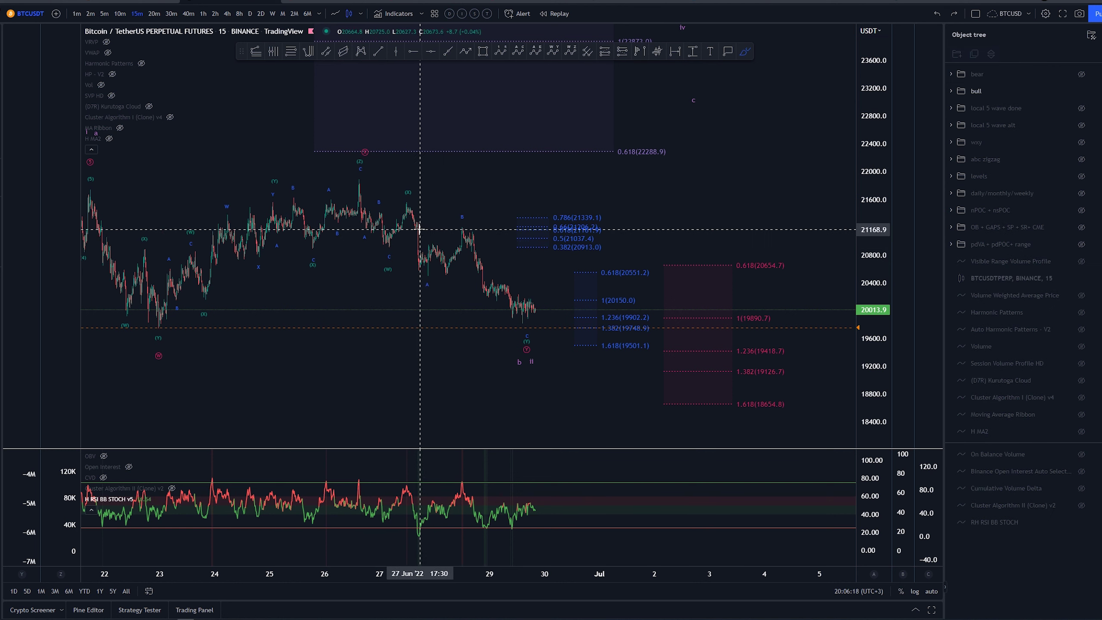
pyautogui.scroll(2, 423, 243)
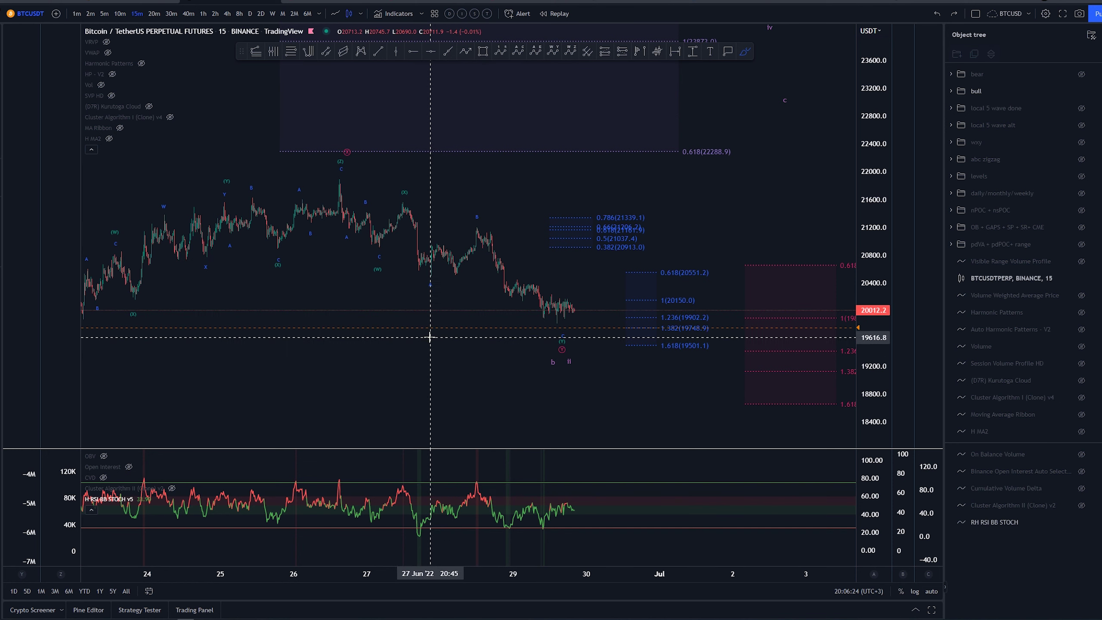
pyautogui.scroll(-2, 354, 277)
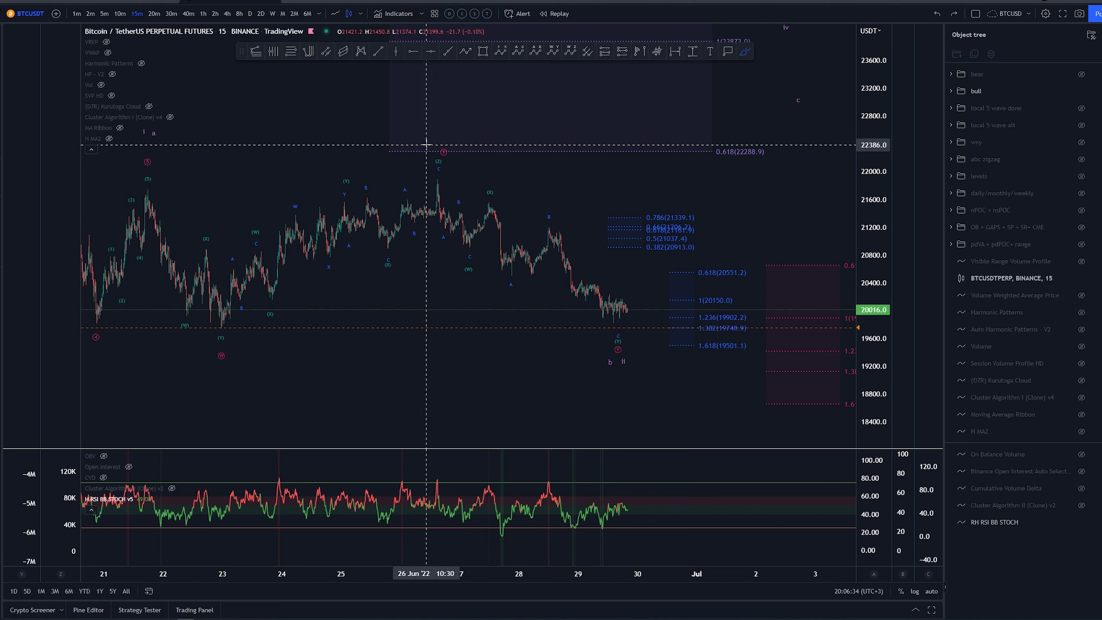
pyautogui.moveTo(227, 305)
pyautogui.mouseDown()
pyautogui.moveTo(193, 207)
pyautogui.moveTo(216, 338)
pyautogui.moveTo(230, 332)
pyautogui.mouseUp()
pyautogui.hotkey('ctrl', 'z')
pyautogui.moveTo(602, 270)
pyautogui.mouseDown()
pyautogui.moveTo(590, 347)
pyautogui.moveTo(627, 345)
pyautogui.mouseUp()
pyautogui.hotkey('ctrl', 'z')
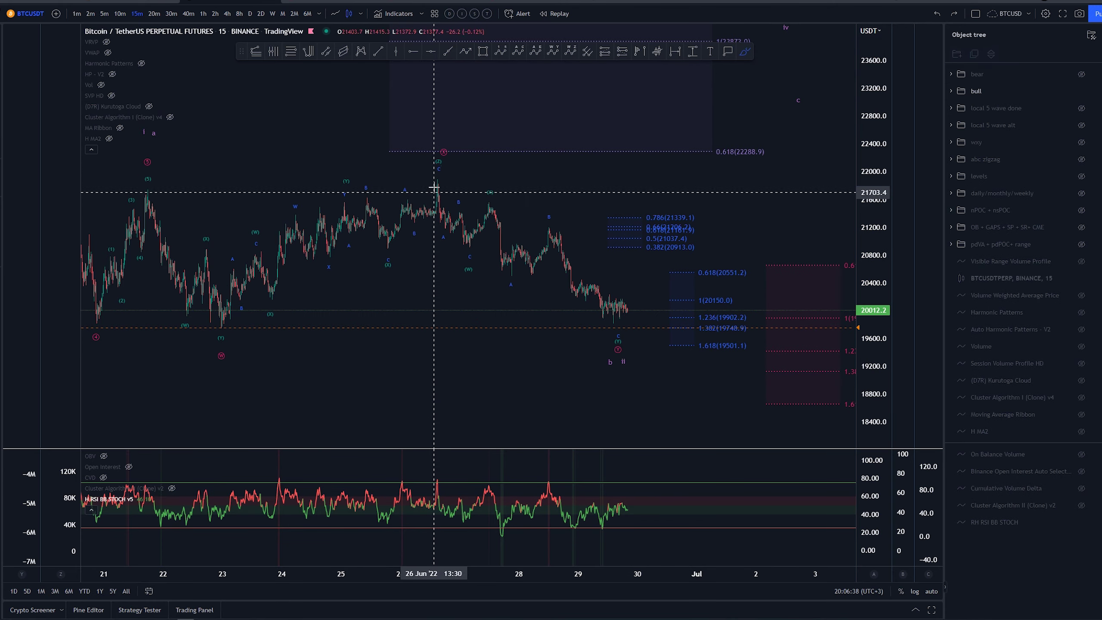
pyautogui.moveTo(434, 187)
pyautogui.mouseDown()
pyautogui.moveTo(339, 328)
pyautogui.moveTo(324, 187)
pyautogui.mouseUp()
pyautogui.hotkey('ctrl', 'z')
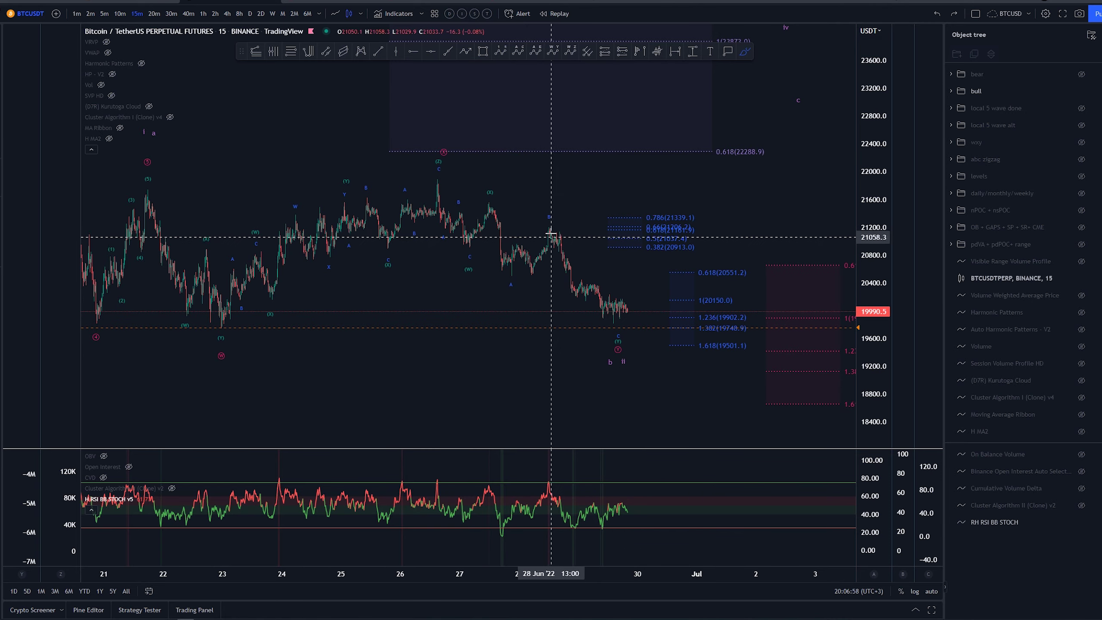
# Step: Brush the A leg down from the 27 June high and circle the 0.618 to 0.66 retracement levels, and undo both strokes
pyautogui.scroll(5, 551, 235)
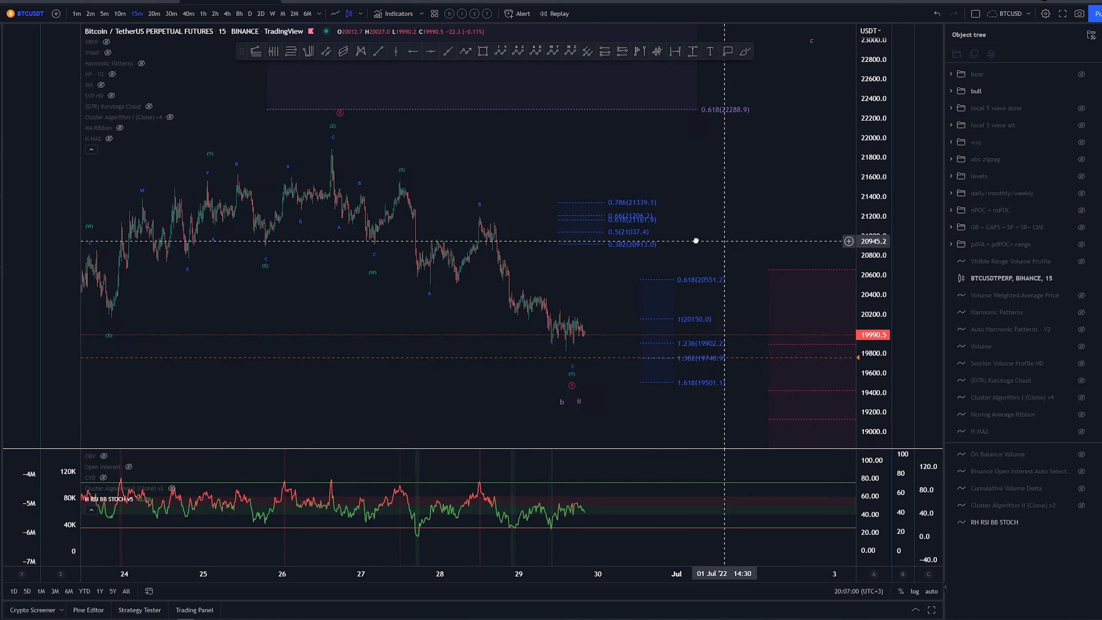
pyautogui.scroll(-4, 695, 236)
pyautogui.moveTo(696, 241); pyautogui.dragTo(599, 231)
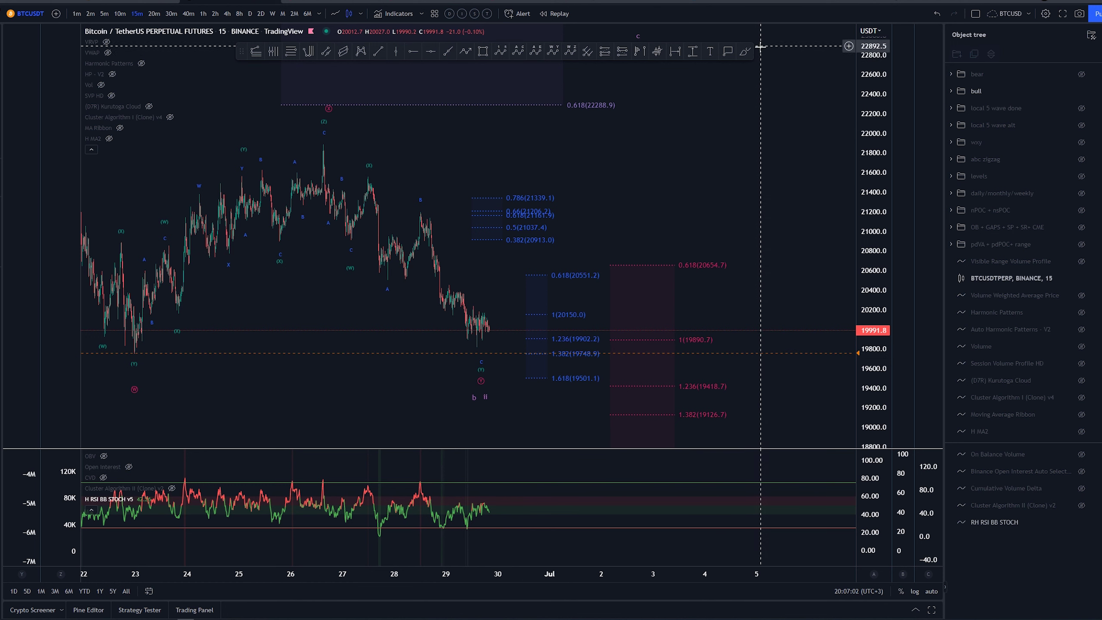
pyautogui.click(744, 52)
pyautogui.moveTo(368, 175); pyautogui.dragTo(390, 281)
pyautogui.hotkey('ctrl', 'z')
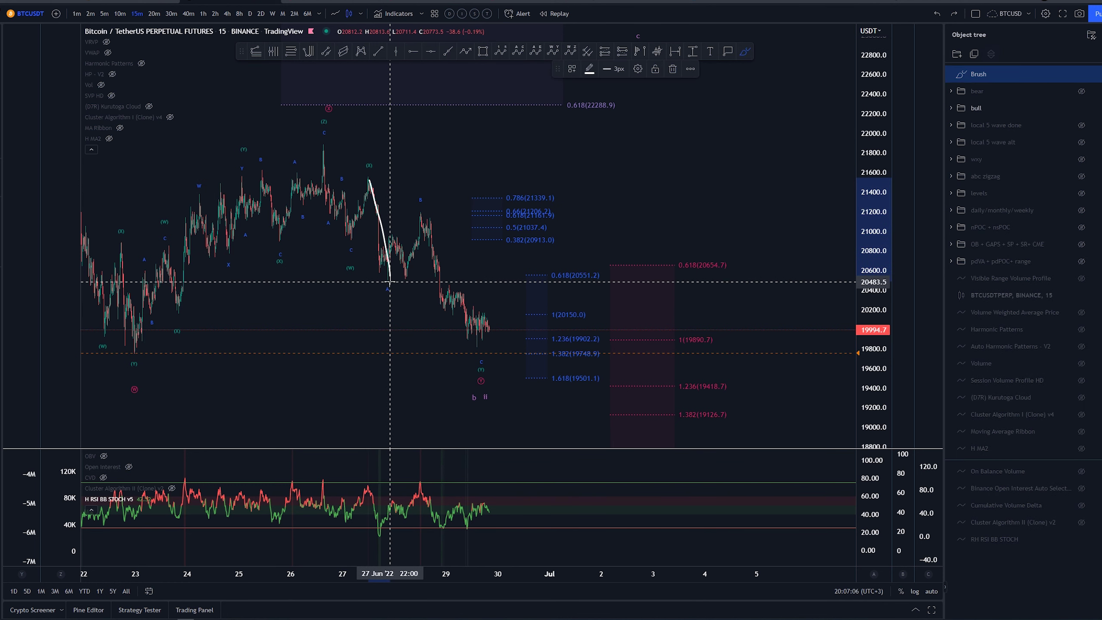
pyautogui.hotkey('ctrl', 'z')
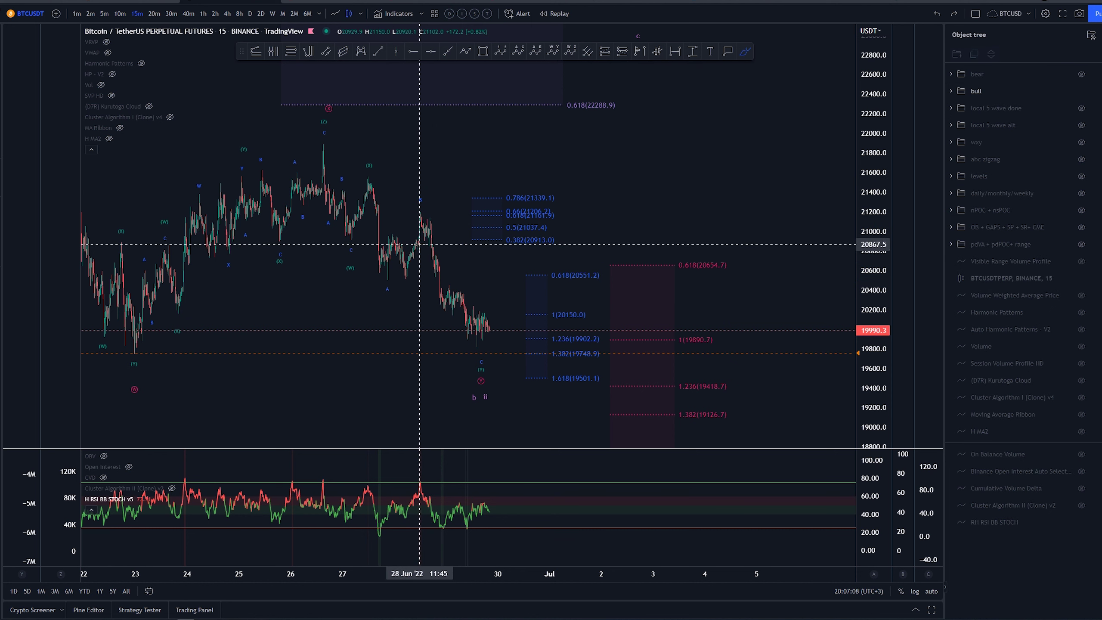
pyautogui.moveTo(499, 205)
pyautogui.mouseDown()
pyautogui.moveTo(477, 206)
pyautogui.moveTo(517, 217)
pyautogui.mouseUp()
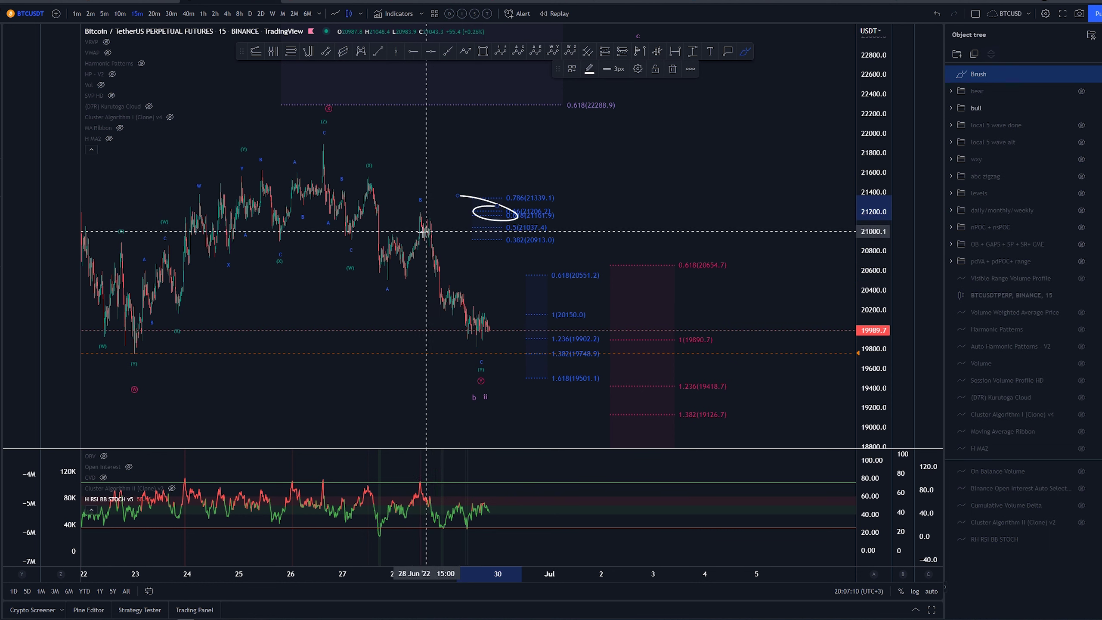
pyautogui.hotkey('ctrl', 'z')
# Step: Brush the dip and rebound after the 28 June B high, circle the 29 June morning low, and remove the strokes
pyautogui.moveTo(422, 222); pyautogui.dragTo(420, 211)
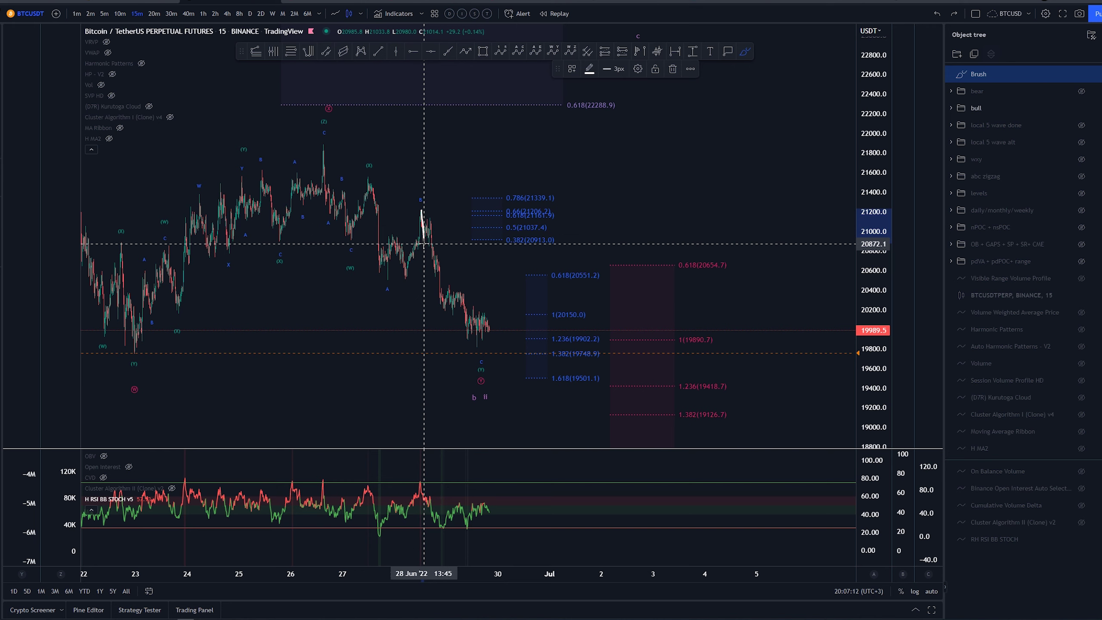
pyautogui.scroll(3, 433, 226)
pyautogui.hotkey('ctrl', 'z')
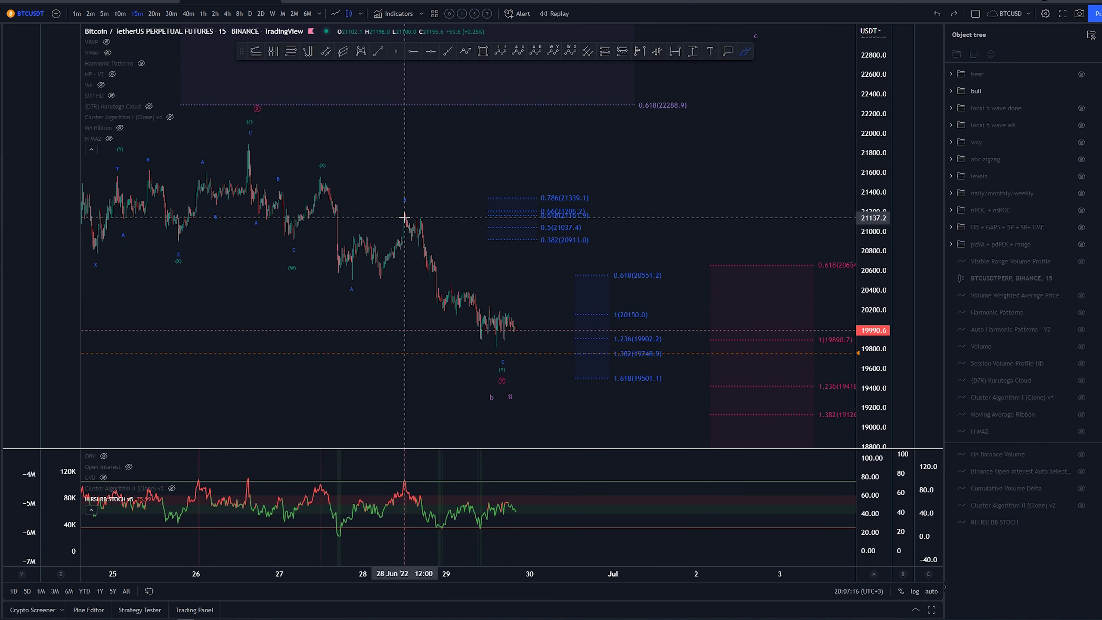
pyautogui.scroll(3, 405, 217)
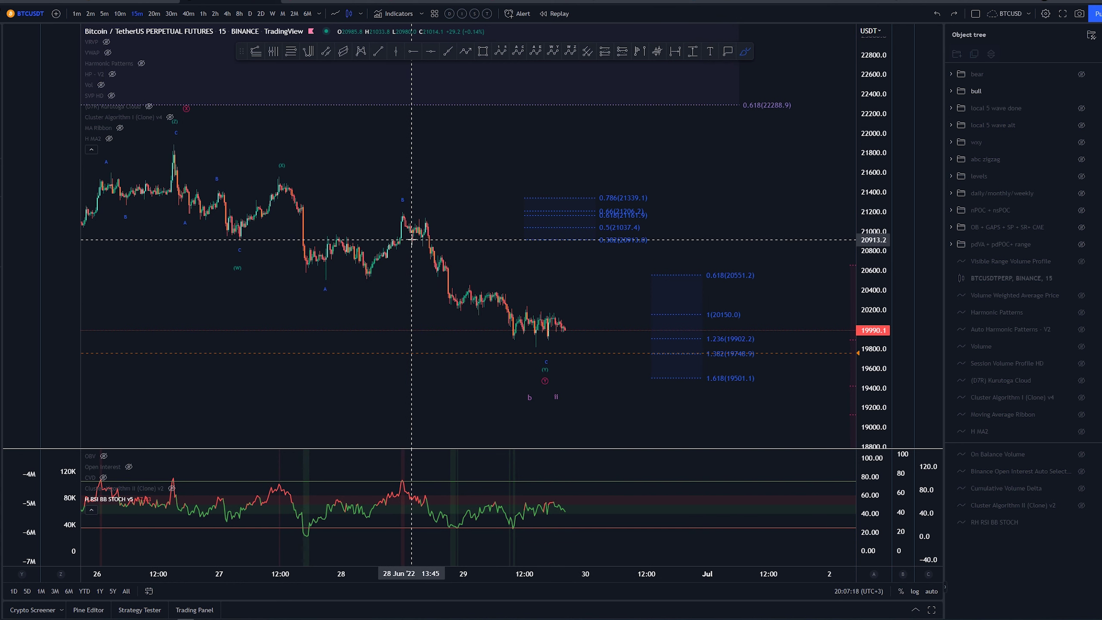
pyautogui.moveTo(412, 240)
pyautogui.mouseDown()
pyautogui.moveTo(427, 222)
pyautogui.moveTo(402, 213)
pyautogui.moveTo(418, 235)
pyautogui.mouseUp()
pyautogui.hotkey('ctrl', 'z')
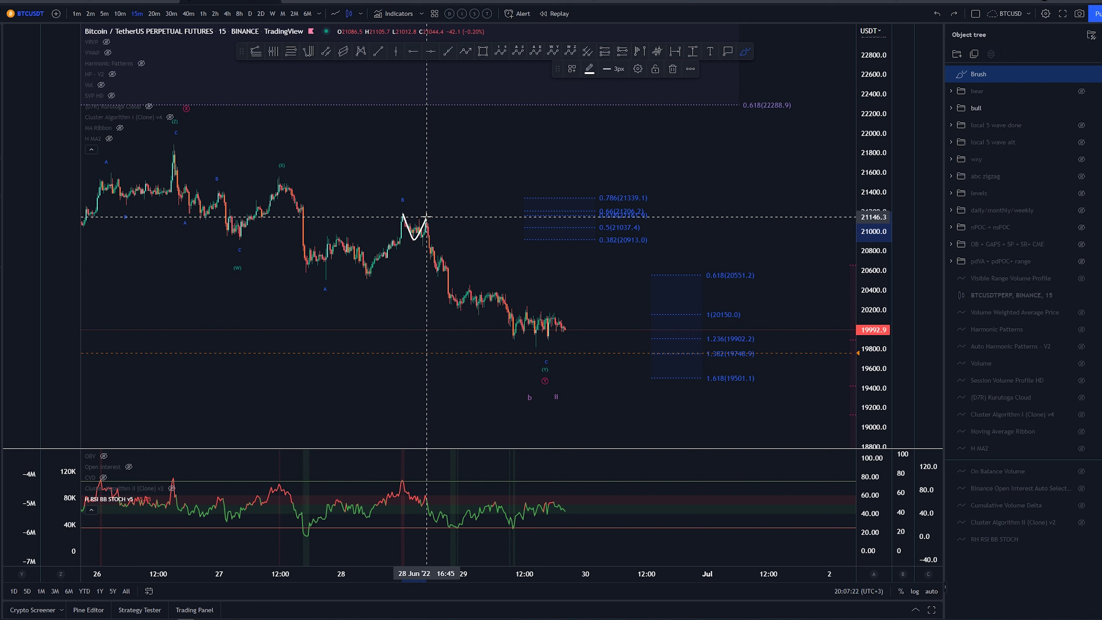
pyautogui.hotkey('ctrl', 'z')
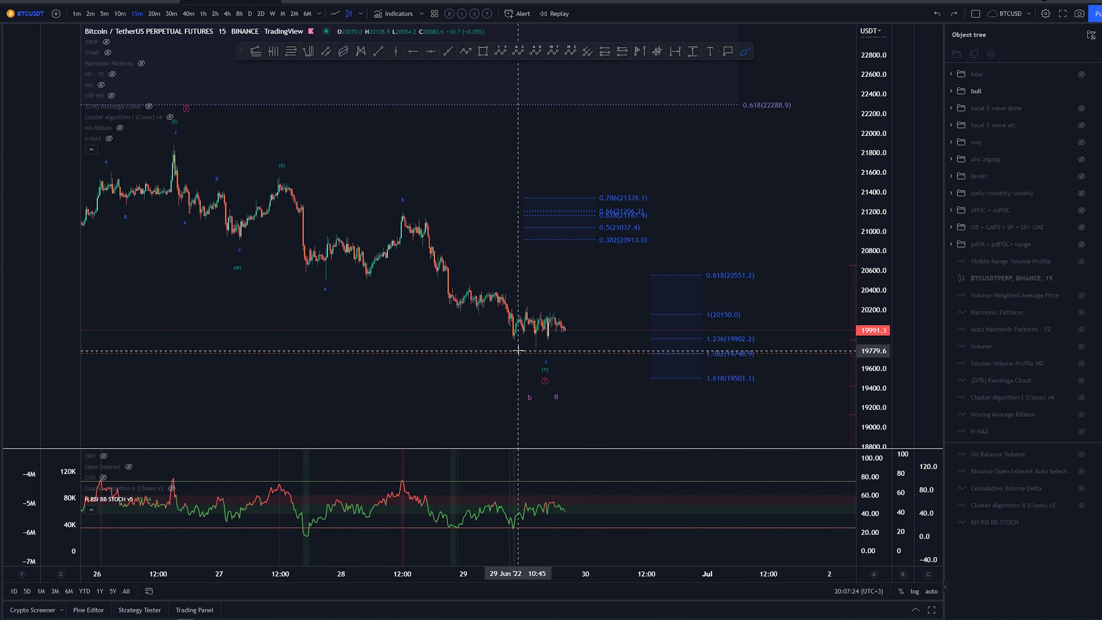
pyautogui.moveTo(518, 351); pyautogui.dragTo(516, 333)
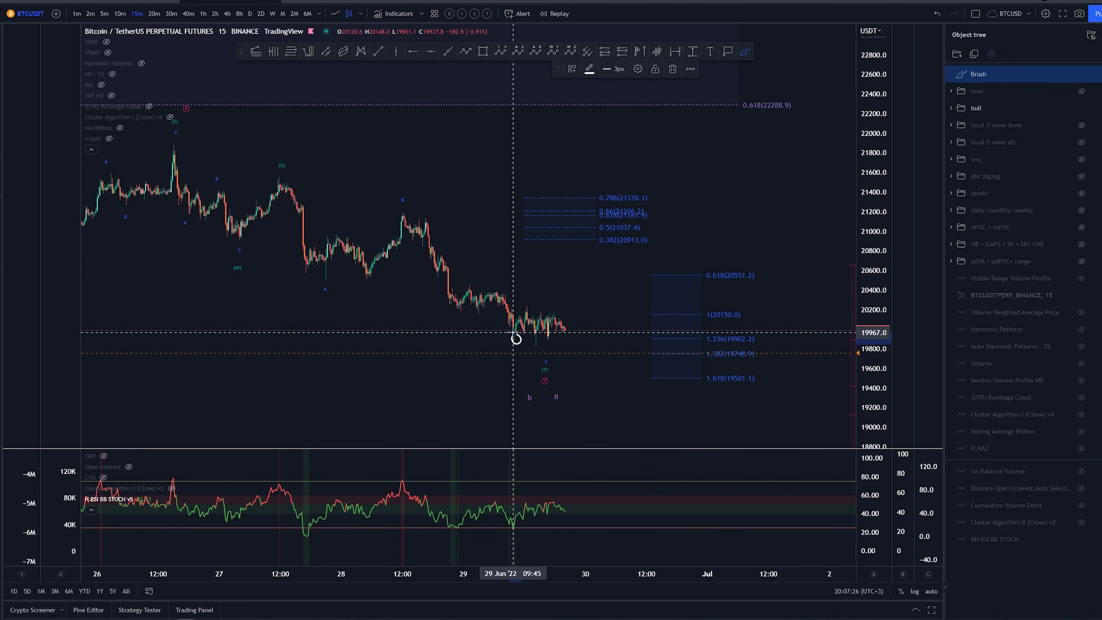
pyautogui.press('Delete')
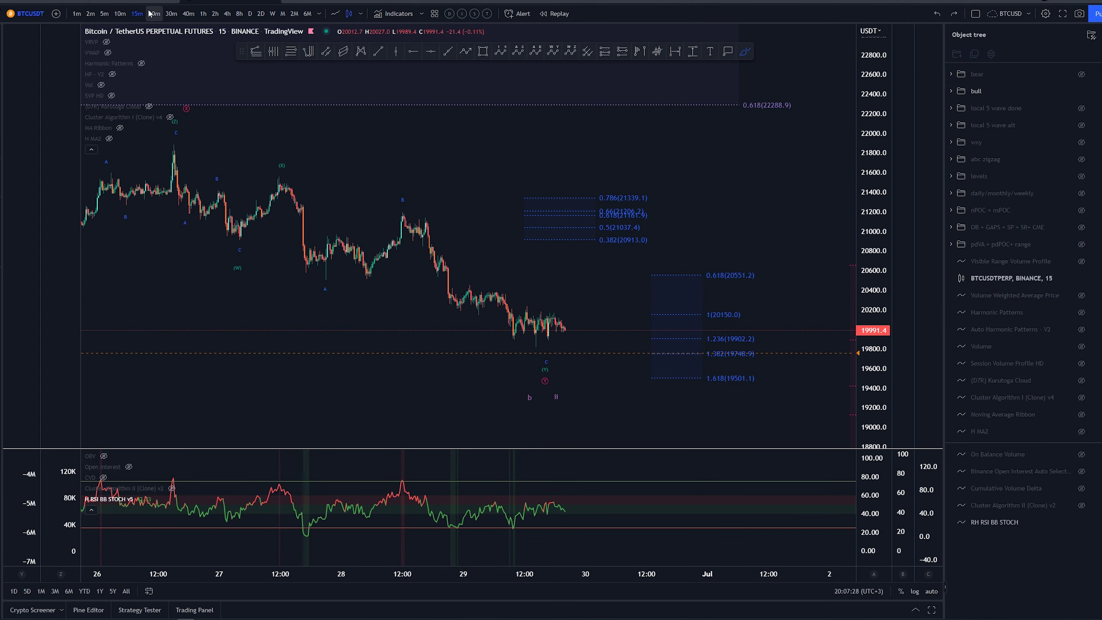
# Step: Switch the chart to the 30-minute timeframe and brush a circle around the 29 June morning low
pyautogui.click(172, 13)
pyautogui.scroll(1, 532, 377)
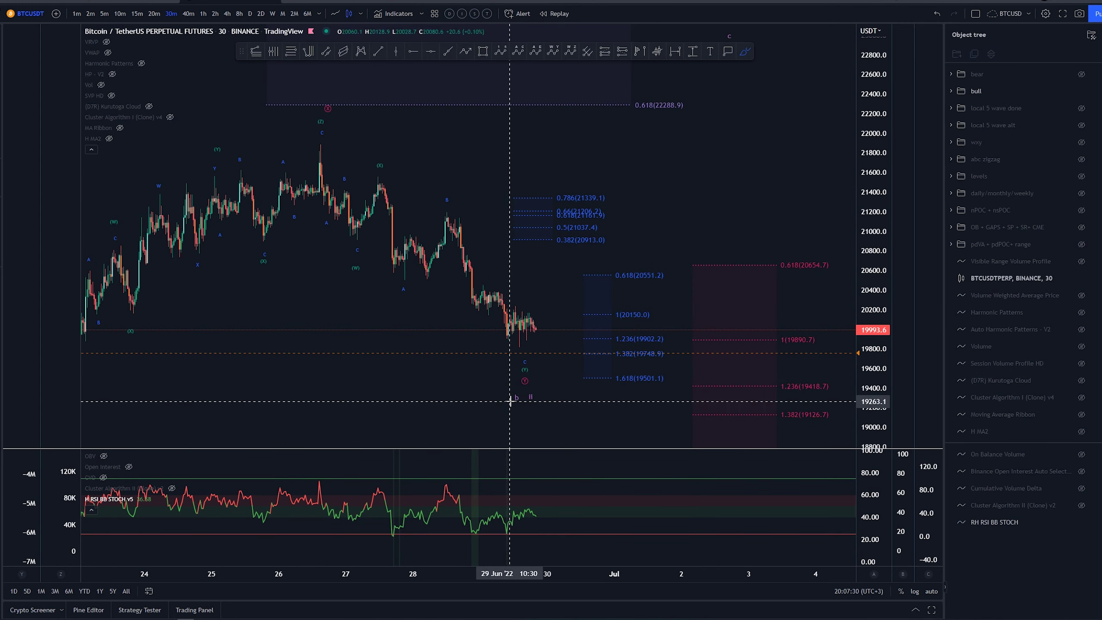
pyautogui.moveTo(511, 340); pyautogui.dragTo(508, 333)
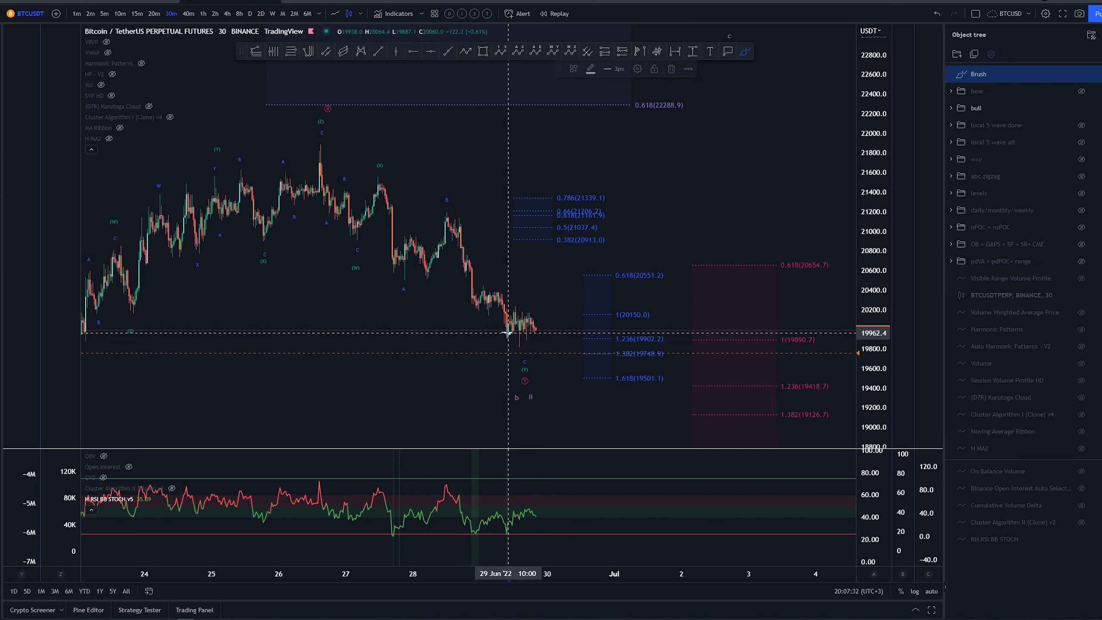
pyautogui.moveTo(448, 216)
pyautogui.mouseDown()
pyautogui.moveTo(495, 337)
pyautogui.moveTo(506, 329)
pyautogui.mouseUp()
pyautogui.press('Delete')
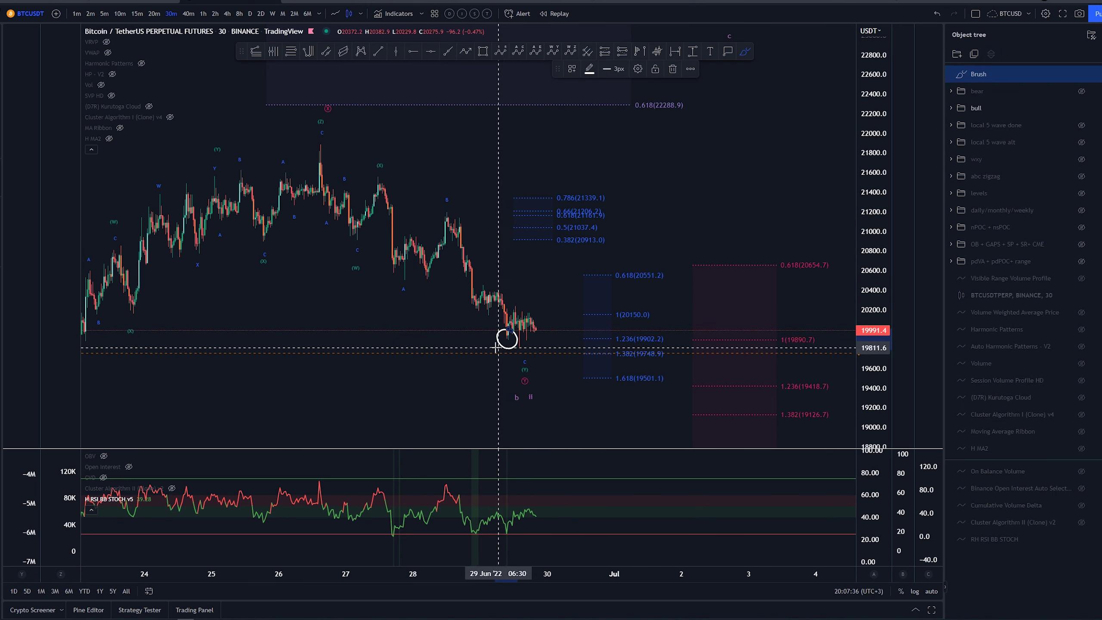
# Step: Undo the circle at the 29 June low, and brush and undo a smooth and a stepped path down from the 28 June highs
pyautogui.hotkey('ctrl', 'z')
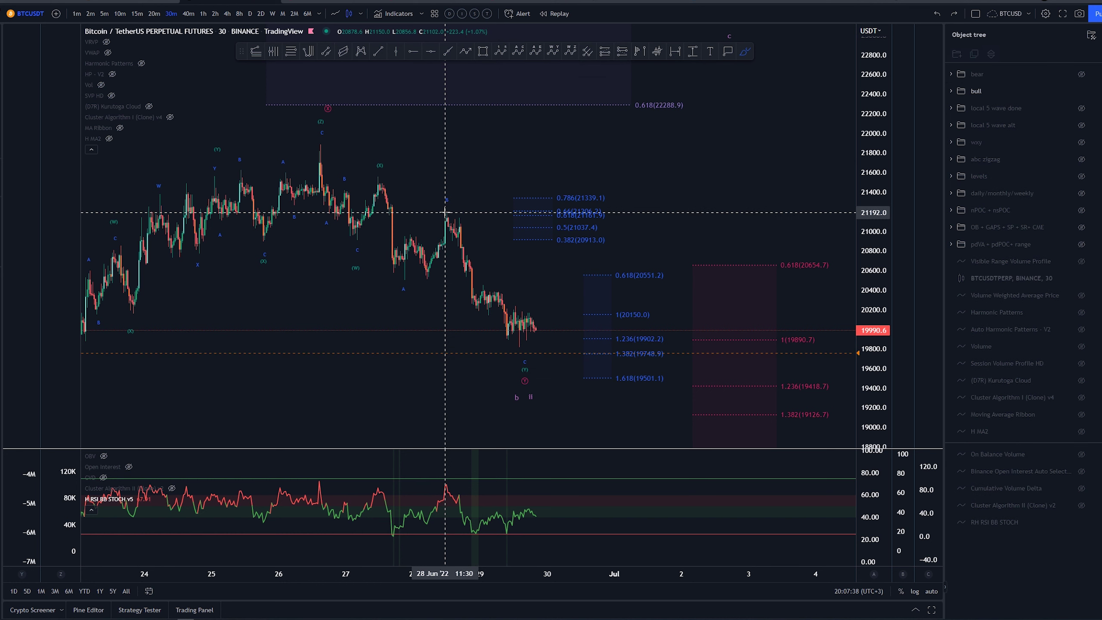
pyautogui.moveTo(446, 214)
pyautogui.mouseDown()
pyautogui.moveTo(459, 218)
pyautogui.moveTo(503, 335)
pyautogui.mouseUp()
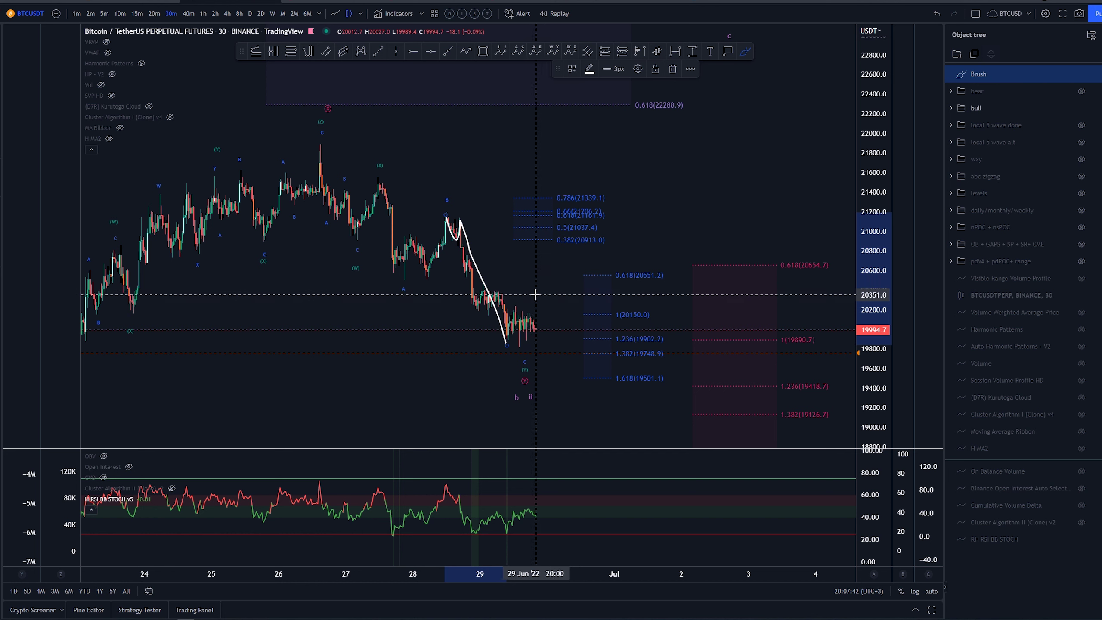
pyautogui.hotkey('ctrl', 'z')
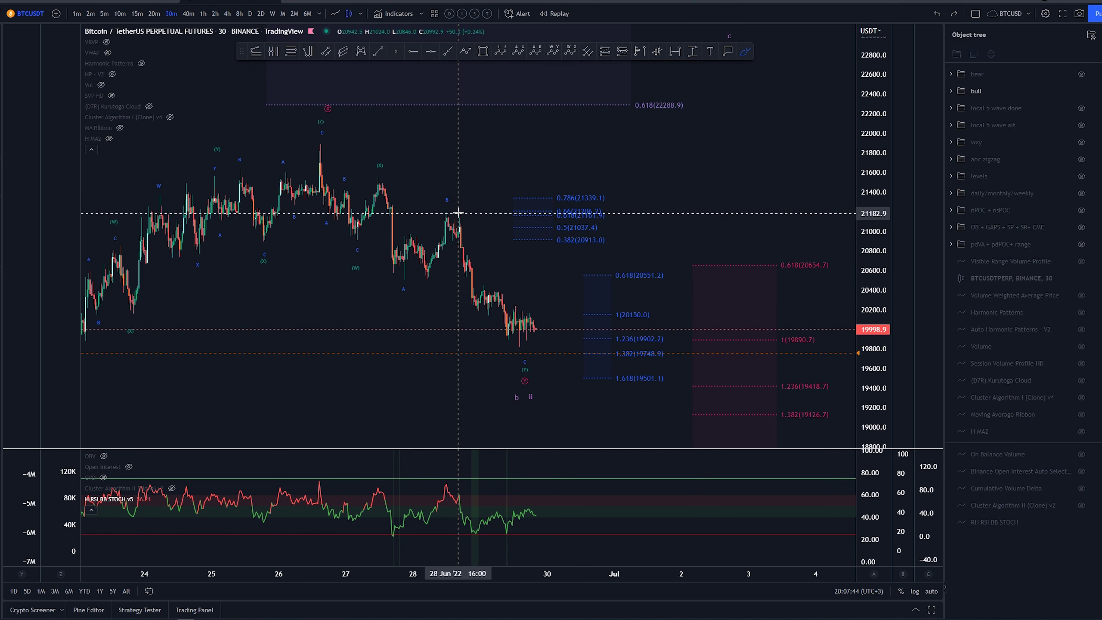
pyautogui.moveTo(457, 215); pyautogui.dragTo(458, 233)
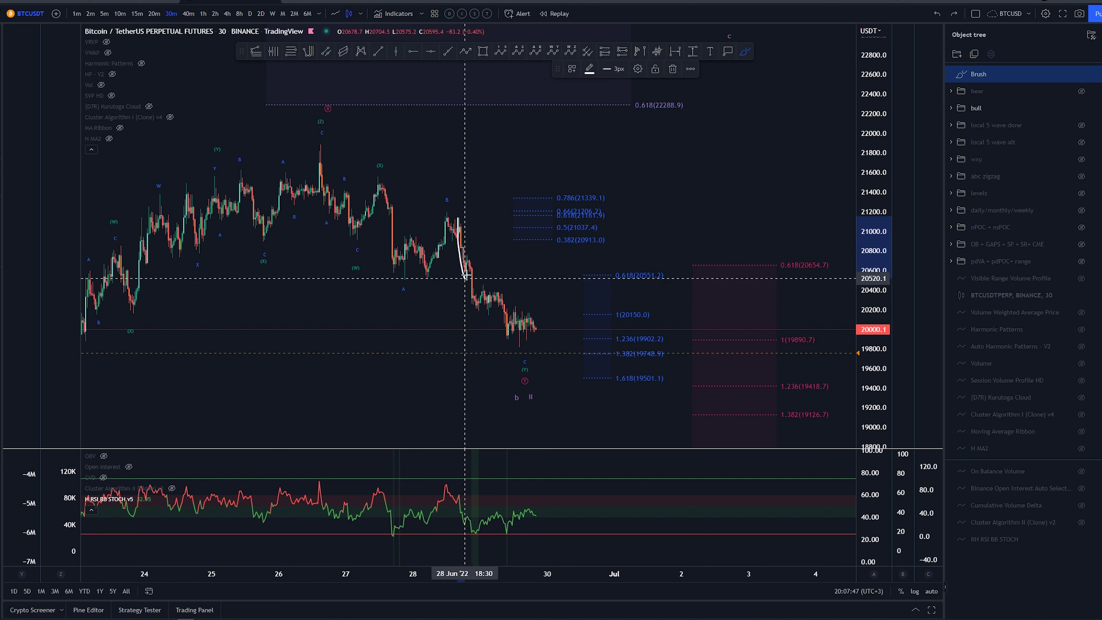
pyautogui.moveTo(473, 265)
pyautogui.mouseDown()
pyautogui.moveTo(485, 317)
pyautogui.moveTo(502, 299)
pyautogui.mouseUp()
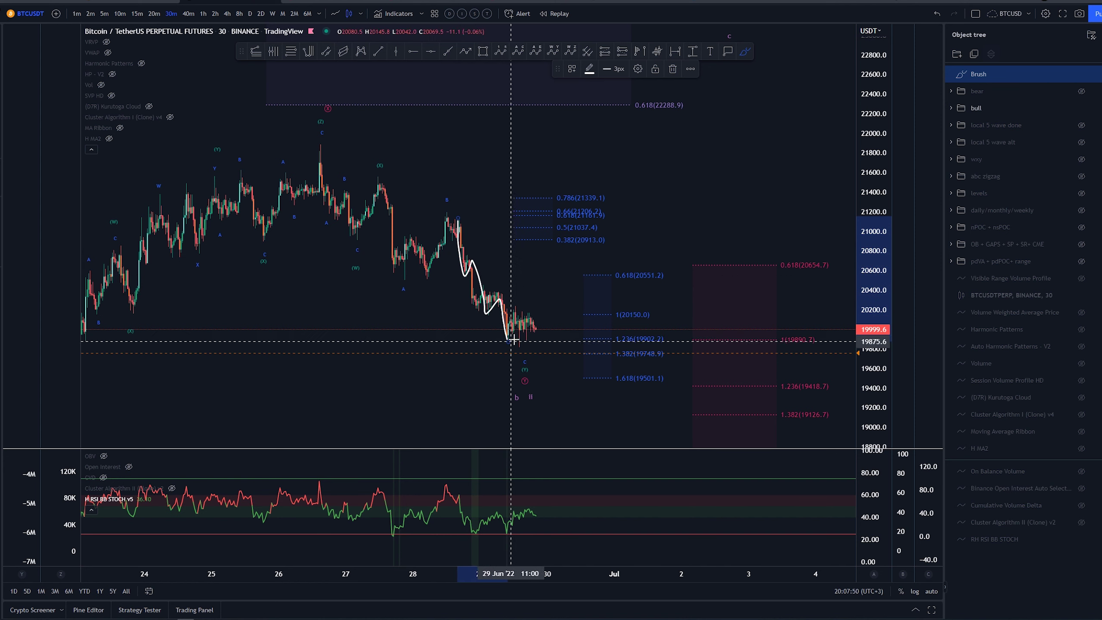
pyautogui.hotkey('ctrl', 'z')
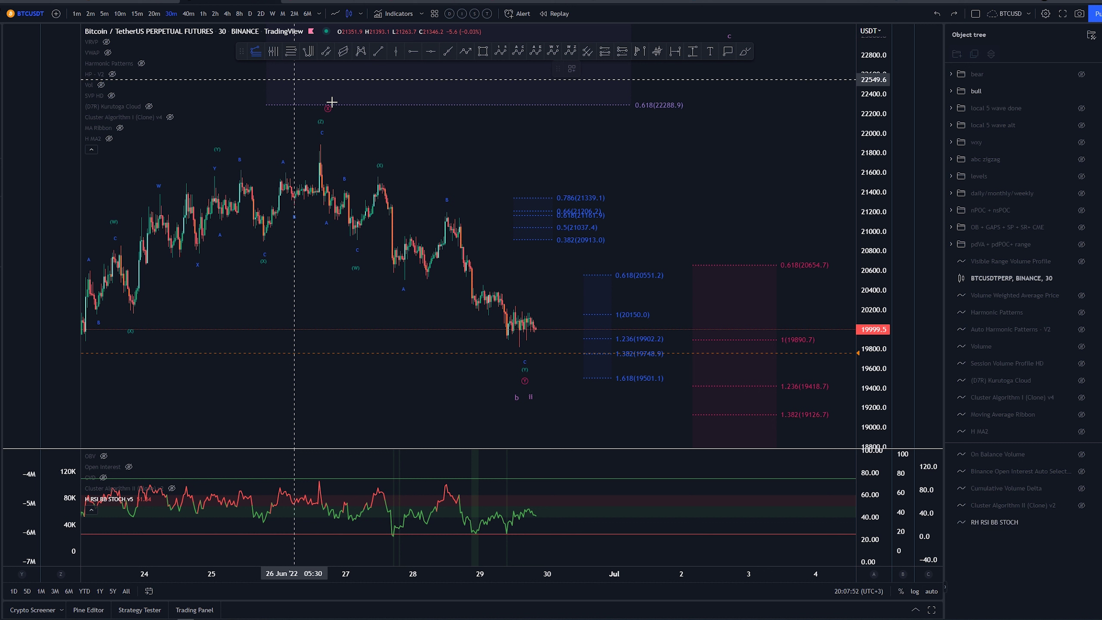
# Step: Place a Trend-Based Fib Extension on the 28–29 June decline with anchors near 20762.4, 20195.6 and 20451.5
pyautogui.click(481, 255)
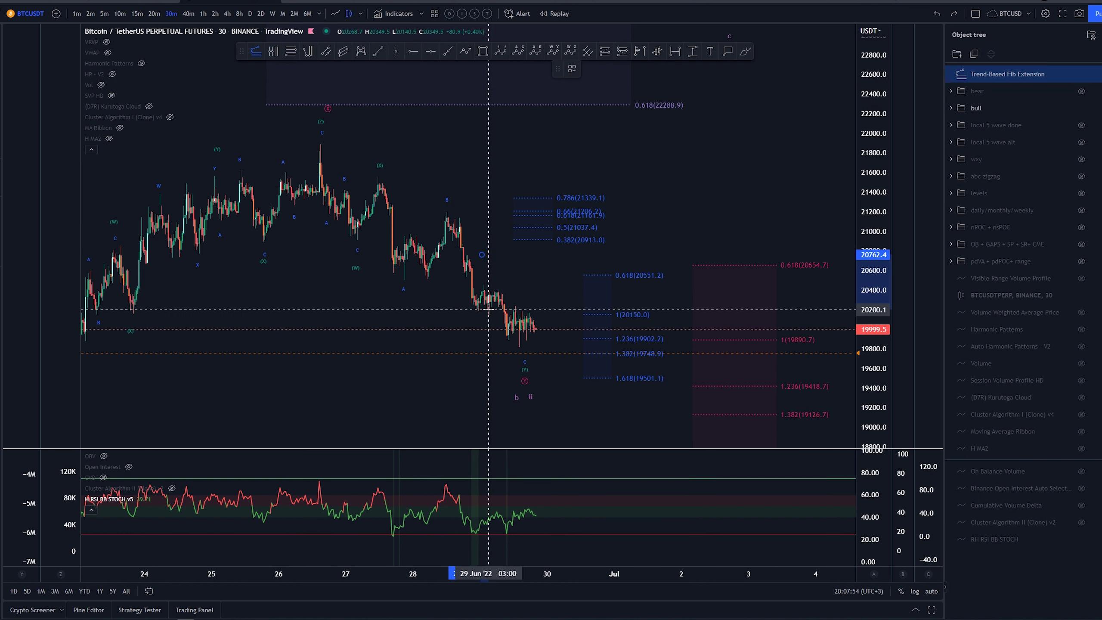
pyautogui.click(488, 310)
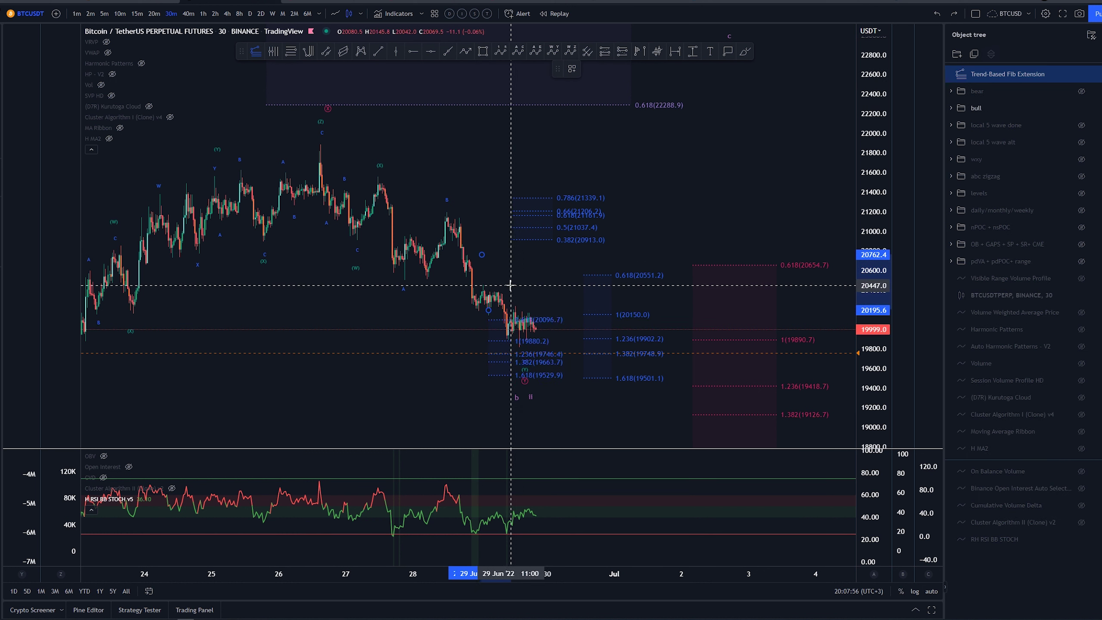
pyautogui.click(510, 285)
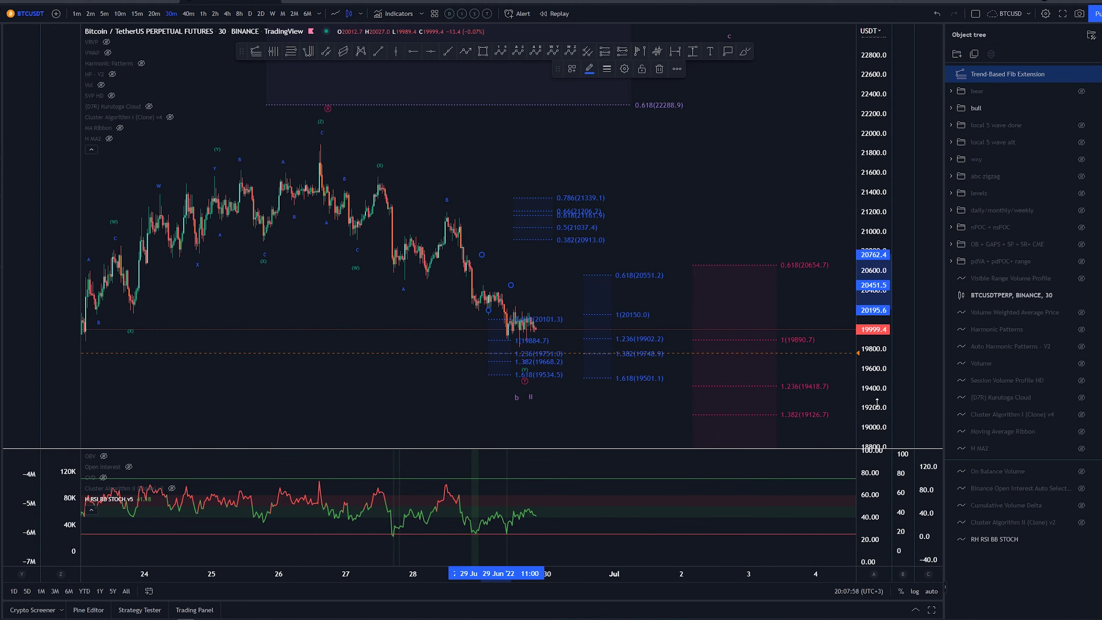
# Step: Move the extension's three anchors to the 28 June candle extremes at 20757.9 and 20188.0 and the rebound high at 20450.0
pyautogui.moveTo(875, 406); pyautogui.dragTo(872, 198)
pyautogui.scroll(4, 466, 330)
pyautogui.moveTo(465, 331); pyautogui.dragTo(771, 204)
pyautogui.scroll(3, 771, 204)
pyautogui.click(564, 338)
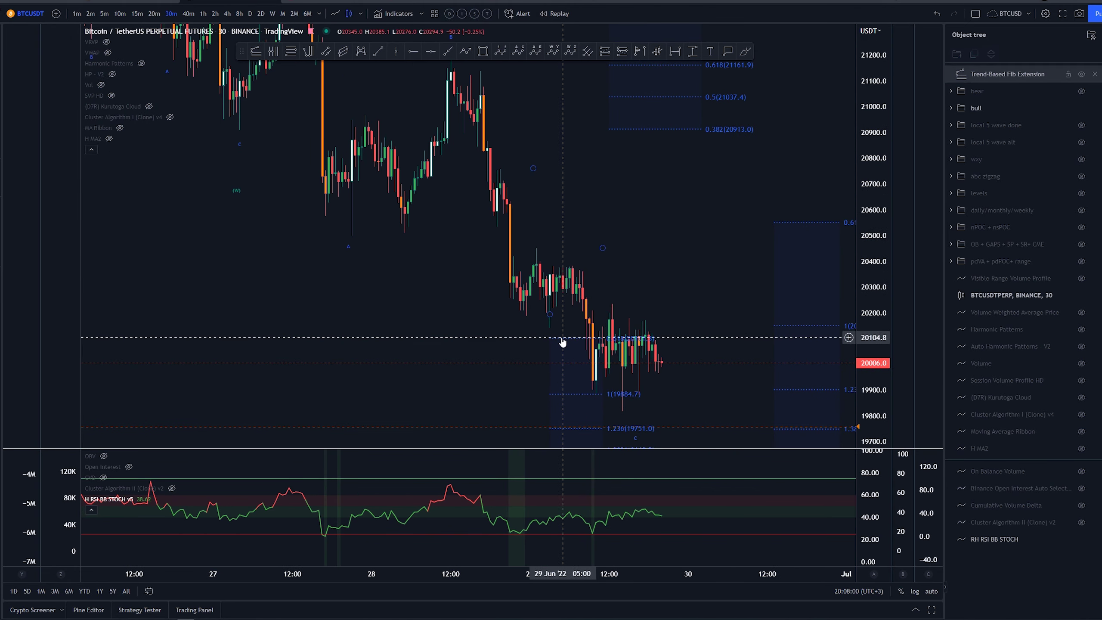
pyautogui.moveTo(533, 170); pyautogui.dragTo(500, 169)
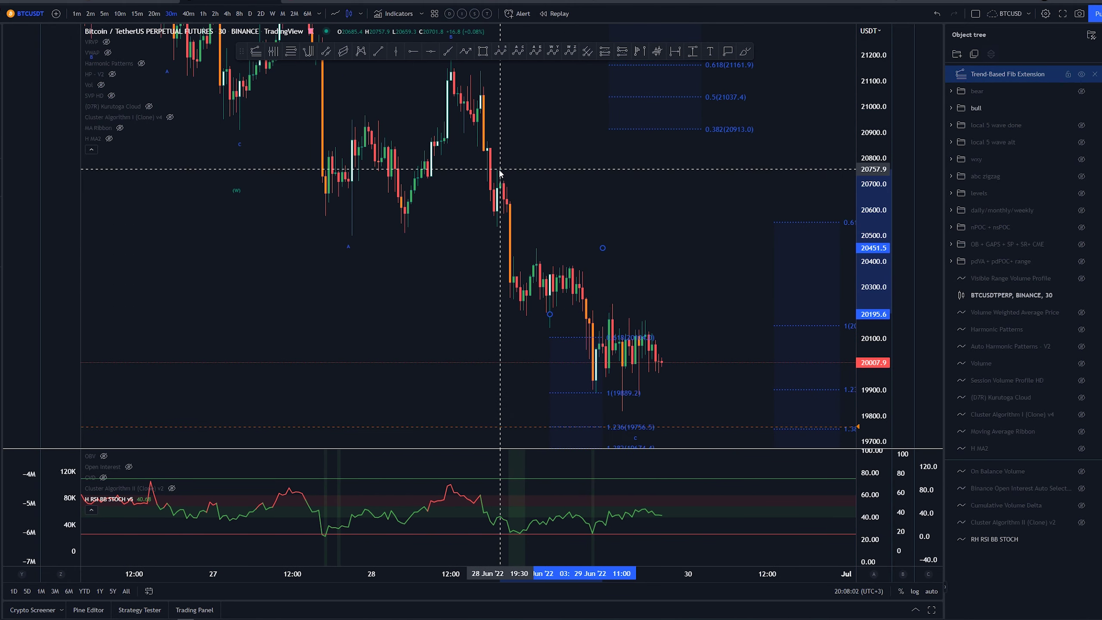
pyautogui.moveTo(550, 318); pyautogui.dragTo(527, 319)
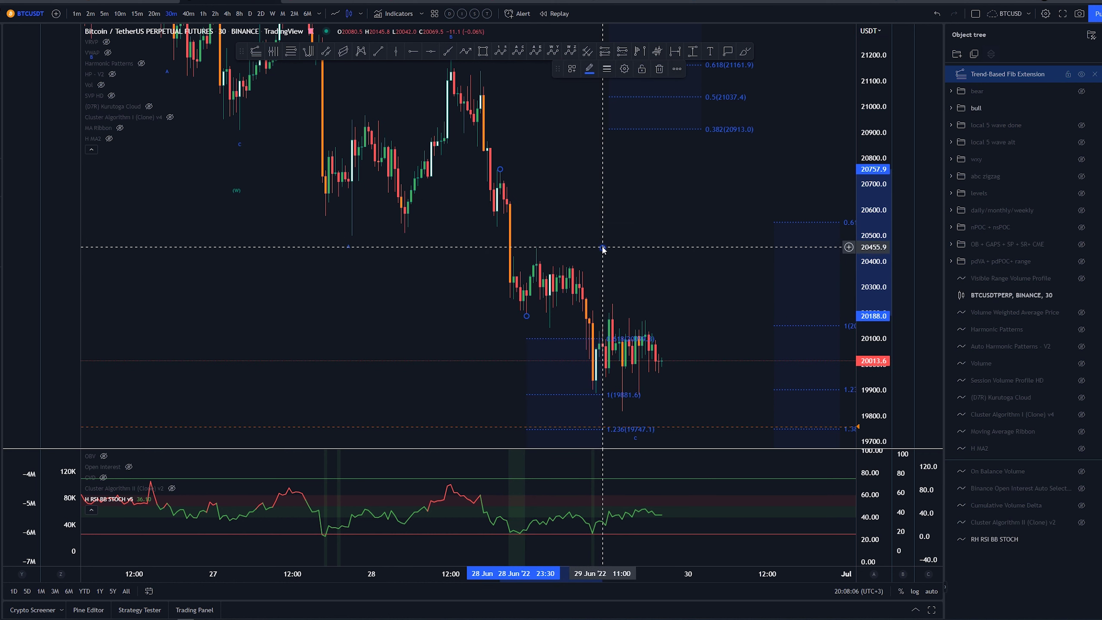
pyautogui.moveTo(603, 247); pyautogui.dragTo(536, 249)
# Step: Shift the whole Fib extension forward in time beside the 29 June low to compare its levels, and delete it
pyautogui.moveTo(534, 398); pyautogui.dragTo(595, 406)
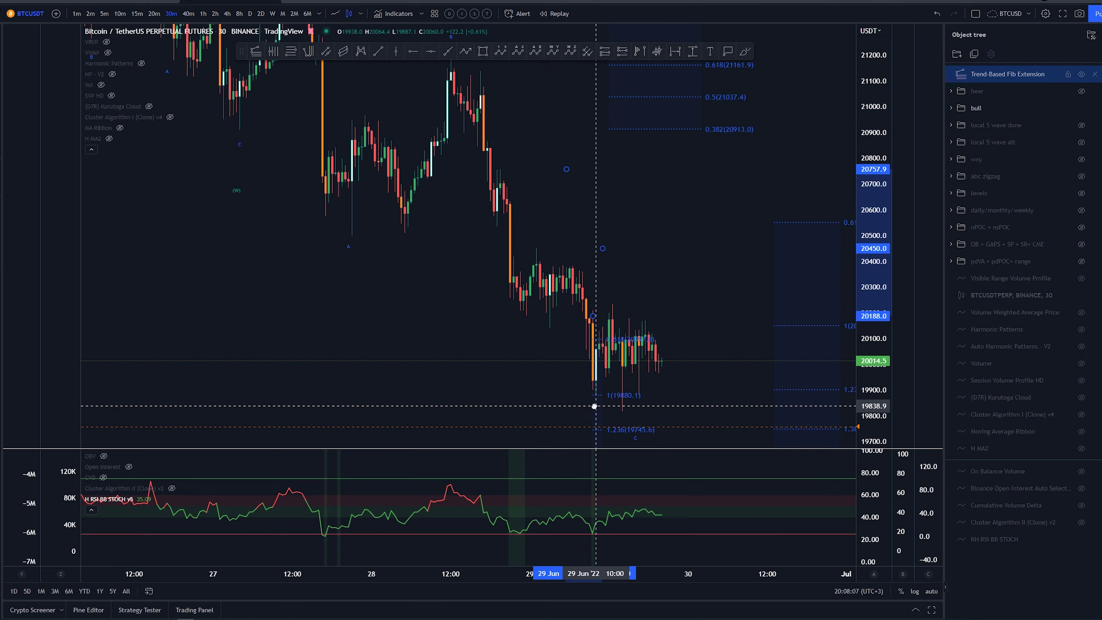
pyautogui.moveTo(681, 278); pyautogui.dragTo(622, 250)
pyautogui.scroll(2, 565, 357)
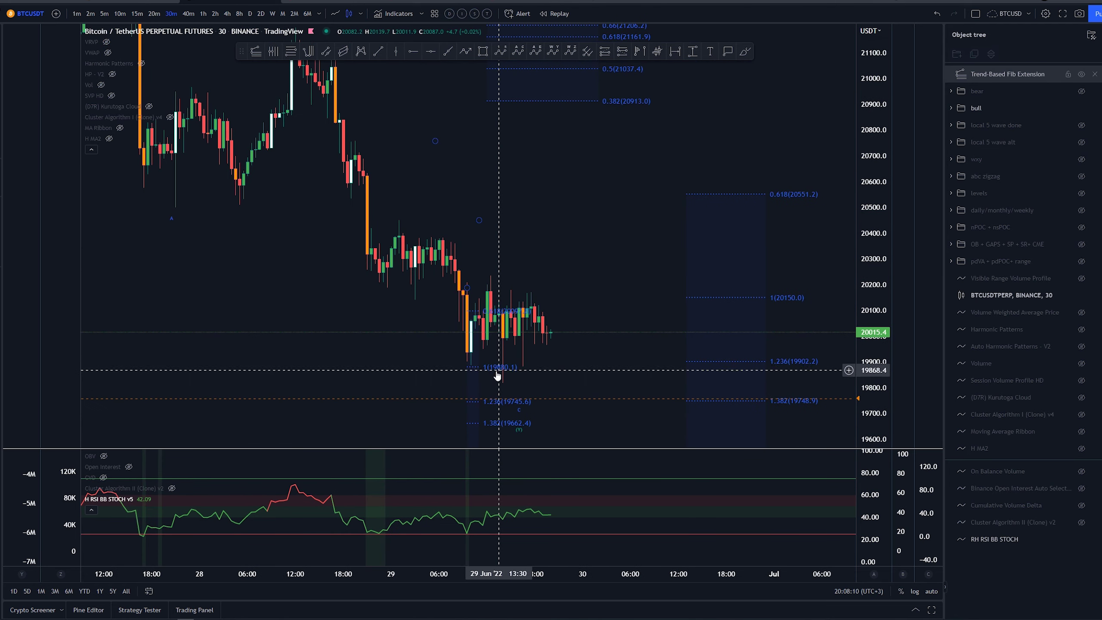
pyautogui.press('Delete')
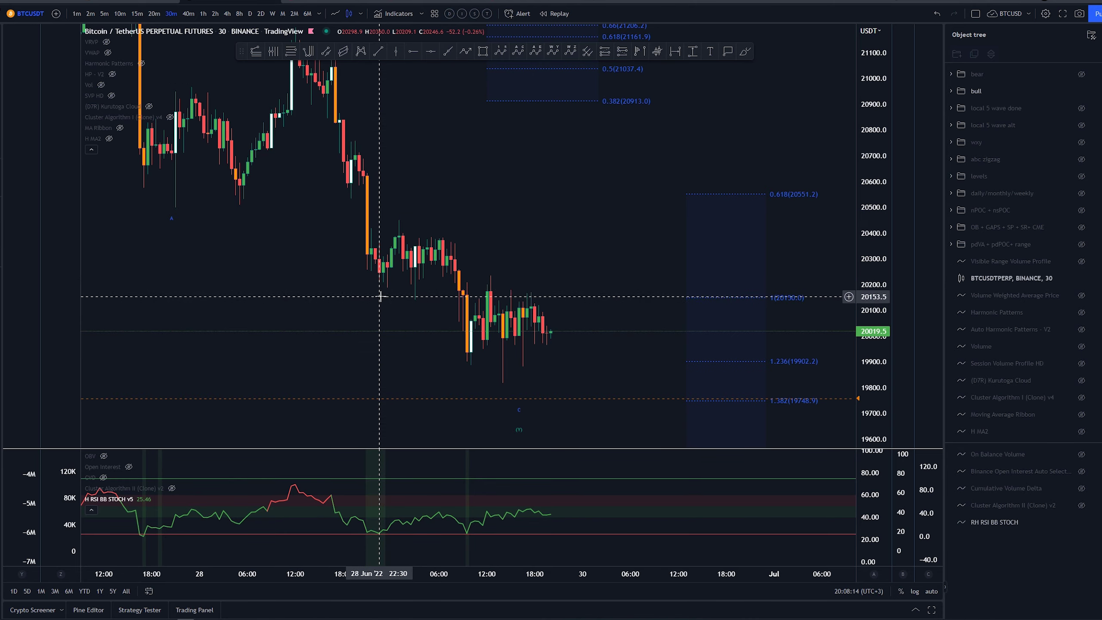
# Step: Switch the Bitcoin chart to the 15-minute timeframe
pyautogui.scroll(-3, 841, 198)
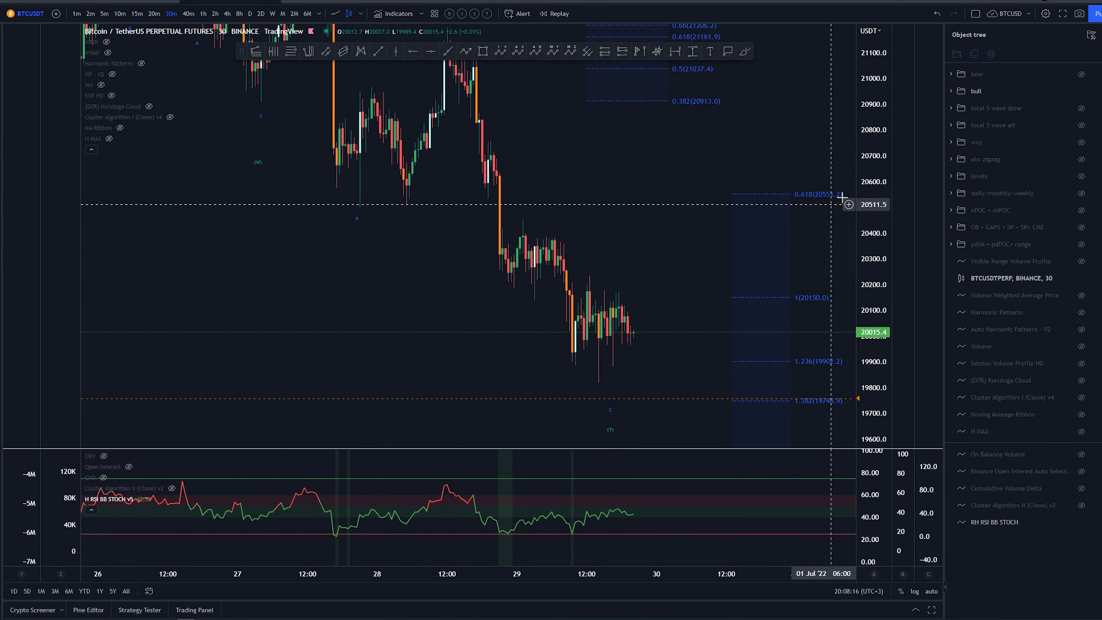
pyautogui.moveTo(868, 207); pyautogui.dragTo(831, 329)
pyautogui.scroll(-2, 721, 221)
pyautogui.moveTo(721, 221); pyautogui.dragTo(545, 241)
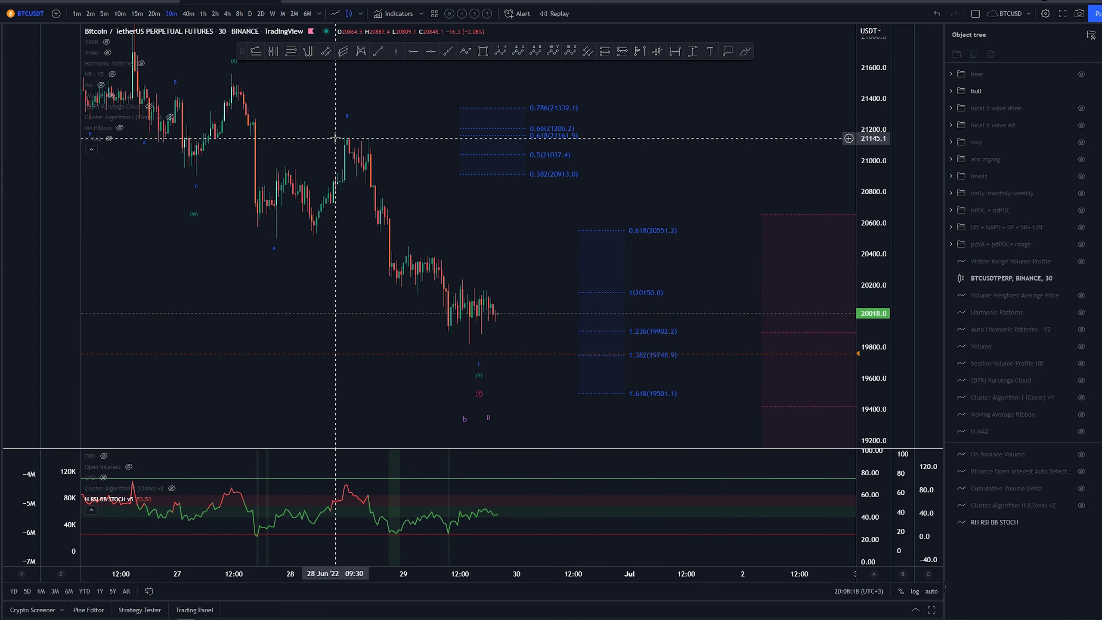
pyautogui.click(142, 15)
pyautogui.scroll(-8, 628, 285)
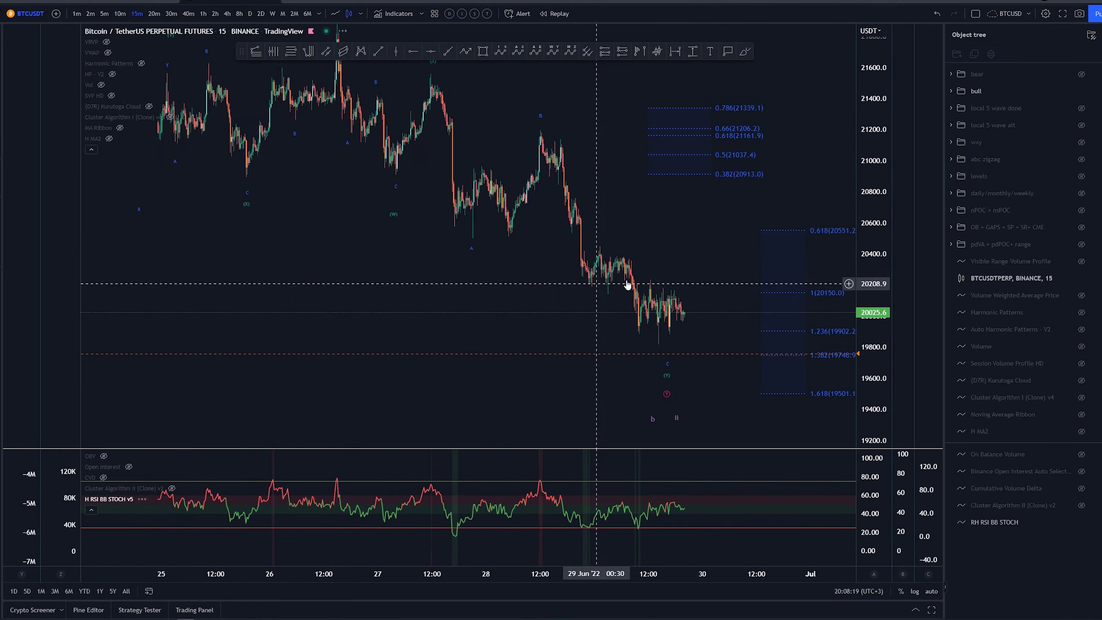
# Step: Brush around the blue extension's 1 level at 20150.0 and its 1.236 to 1.382 levels, and undo each stroke
pyautogui.moveTo(723, 226); pyautogui.dragTo(475, 243)
pyautogui.scroll(-2, 475, 243)
pyautogui.scroll(-2, 475, 246)
pyautogui.moveTo(790, 185); pyautogui.dragTo(821, 161)
pyautogui.scroll(4, 795, 172)
pyautogui.scroll(-5, 772, 172)
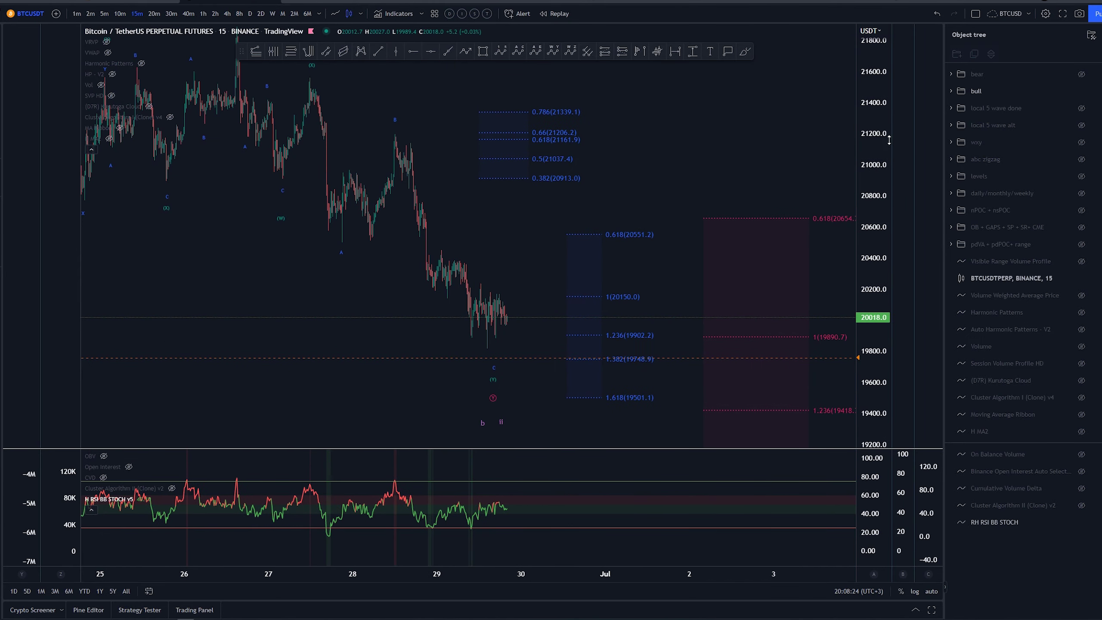
pyautogui.moveTo(750, 161); pyautogui.dragTo(516, 212)
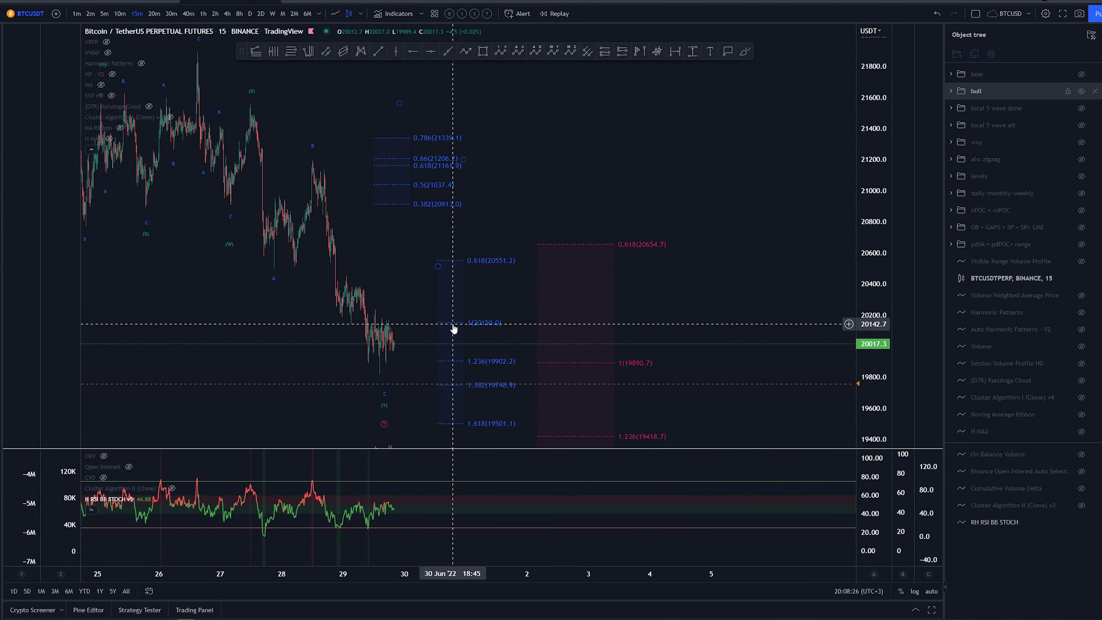
pyautogui.click(745, 54)
pyautogui.moveTo(455, 329); pyautogui.dragTo(495, 328)
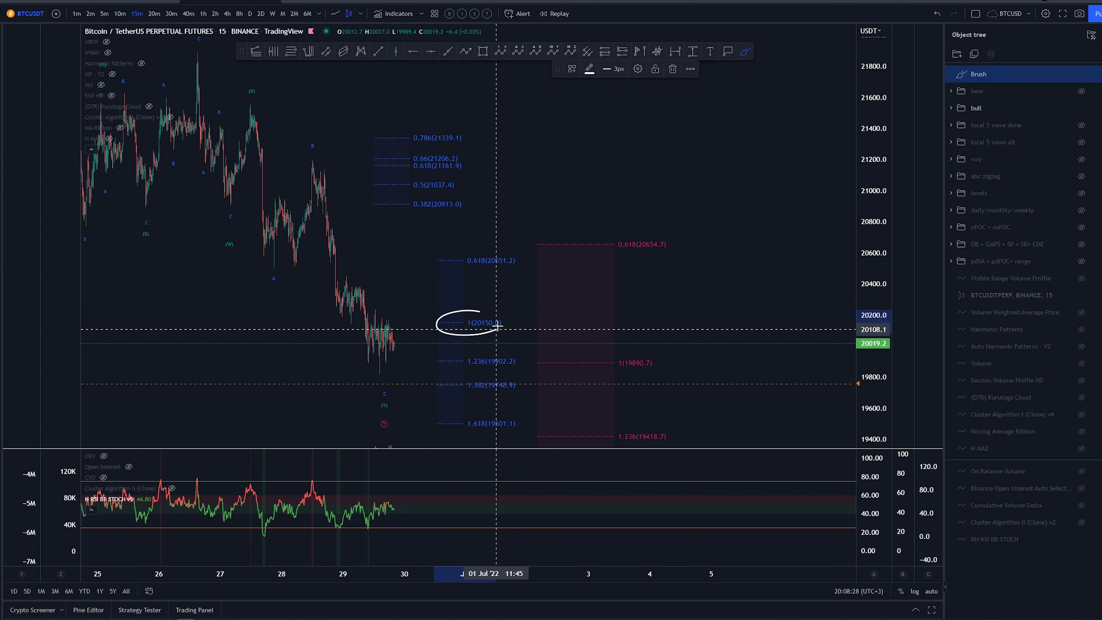
pyautogui.hotkey('ctrl', 'z')
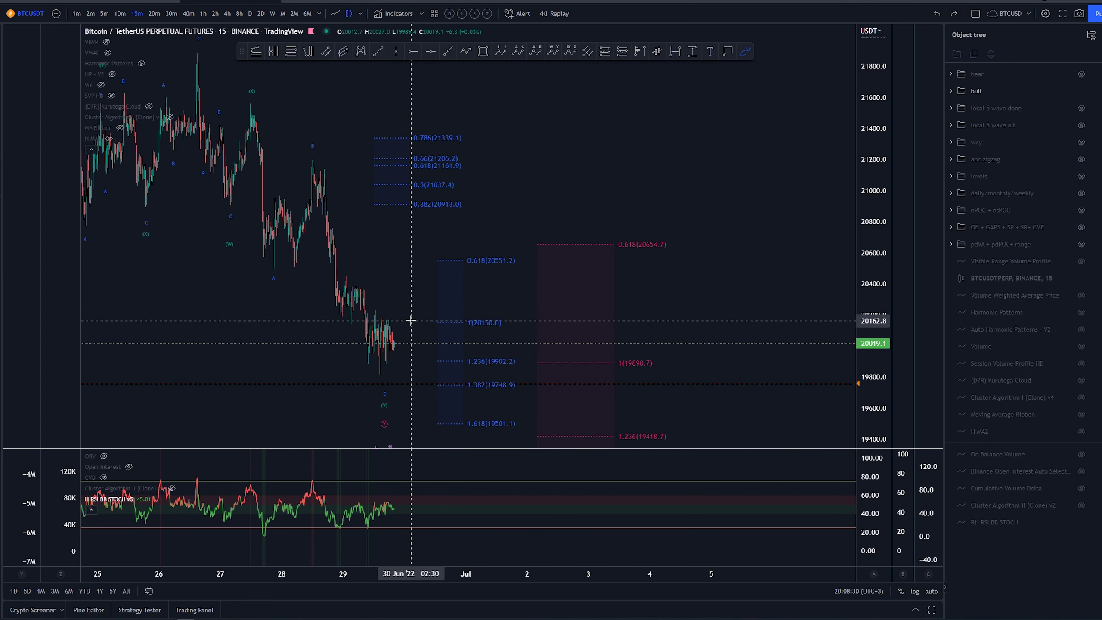
pyautogui.moveTo(479, 362); pyautogui.dragTo(451, 393)
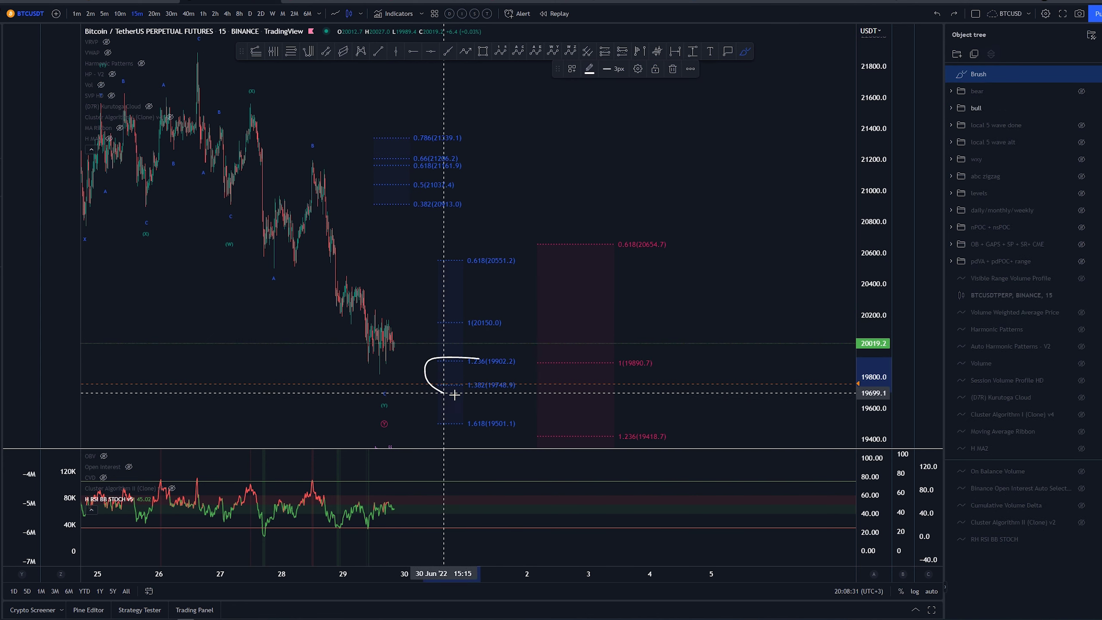
pyautogui.hotkey('ctrl', 'z')
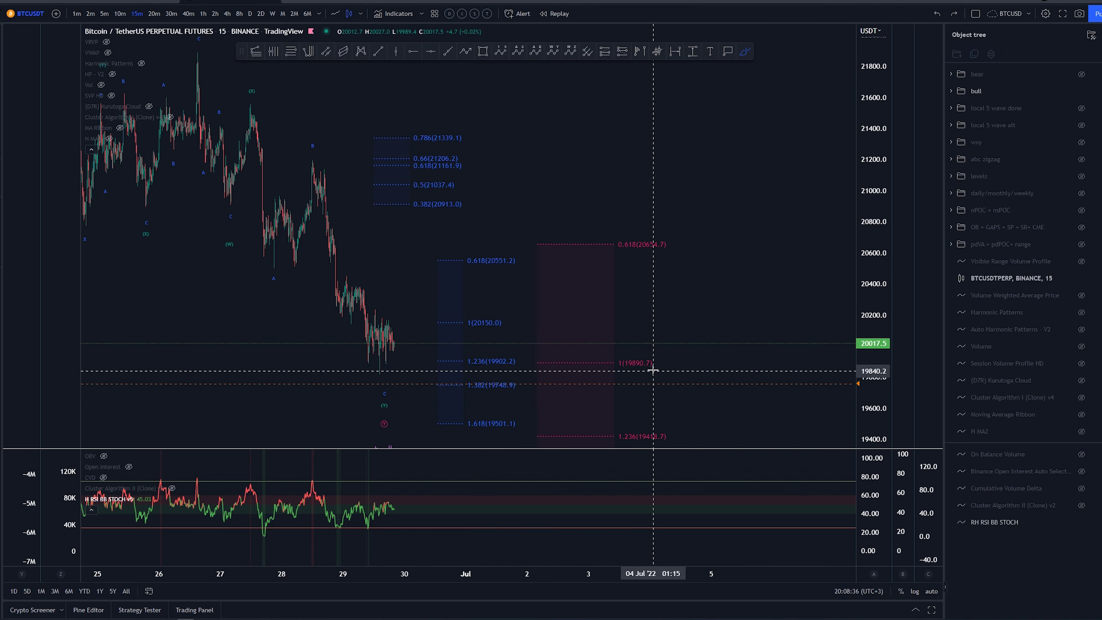
# Step: Brush marks at the 23 June low with the pink extension levels in view, and undo the strokes
pyautogui.scroll(-3, 600, 343)
pyautogui.scroll(-2, 624, 258)
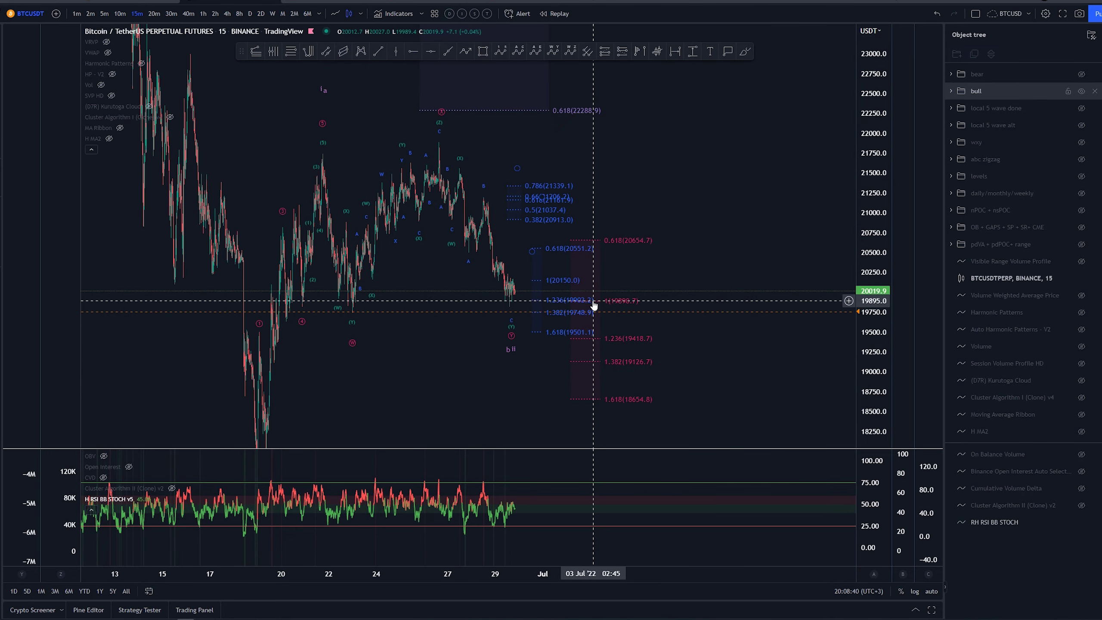
pyautogui.scroll(4, 445, 318)
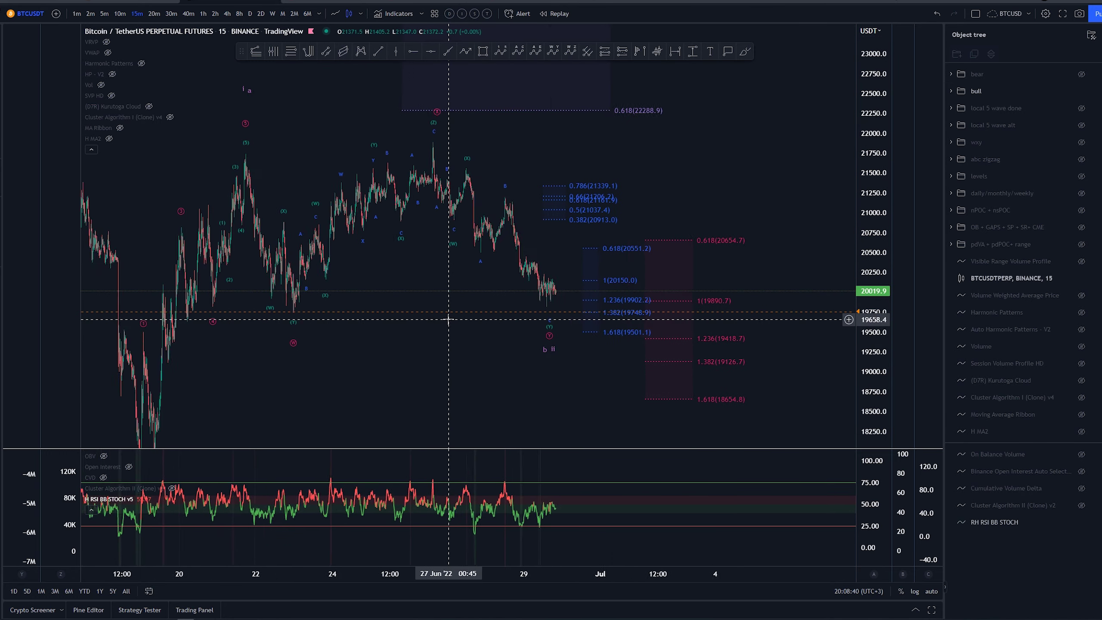
pyautogui.click(746, 52)
pyautogui.scroll(-1, 264, 310)
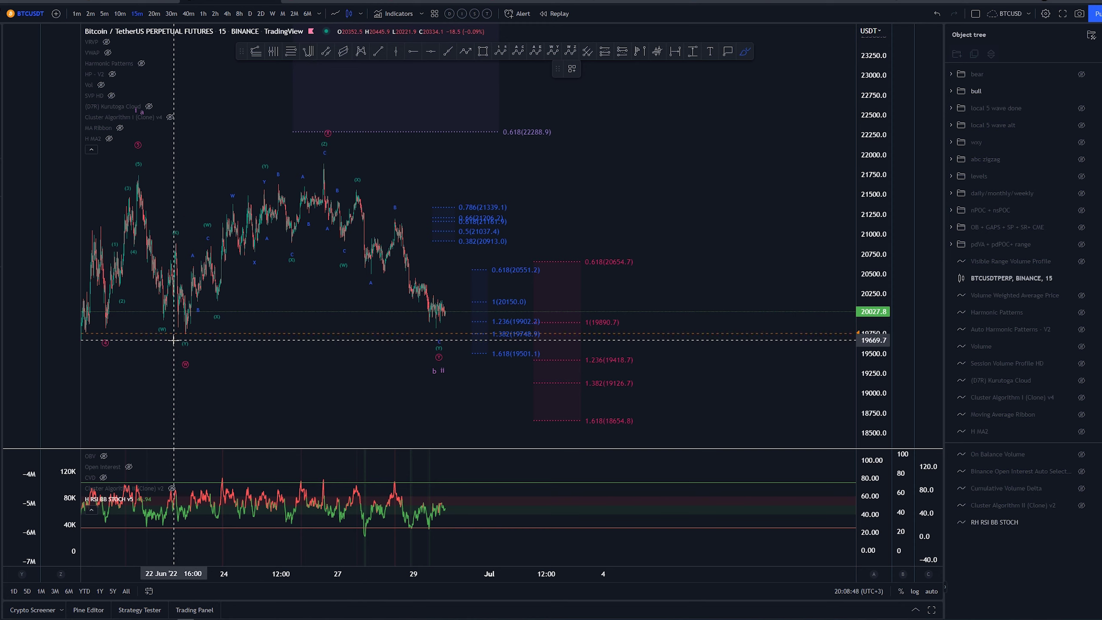
pyautogui.moveTo(189, 324)
pyautogui.mouseDown()
pyautogui.moveTo(165, 351)
pyautogui.moveTo(155, 345)
pyautogui.moveTo(184, 357)
pyautogui.mouseUp()
pyautogui.hotkey('ctrl', 'z')
# Step: Brush the decline from the 21 June high to the 23 June low and an arc from 29 June prices toward 19501.1, undoing both
pyautogui.hotkey('ctrl', 'z')
pyautogui.moveTo(145, 185); pyautogui.dragTo(186, 331)
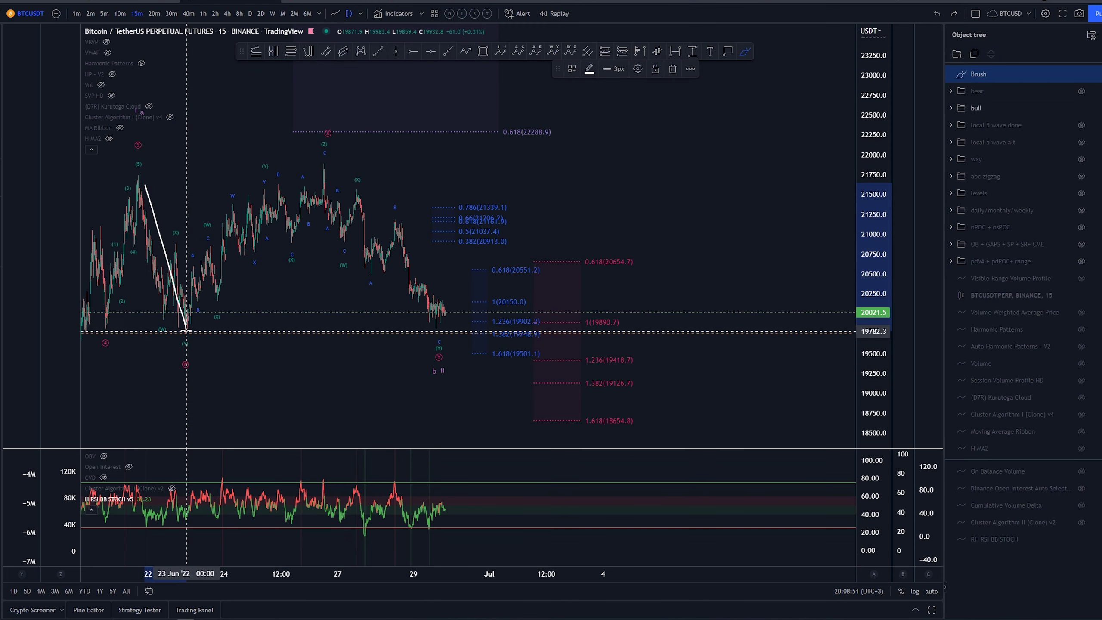
pyautogui.hotkey('ctrl', 'z')
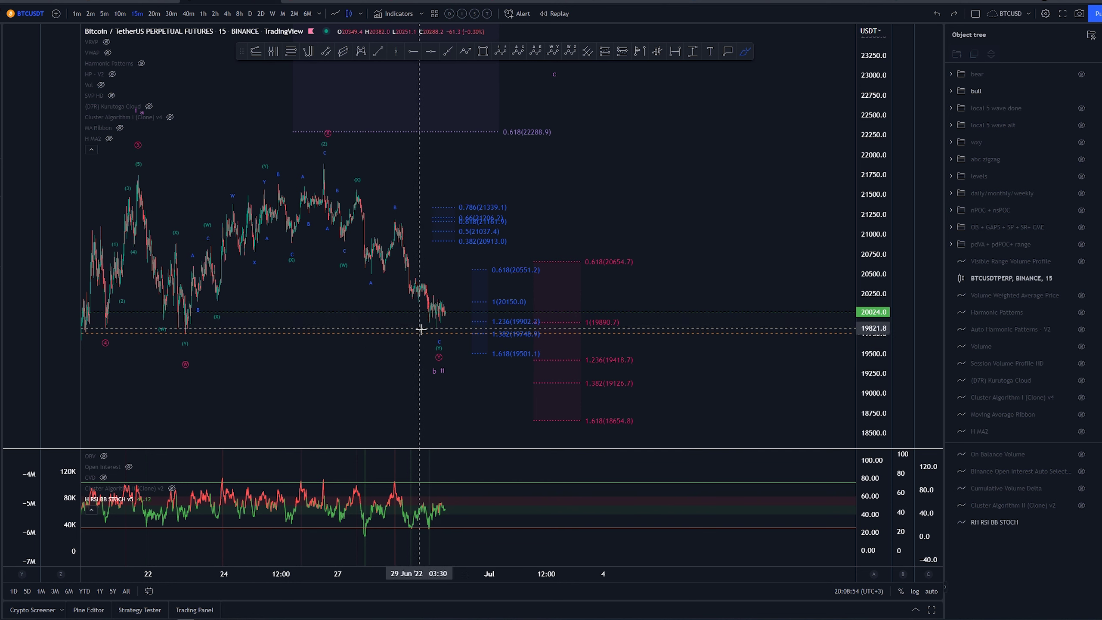
pyautogui.moveTo(438, 301); pyautogui.dragTo(455, 349)
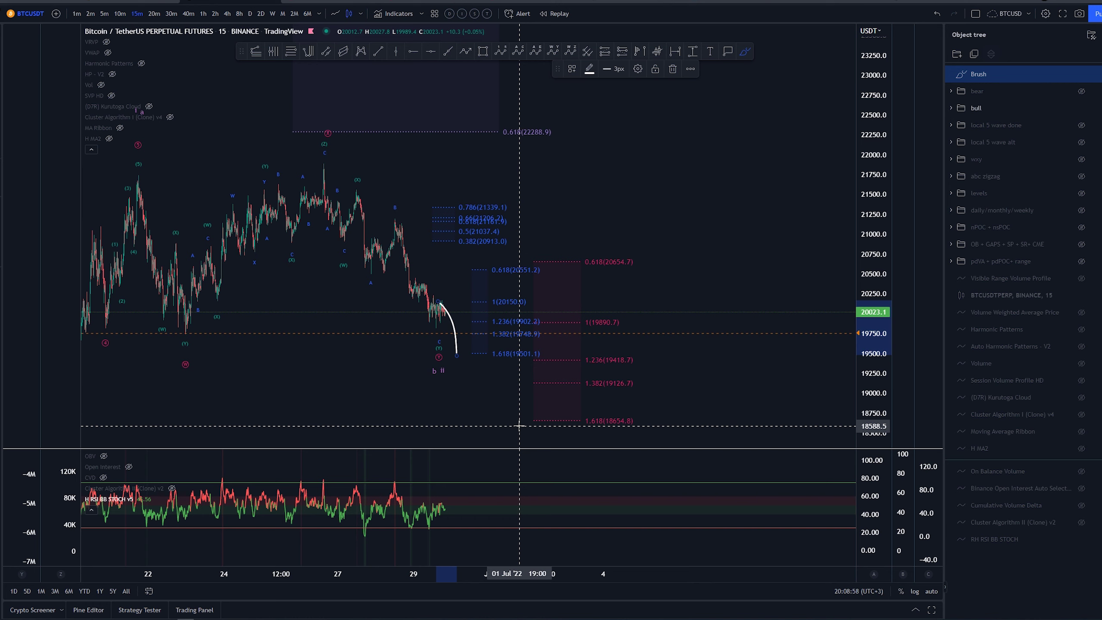
pyautogui.hotkey('ctrl', 'z')
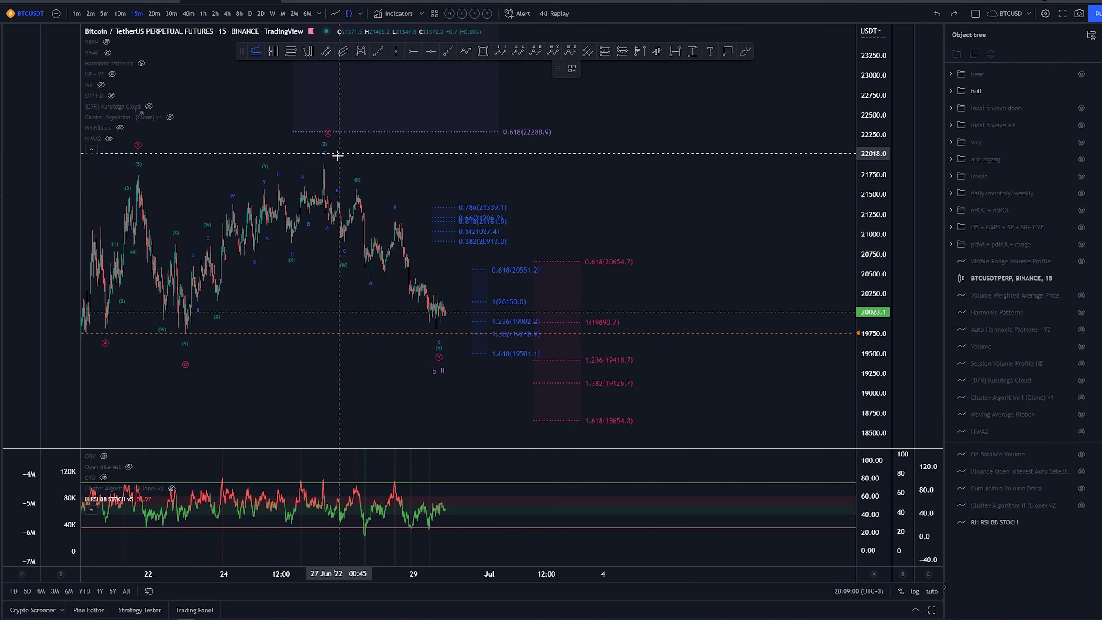
# Step: Place a Trend-Based Fib Extension on the late-June decline with anchors at 21899.8, 20919.9 and 21561.9, and delete it
pyautogui.click(342, 163)
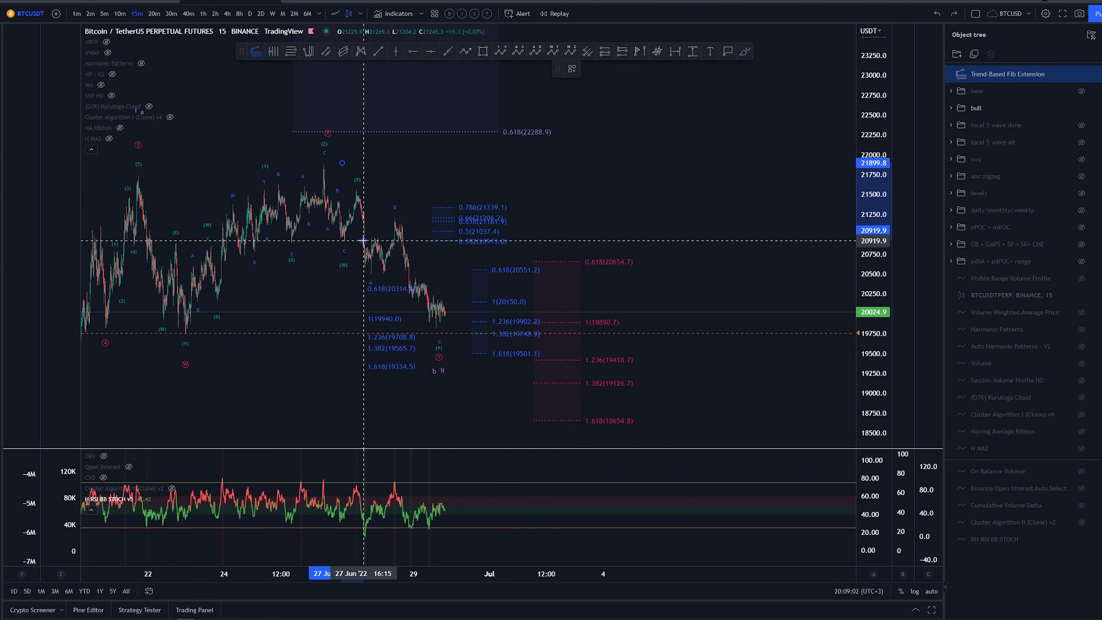
pyautogui.click(363, 240)
pyautogui.click(382, 190)
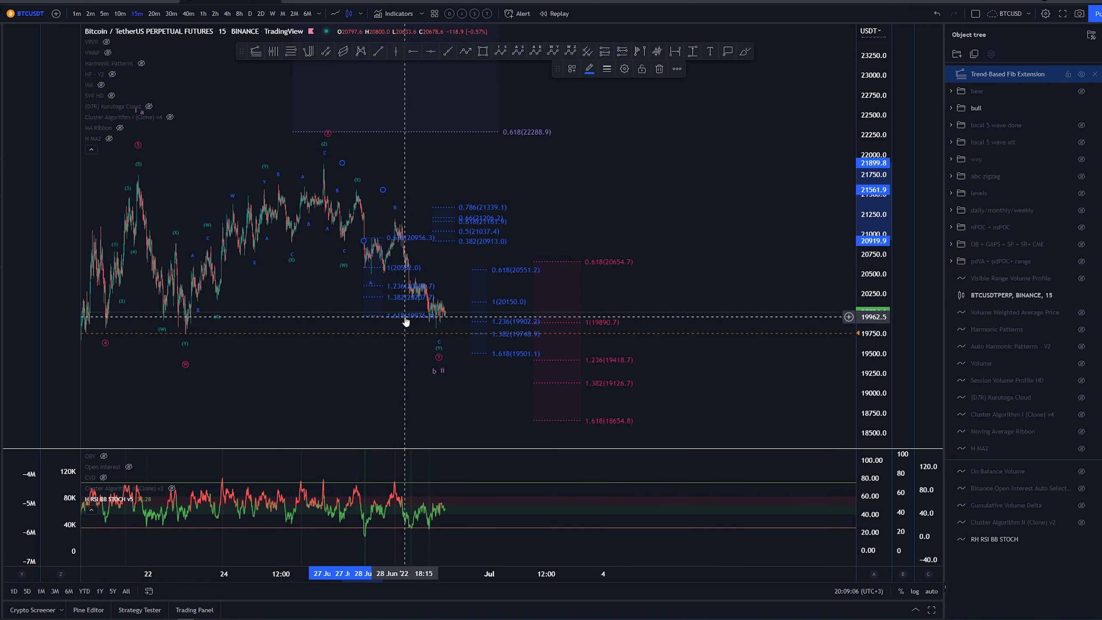
pyautogui.press('Delete')
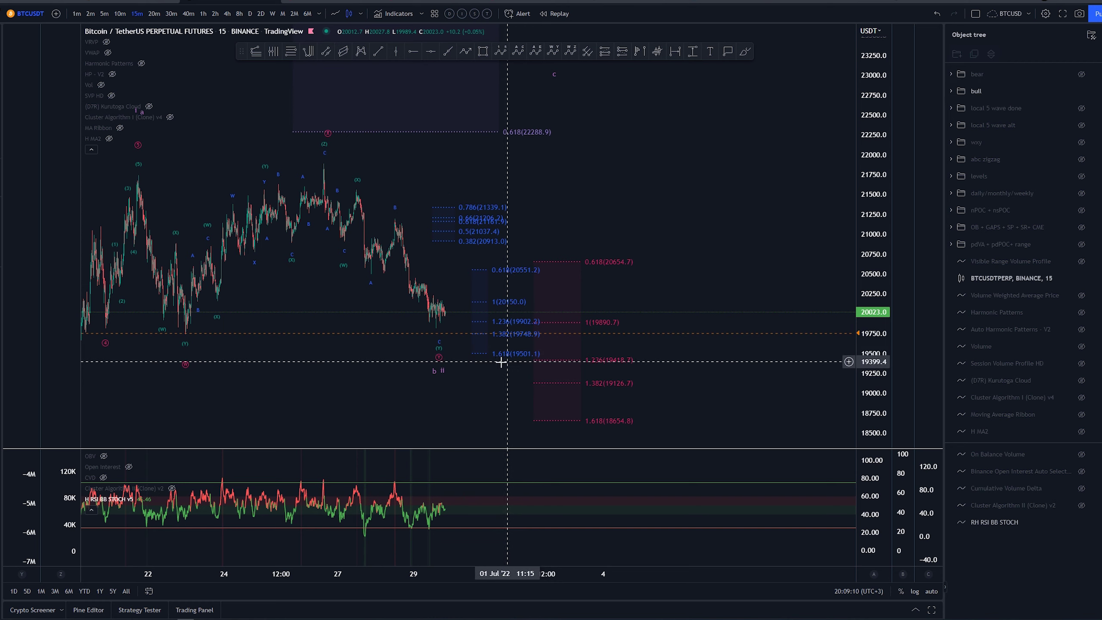
# Step: Brush the decline from the 26 June high past the blue 1.618 level, circling the A and B pivots, and undo the strokes
pyautogui.click(745, 51)
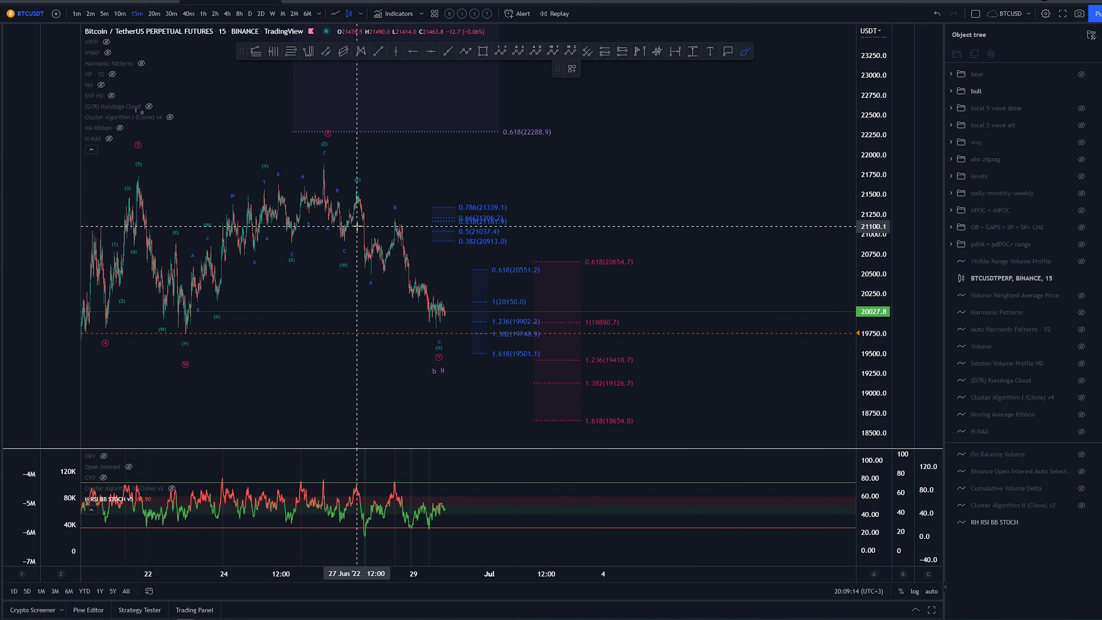
pyautogui.moveTo(319, 152)
pyautogui.mouseDown()
pyautogui.moveTo(374, 288)
pyautogui.moveTo(403, 213)
pyautogui.moveTo(393, 193)
pyautogui.moveTo(411, 201)
pyautogui.moveTo(413, 265)
pyautogui.moveTo(471, 367)
pyautogui.mouseUp()
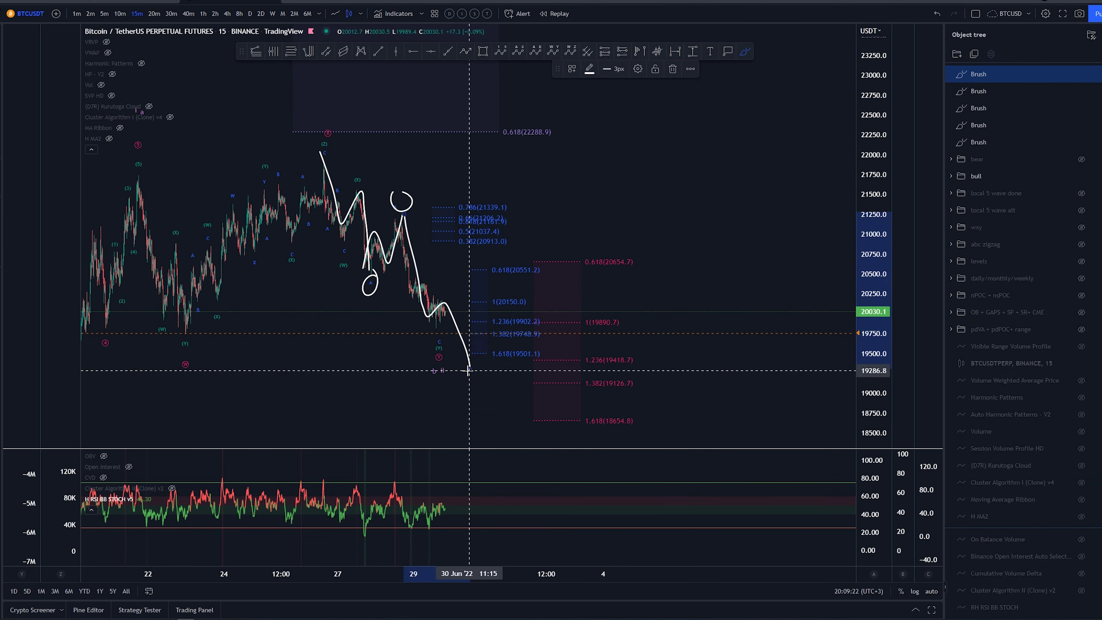
pyautogui.hotkey('ctrl', 'z')
pyautogui.hotkey('ctrl', 'z')
pyautogui.hotkey('ctrl', 'z')
pyautogui.hotkey('ctrl', 'z')
pyautogui.hotkey('ctrl', 'z')
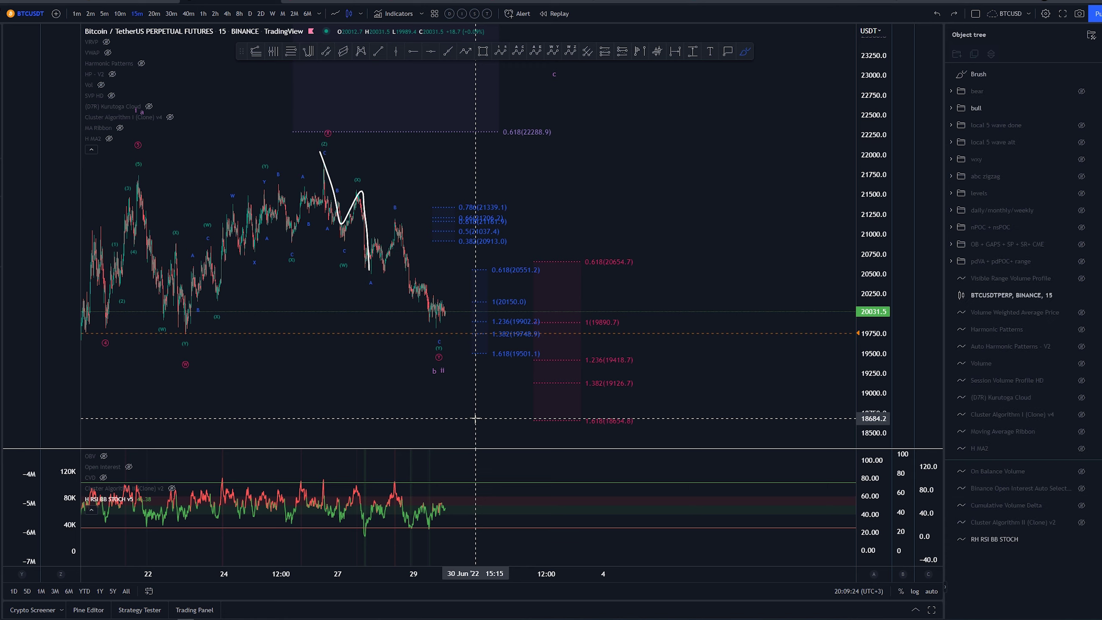
# Step: Brush a short falling line beneath the 27 to 28 June price lows near the blue A label
pyautogui.scroll(-5, 486, 412)
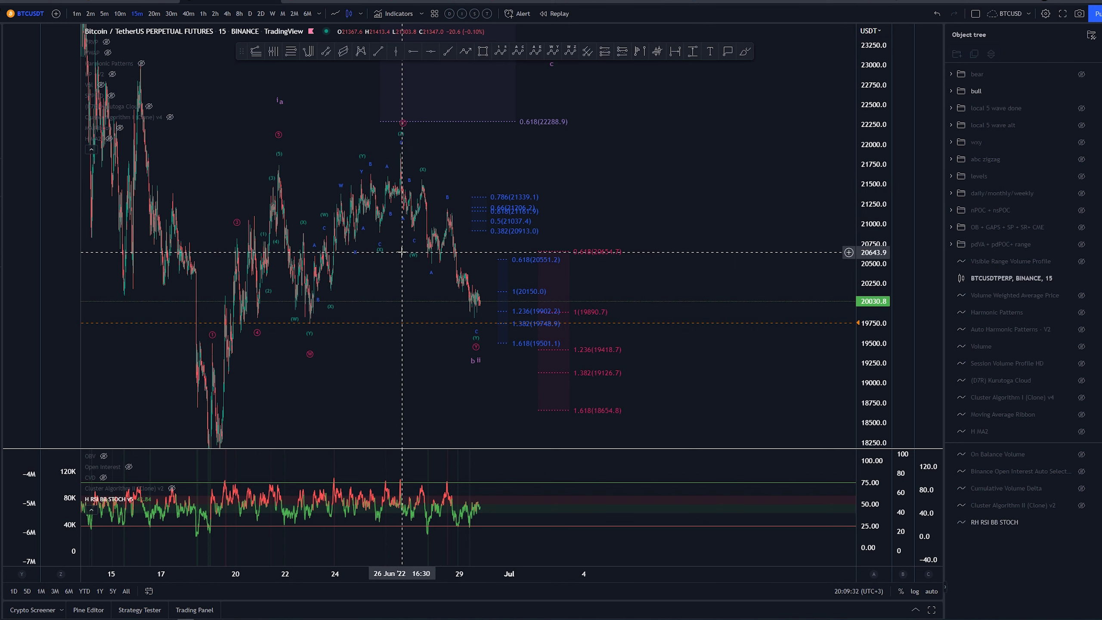
pyautogui.moveTo(751, 224); pyautogui.dragTo(826, 211)
pyautogui.scroll(5, 800, 371)
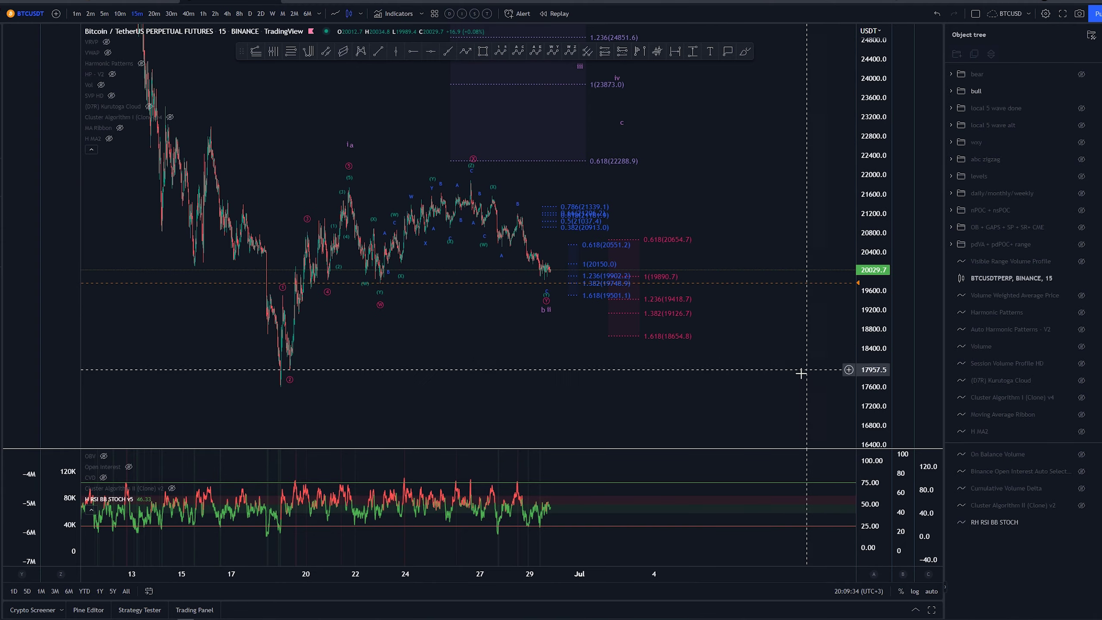
pyautogui.moveTo(782, 140); pyautogui.dragTo(862, 148)
pyautogui.scroll(4, 762, 332)
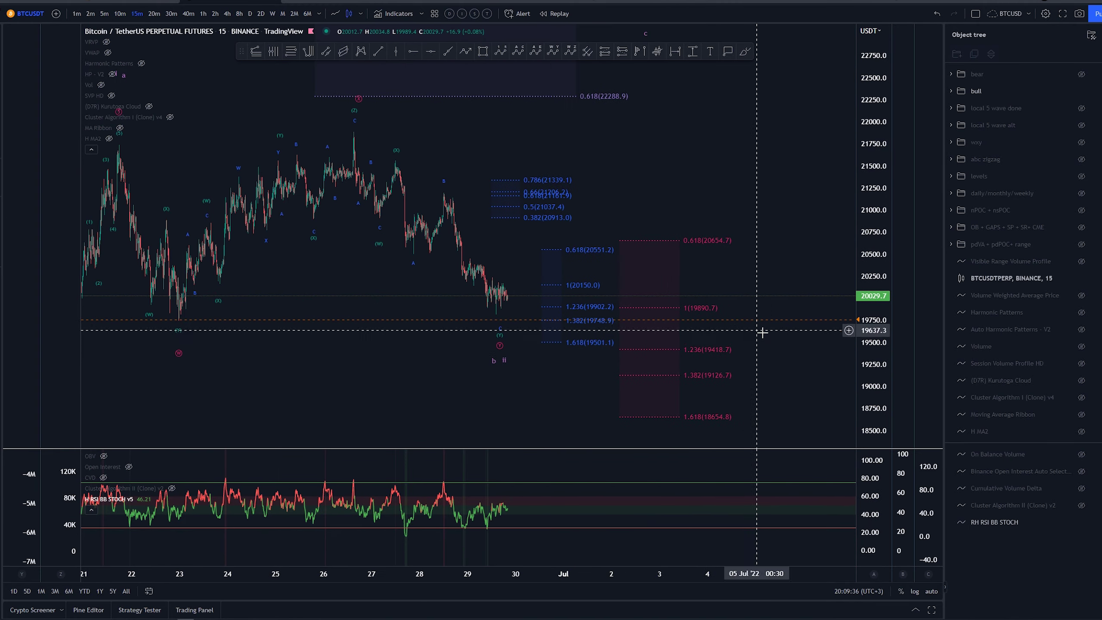
pyautogui.moveTo(873, 306); pyautogui.dragTo(873, 254)
pyautogui.click(745, 51)
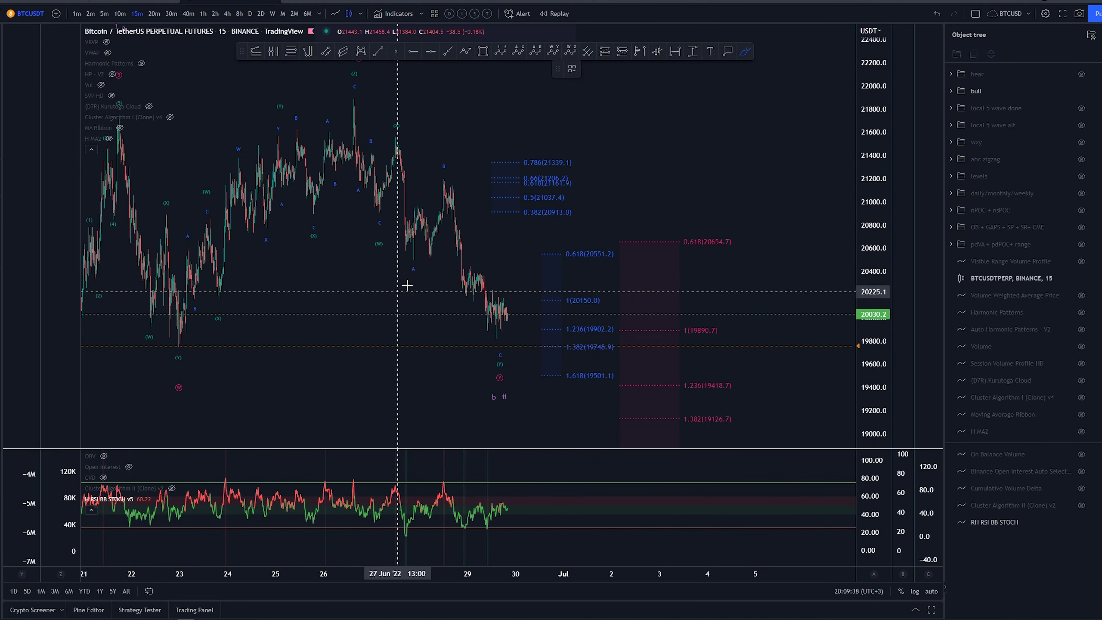
pyautogui.moveTo(407, 252); pyautogui.dragTo(447, 265)
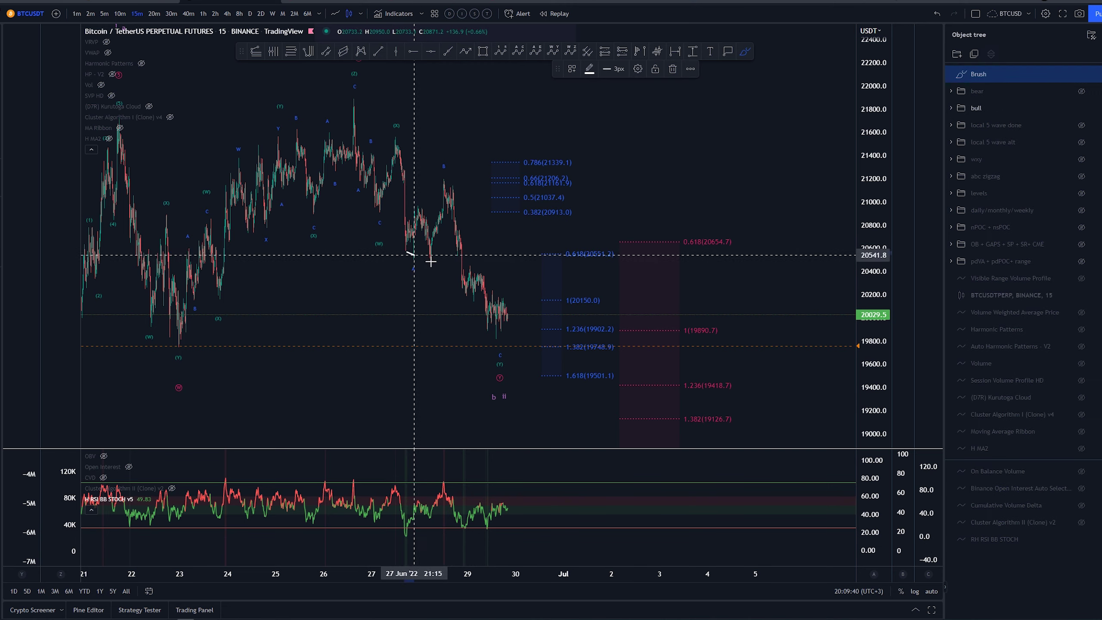
# Step: Brush a rising line under the matching 27 to 28 June RSI lows and a loop around the rally to B, and remove both
pyautogui.moveTo(406, 540); pyautogui.dragTo(430, 518)
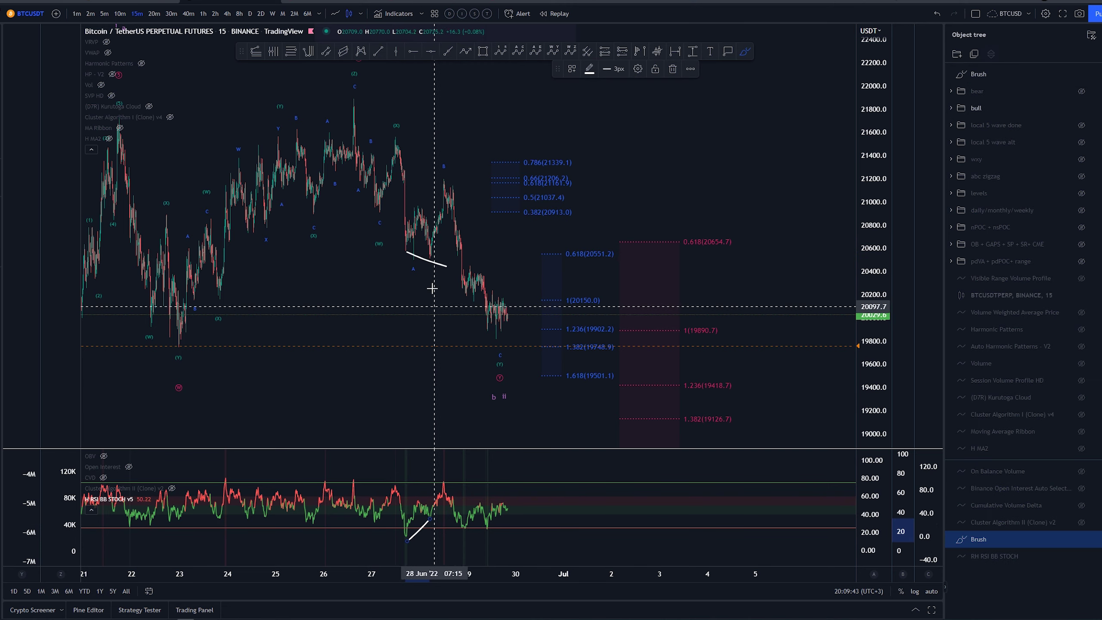
pyautogui.moveTo(431, 254); pyautogui.dragTo(428, 257)
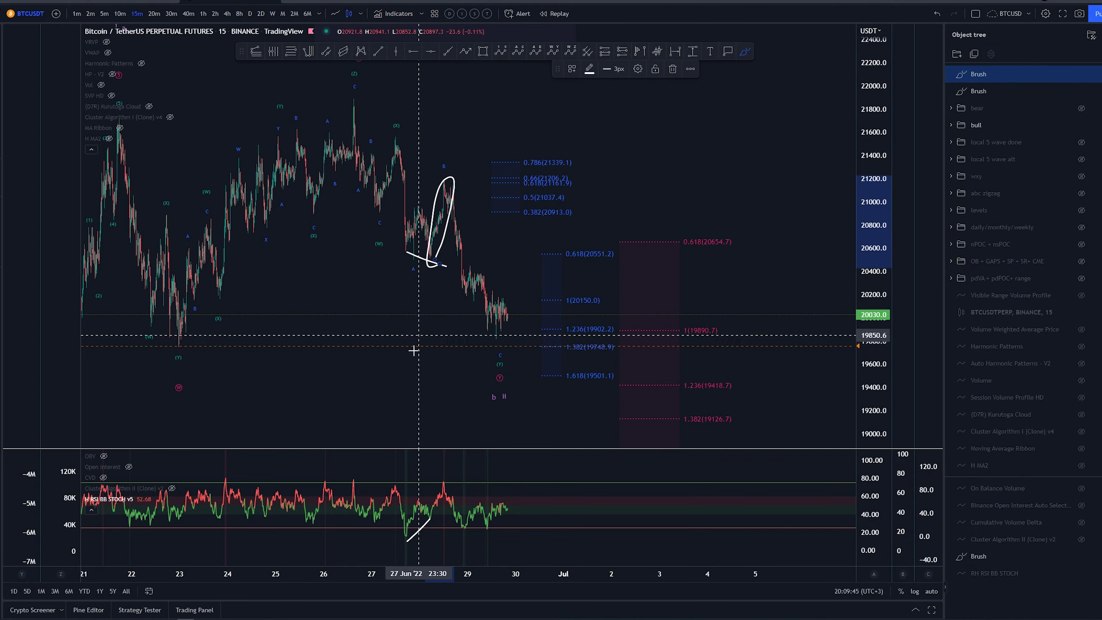
pyautogui.press('Delete')
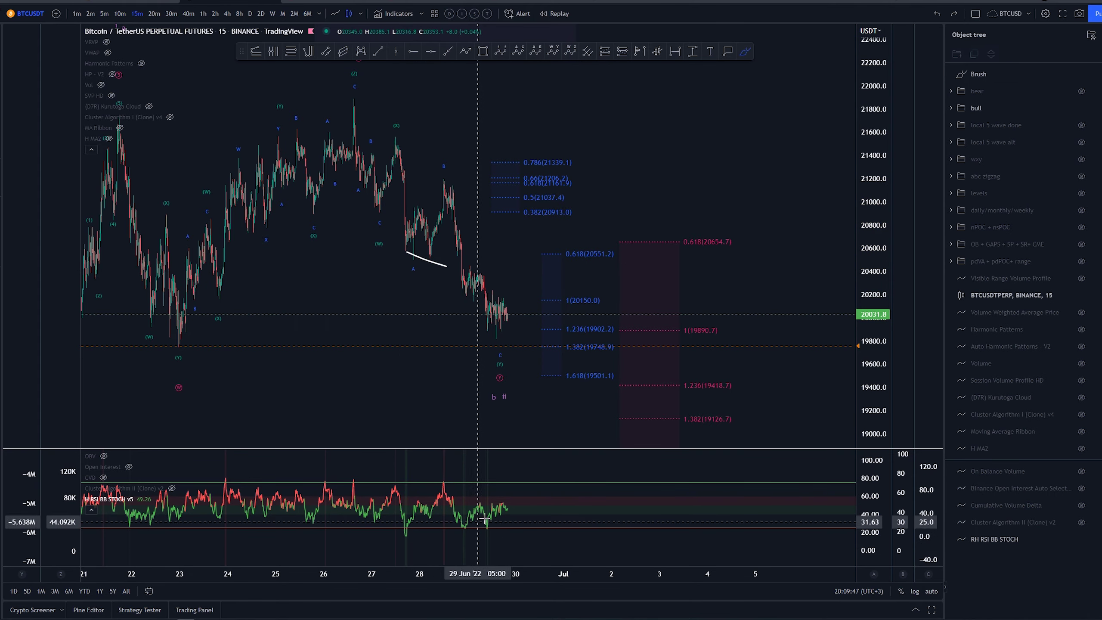
# Step: Brush a rising line beneath the 29 June RSI lows, and circle the matching price low before undoing only the circle
pyautogui.scroll(5, 485, 530)
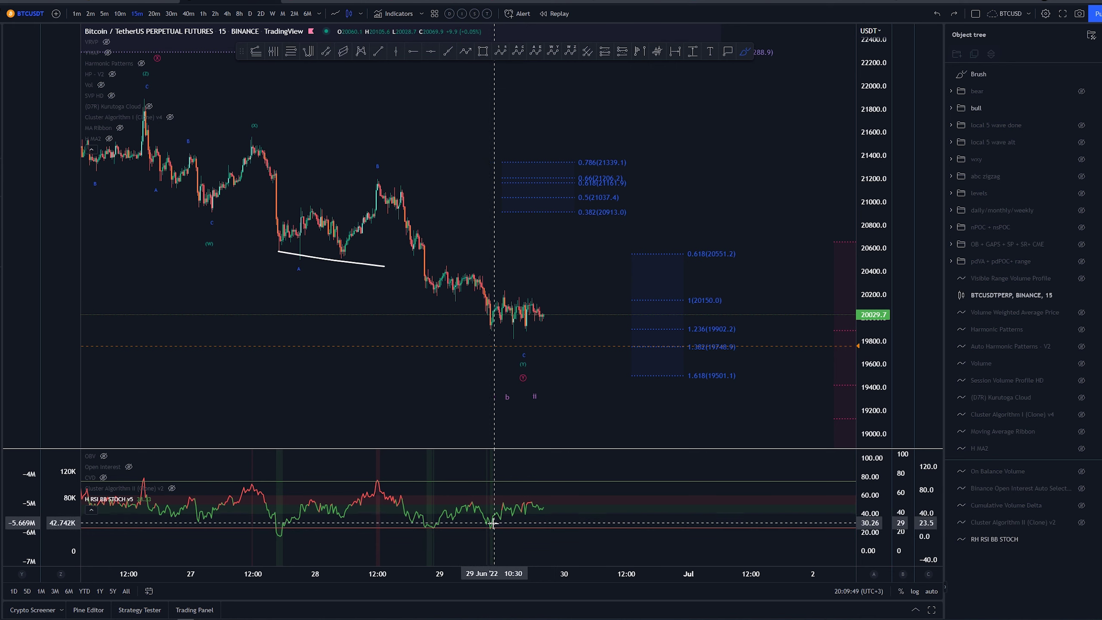
pyautogui.moveTo(489, 529); pyautogui.dragTo(561, 506)
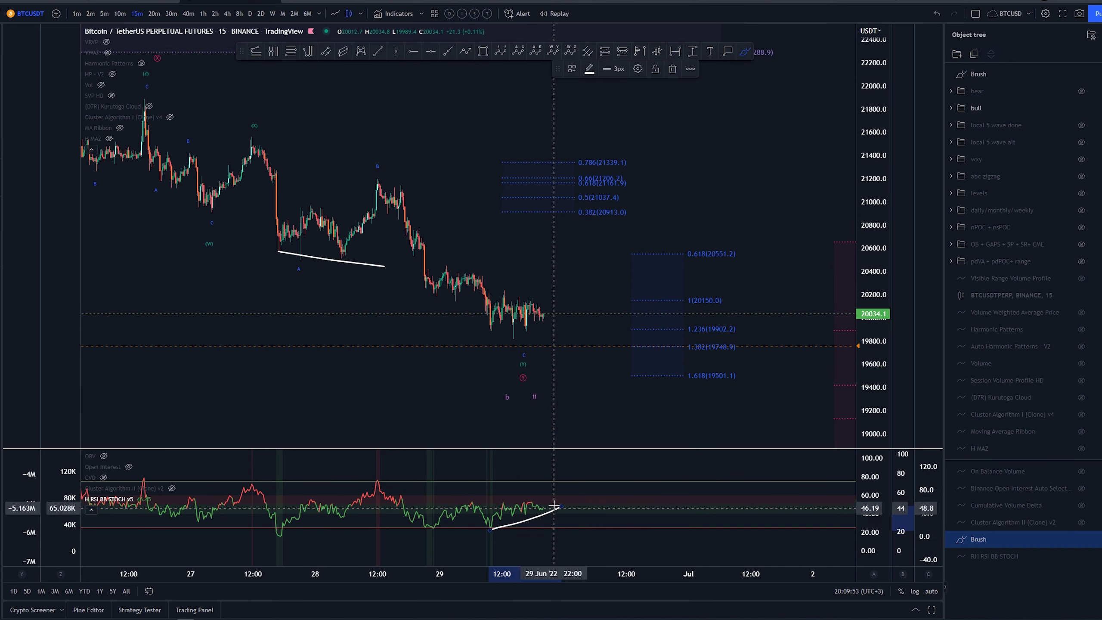
pyautogui.moveTo(493, 328); pyautogui.dragTo(519, 344)
pyautogui.hotkey('ctrl', 'z')
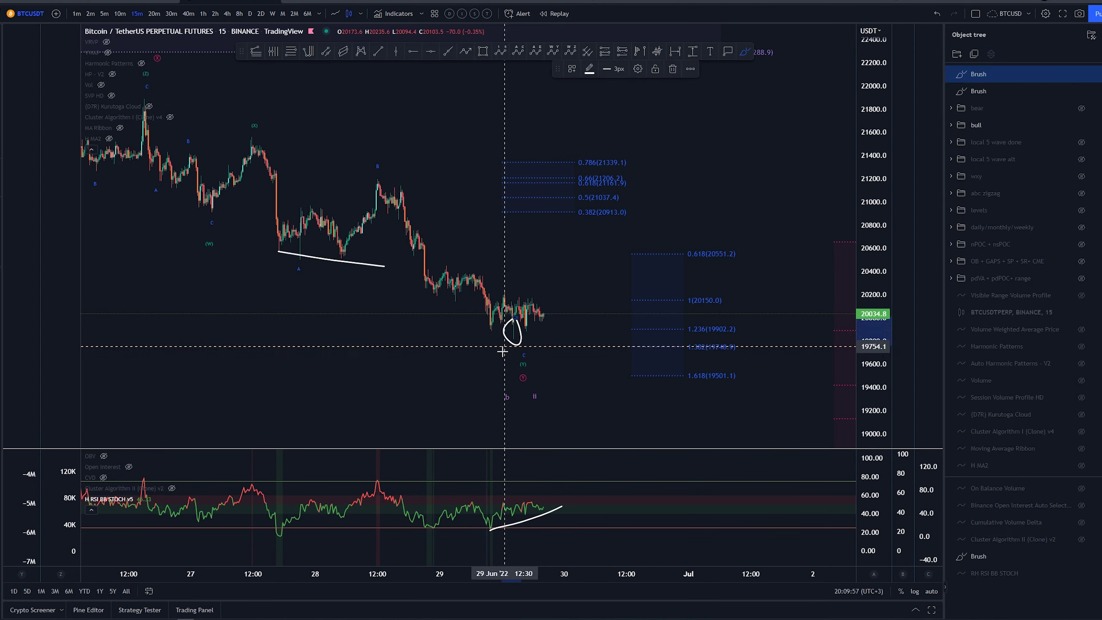
pyautogui.hotkey('ctrl', 'z')
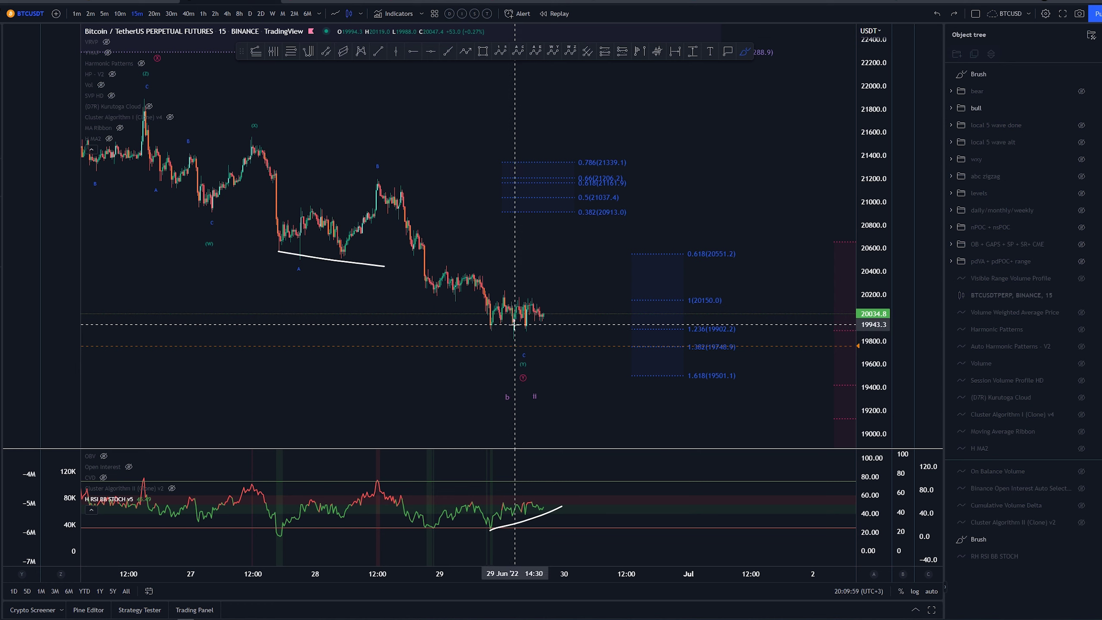
# Step: Show price as a line chart to check the 29 June lows against RSI, and restore the candlesticks
pyautogui.click(335, 14)
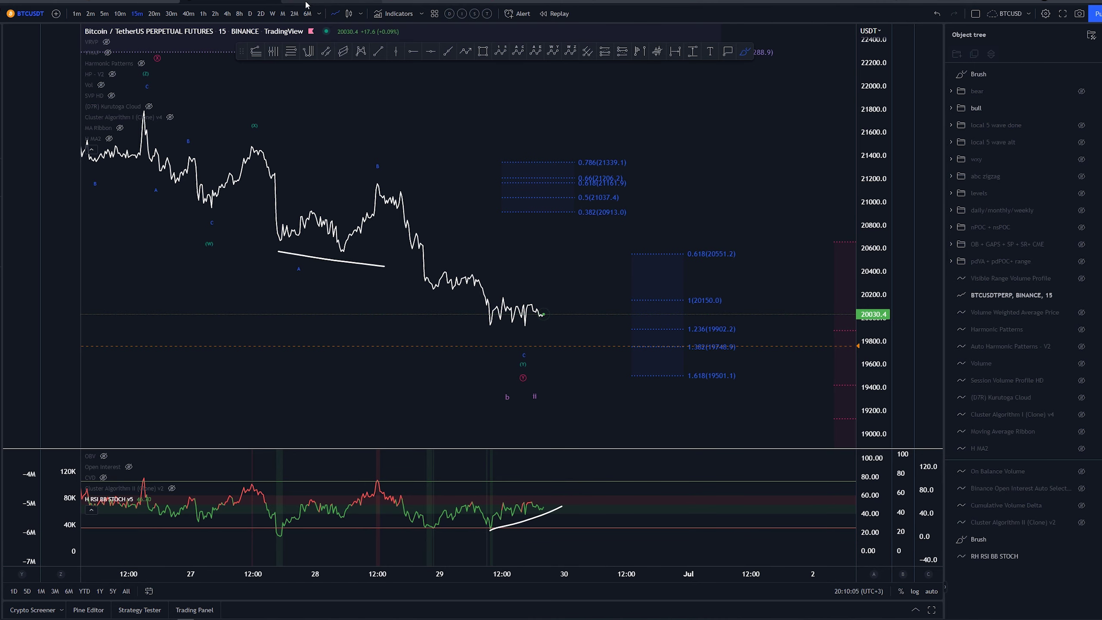
pyautogui.click(351, 15)
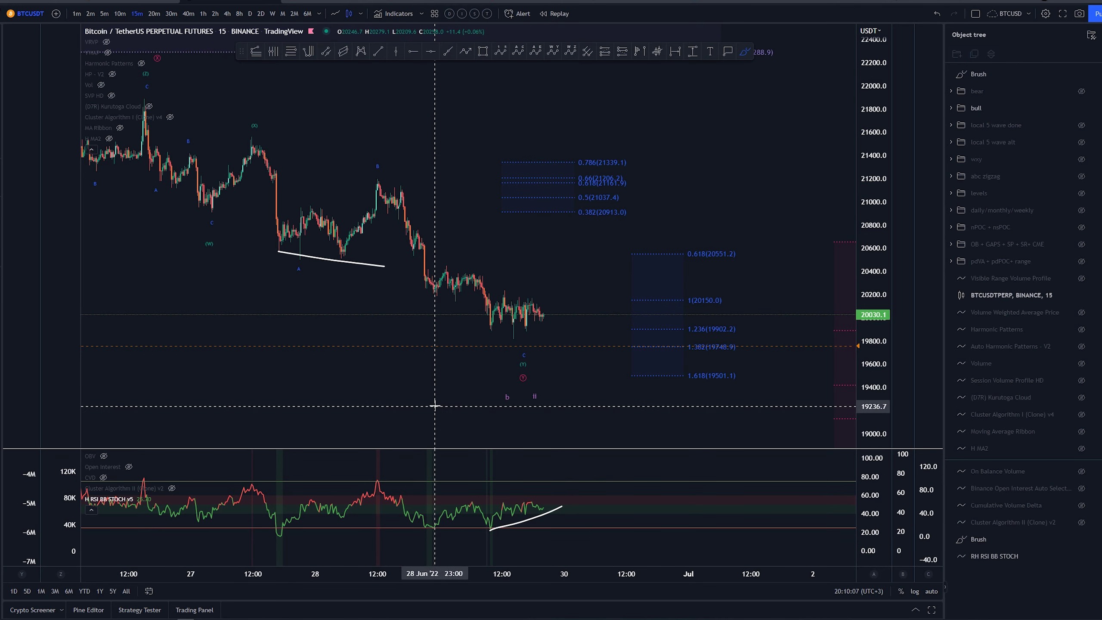
# Step: Brush along the upper and lower edges of the 29 June price consolidation, and undo the strokes
pyautogui.scroll(-3, 486, 384)
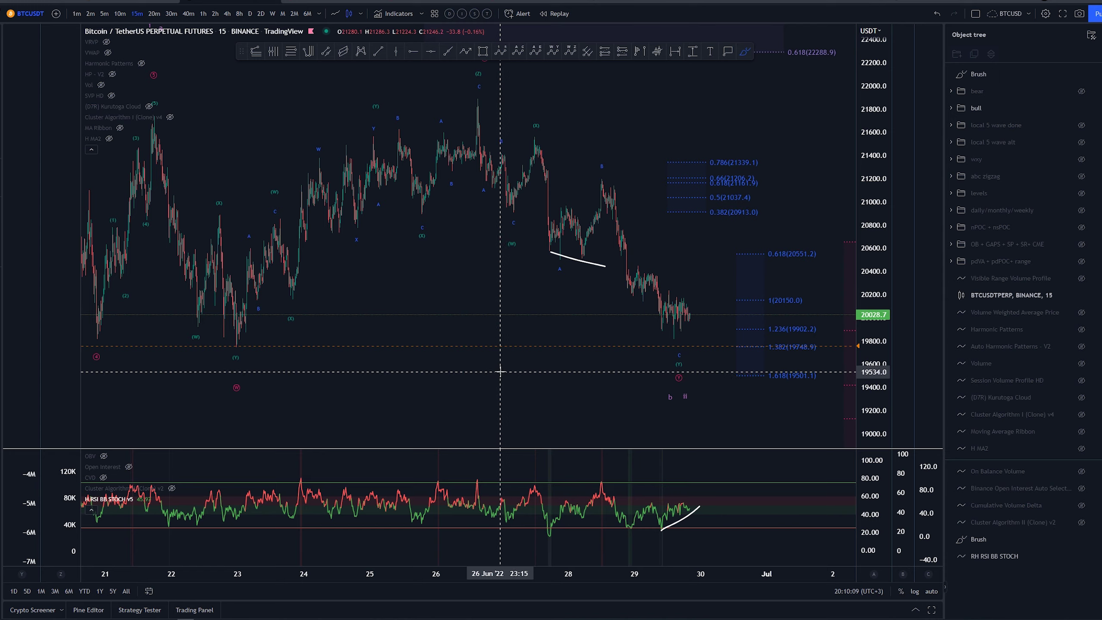
pyautogui.scroll(3, 502, 323)
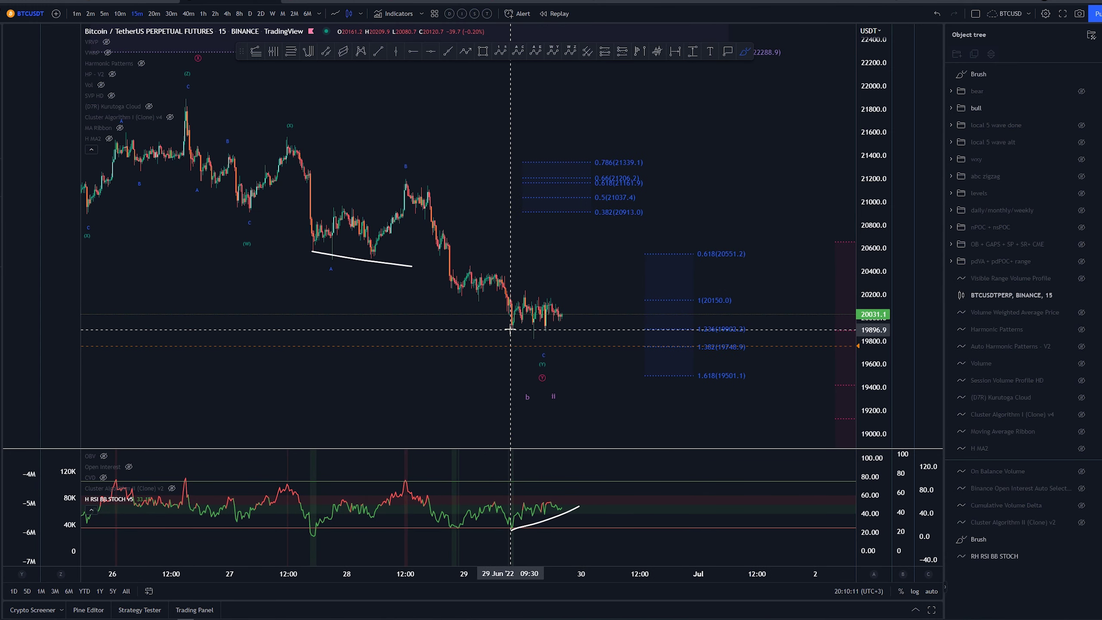
pyautogui.moveTo(511, 330)
pyautogui.mouseDown()
pyautogui.moveTo(534, 334)
pyautogui.moveTo(611, 297)
pyautogui.mouseUp()
pyautogui.hotkey('ctrl', 'z')
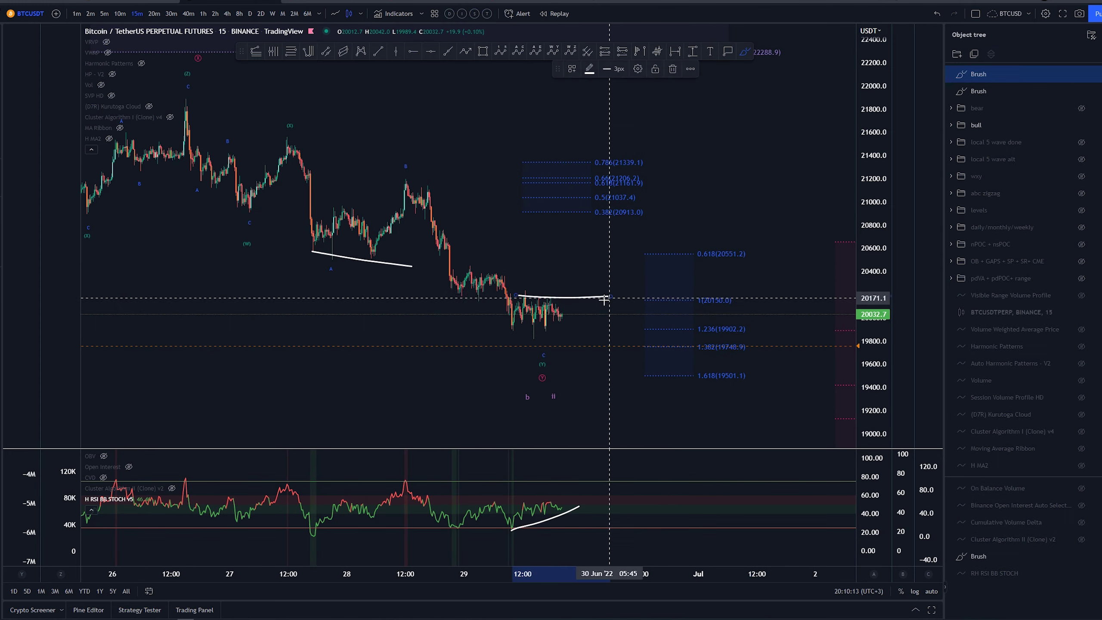
pyautogui.moveTo(502, 326); pyautogui.dragTo(594, 324)
pyautogui.hotkey('ctrl', 'z')
pyautogui.hotkey('ctrl', 'z')
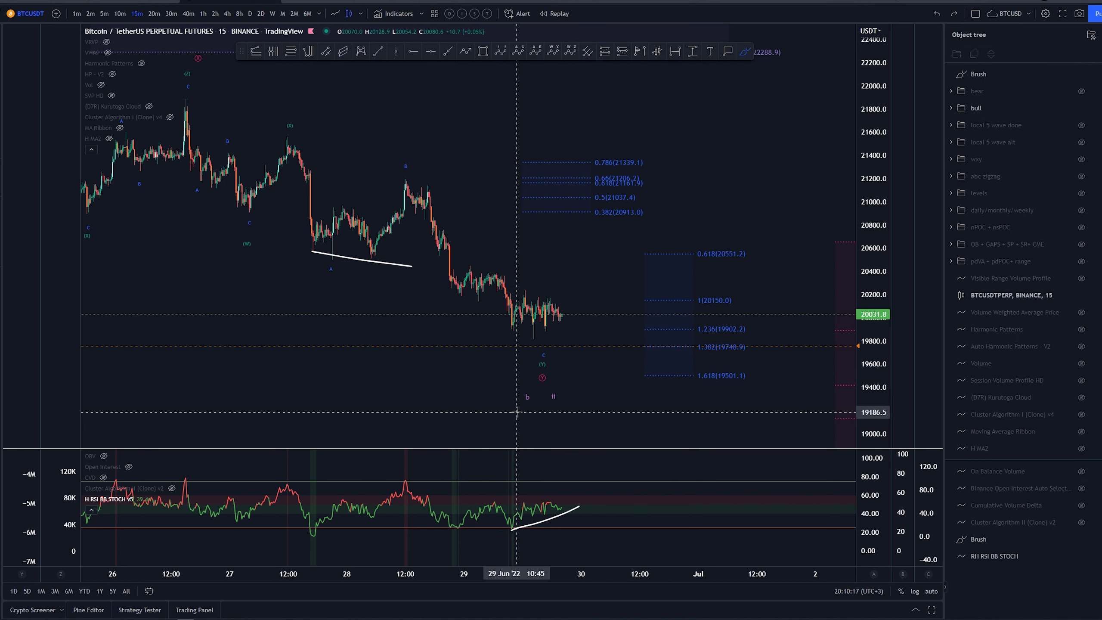
# Step: Examine the 29 June closing lows on the line chart again and return to candlesticks
pyautogui.hotkey('ctrl', 'z')
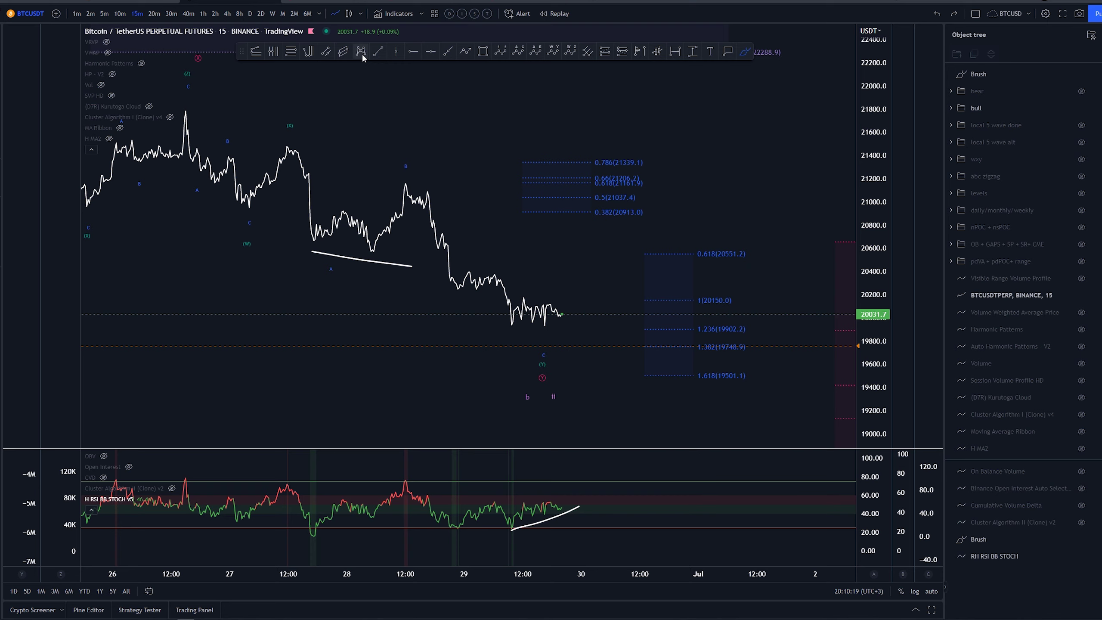
pyautogui.click(348, 13)
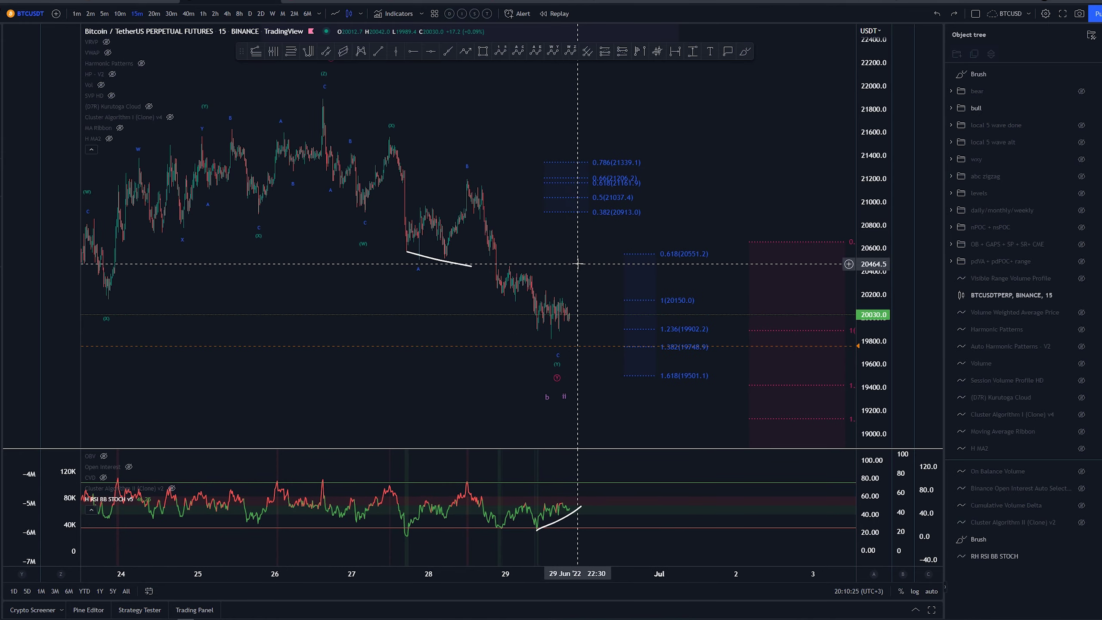
# Step: Brush a mark around the 23 June low beside the dashed orange level, and undo it
pyautogui.scroll(-5, 577, 247)
pyautogui.moveTo(590, 251); pyautogui.dragTo(464, 272)
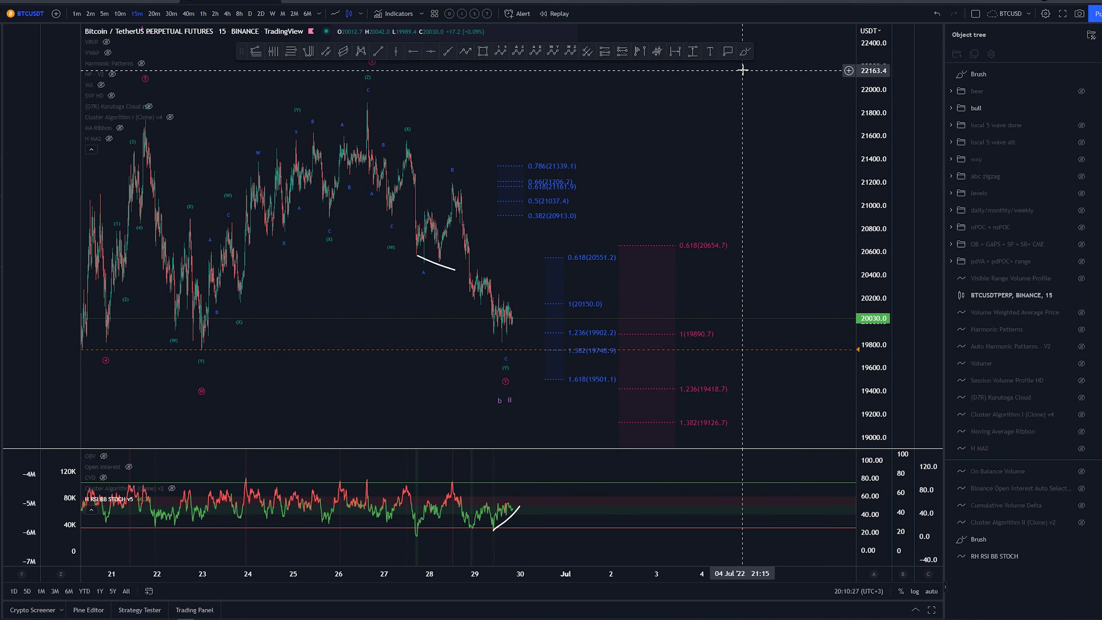
pyautogui.click(746, 51)
pyautogui.moveTo(212, 342); pyautogui.dragTo(191, 348)
pyautogui.hotkey('ctrl', 'z')
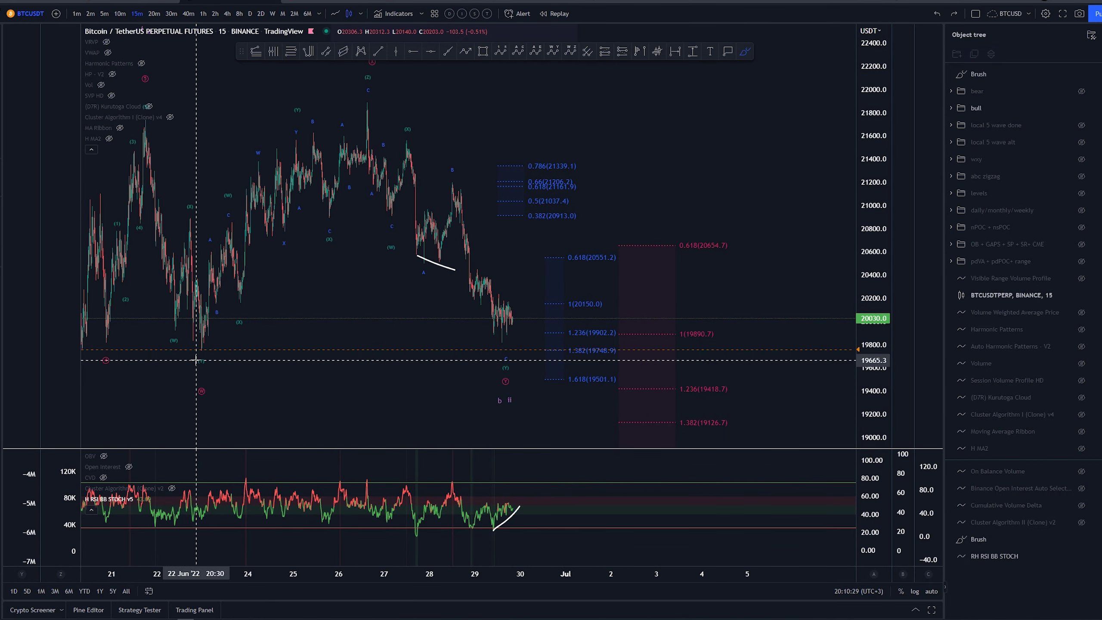